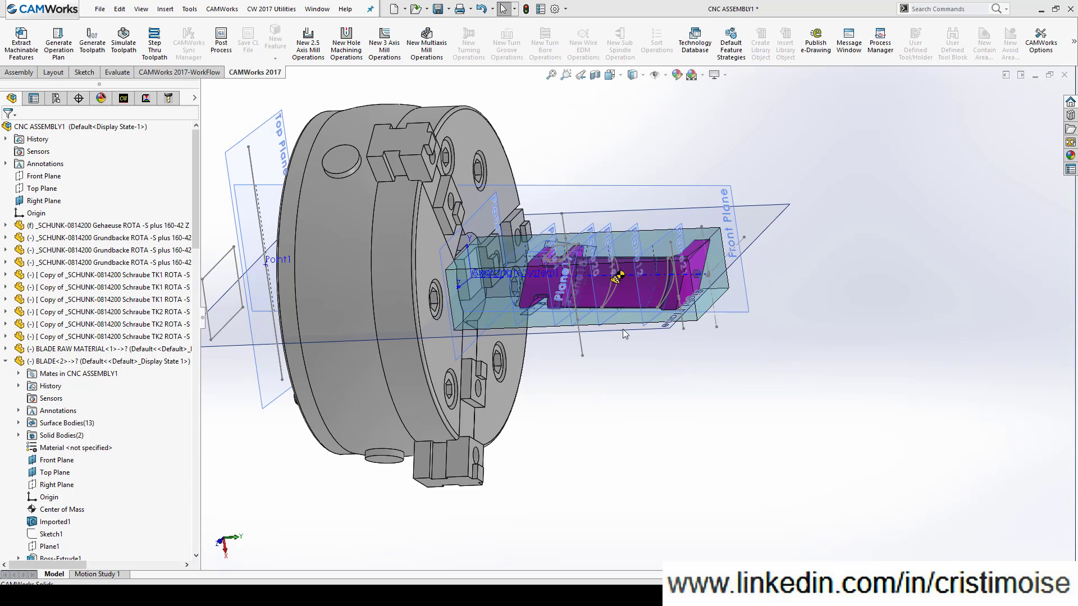
Examine the CNC assembly from several angles: the chuck, the transparent raw material block and the blade inside it.
{"action": "middle_click_drag", "start_coordinate": [624, 333], "coordinate": [600, 387]}
{"action": "scroll", "coordinate": [628, 333], "scroll_direction": "down", "scroll_amount": 5}
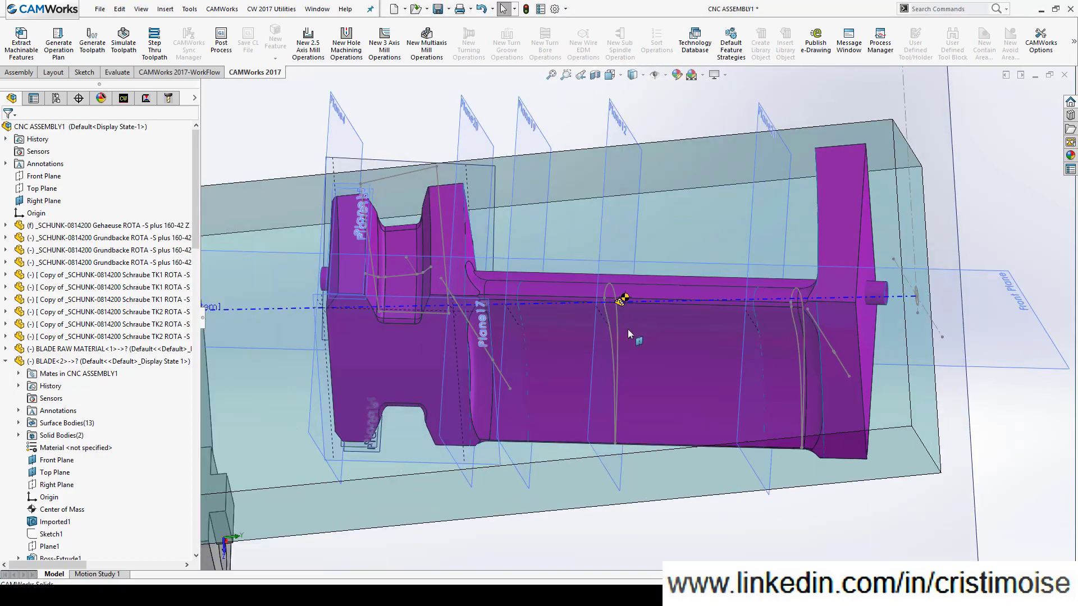
{"action": "middle_click_drag", "start_coordinate": [629, 332], "coordinate": [578, 192]}
{"action": "middle_click_drag", "start_coordinate": [648, 343], "coordinate": [441, 163]}
{"action": "scroll", "coordinate": [627, 345], "scroll_direction": "up", "scroll_amount": 4}
{"action": "scroll", "coordinate": [599, 311], "scroll_direction": "up", "scroll_amount": 1}
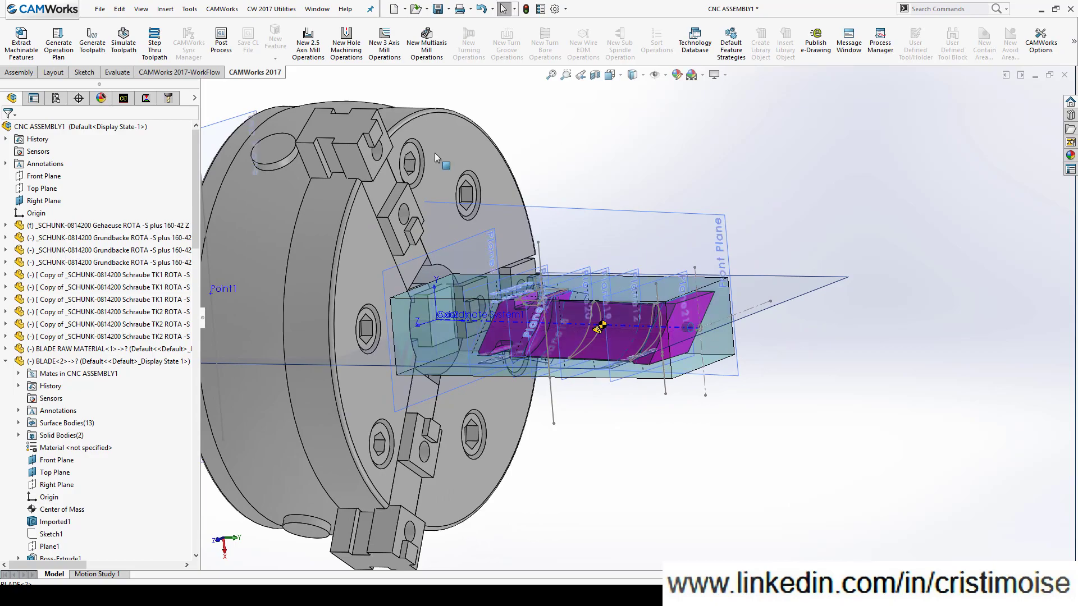
{"action": "middle_click_drag", "start_coordinate": [479, 348], "coordinate": [564, 336]}
{"action": "scroll", "coordinate": [527, 338], "scroll_direction": "down", "scroll_amount": 3}
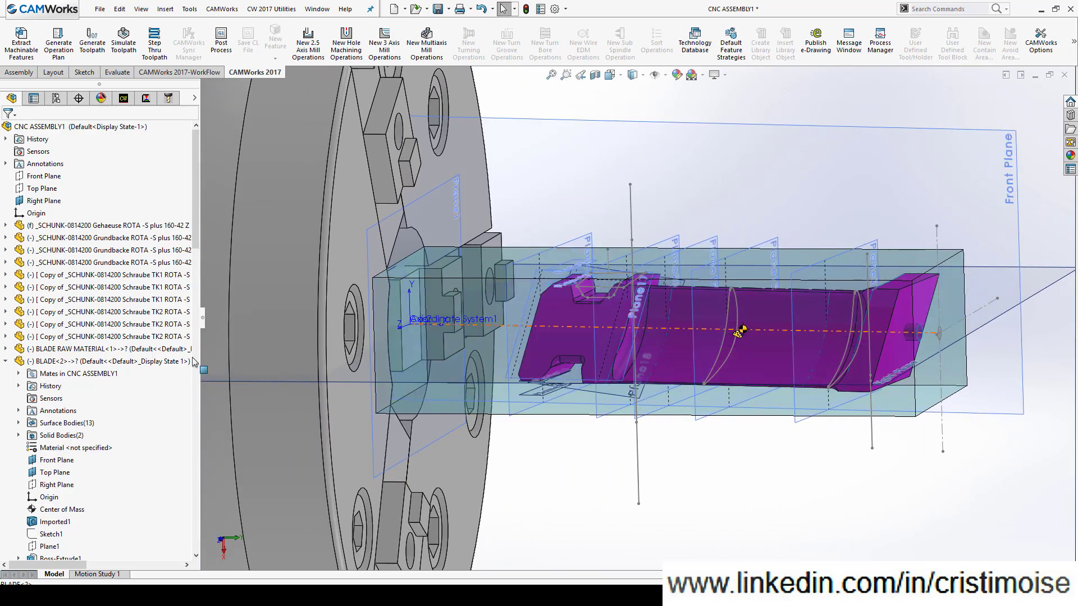
Highlight the BLADE RAW MATERIAL and BLADE components of the assembly in turn and inspect them around the chuck.
{"action": "left_click", "coordinate": [104, 349]}
{"action": "middle_click_drag", "start_coordinate": [690, 360], "coordinate": [653, 368]}
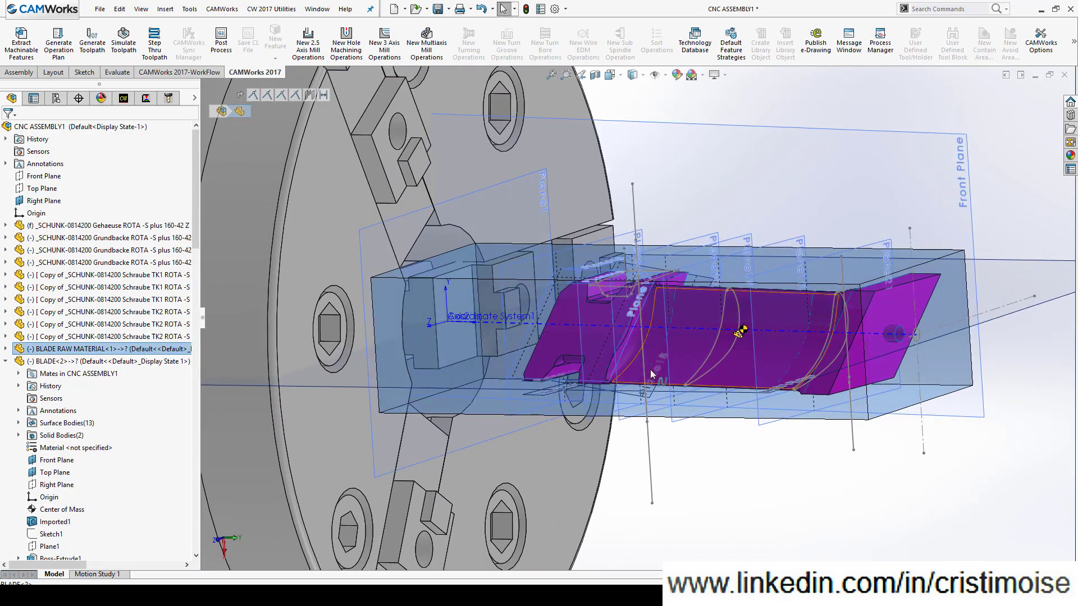
{"action": "left_click", "coordinate": [75, 362]}
{"action": "middle_click_drag", "start_coordinate": [469, 373], "coordinate": [555, 402]}
{"action": "scroll", "coordinate": [554, 402], "scroll_direction": "up", "scroll_amount": 2}
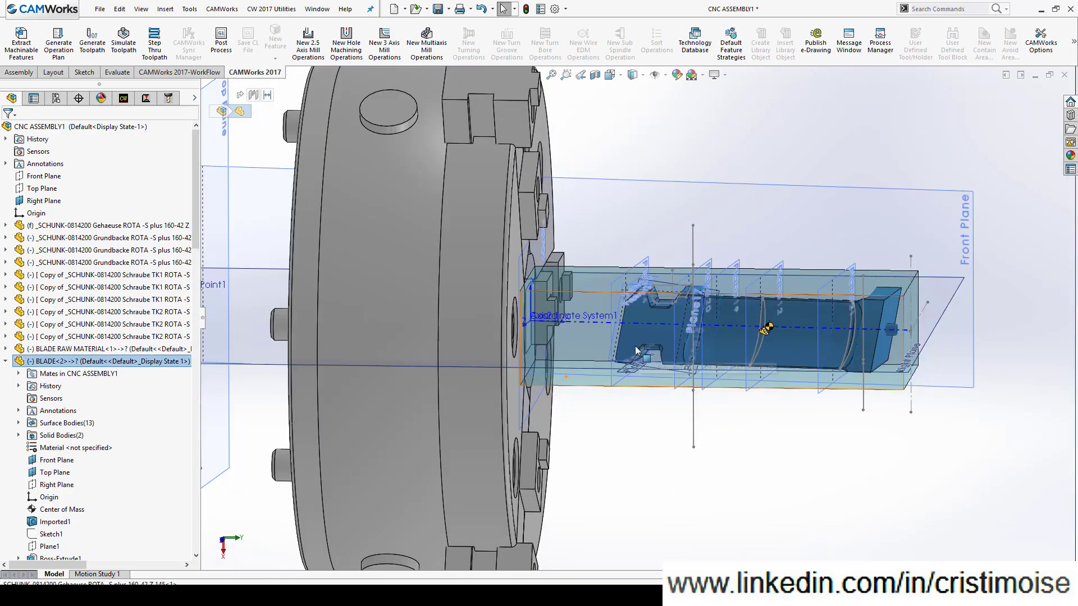
{"action": "middle_click_drag", "start_coordinate": [638, 351], "coordinate": [589, 348]}
Show the CAMWorks feature tree, expand its machine configurations, and inspect the deselected blade inside the stock.
{"action": "left_click", "coordinate": [117, 101]}
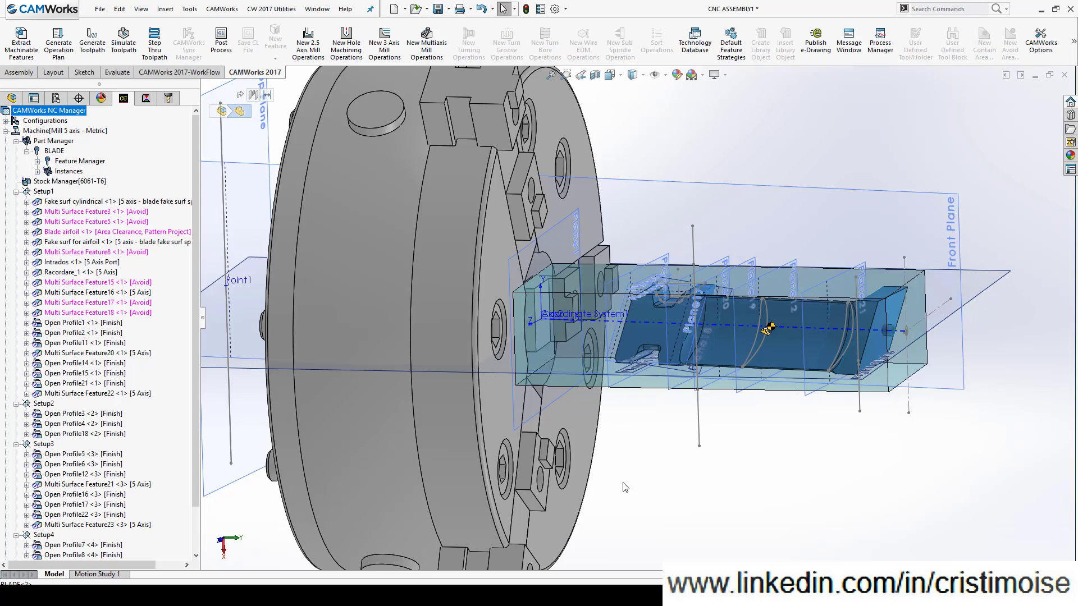
{"action": "left_click", "coordinate": [5, 122]}
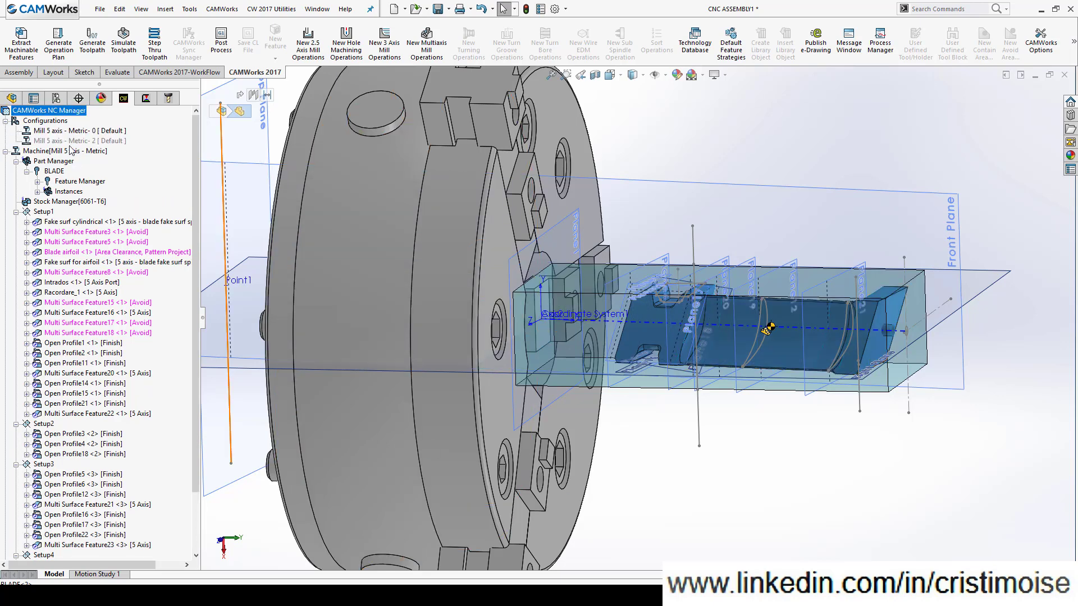
{"action": "left_click", "coordinate": [687, 466]}
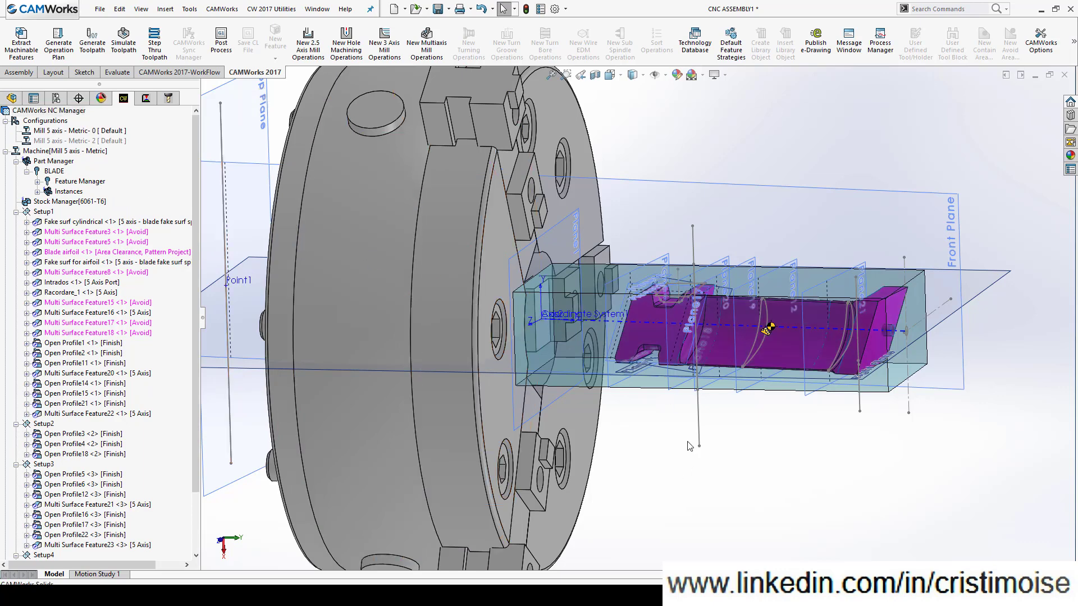
{"action": "middle_click_drag", "start_coordinate": [666, 402], "coordinate": [686, 388]}
{"action": "scroll", "coordinate": [692, 402], "scroll_direction": "up", "scroll_amount": 1}
{"action": "scroll", "coordinate": [750, 341], "scroll_direction": "down", "scroll_amount": 3}
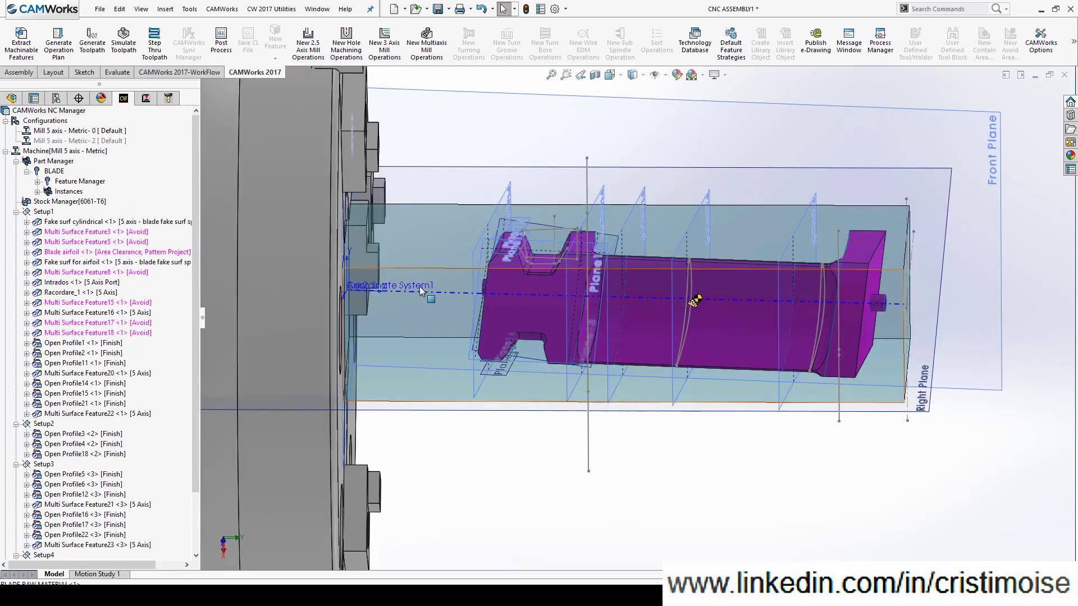
Show the CAMWorks operation tree, preview the Multiaxis Mill1 - ROUGH 1 toolpath, and inspect the blade and its end stubs.
{"action": "left_click", "coordinate": [145, 102]}
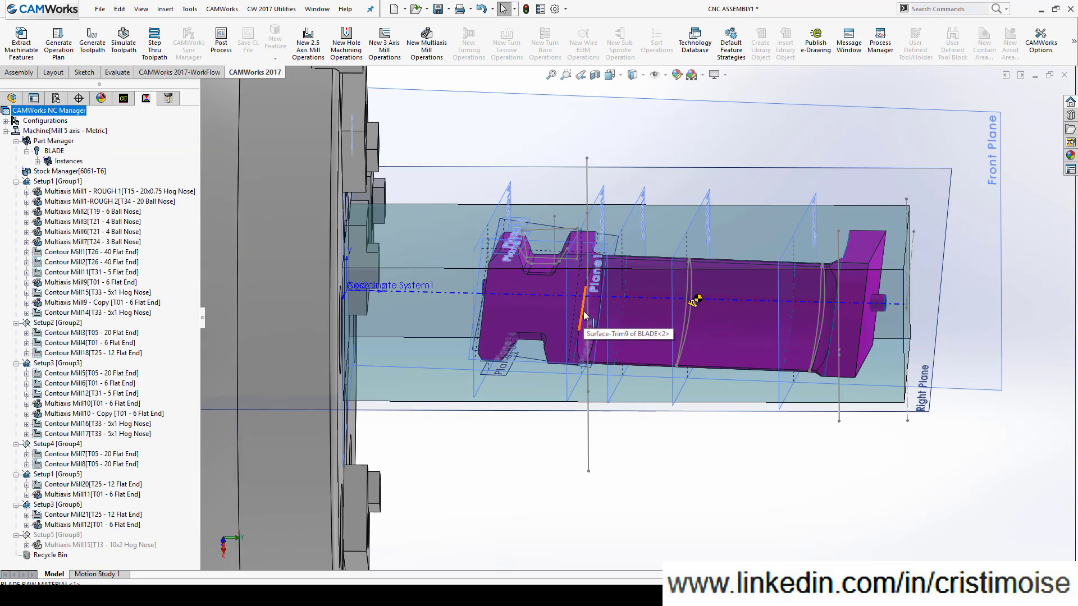
{"action": "mouse_move", "coordinate": [72, 196]}
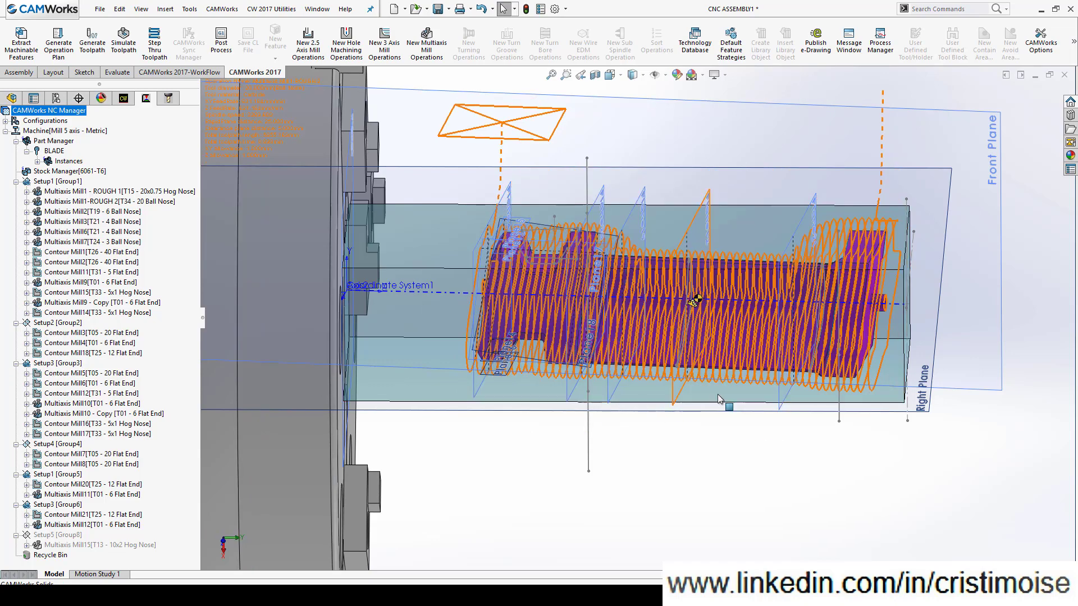
{"action": "middle_click_drag", "start_coordinate": [728, 406], "coordinate": [752, 205]}
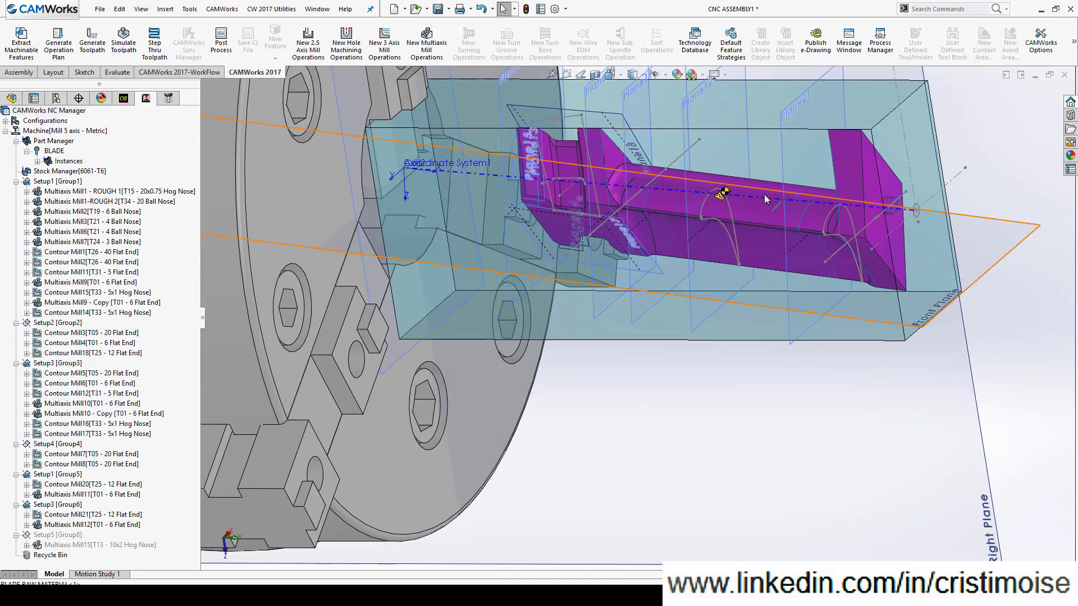
{"action": "scroll", "coordinate": [765, 195], "scroll_direction": "down", "scroll_amount": 4}
{"action": "middle_click_drag", "start_coordinate": [923, 246], "coordinate": [811, 211]}
{"action": "scroll", "coordinate": [810, 211], "scroll_direction": "up", "scroll_amount": 1}
{"action": "scroll", "coordinate": [812, 213], "scroll_direction": "up", "scroll_amount": 5}
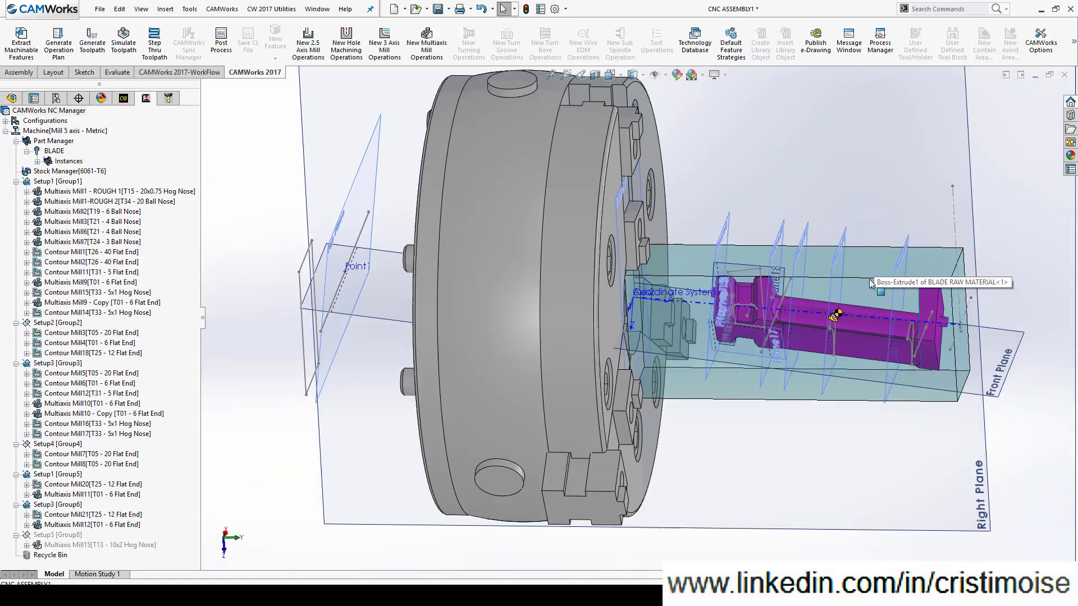
{"action": "scroll", "coordinate": [943, 307], "scroll_direction": "down", "scroll_amount": 6}
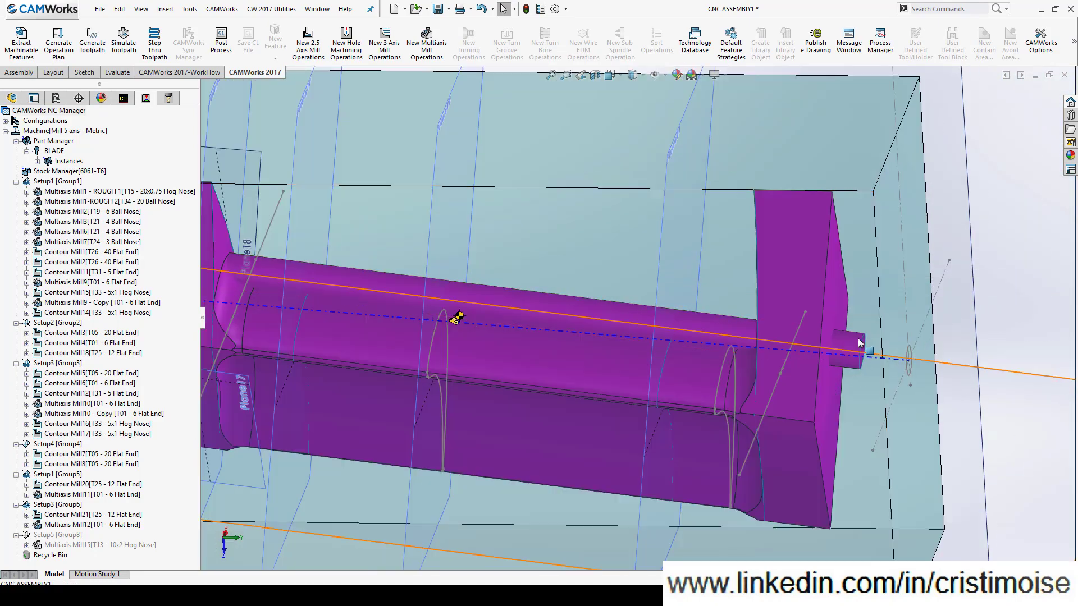
{"action": "scroll", "coordinate": [841, 346], "scroll_direction": "up", "scroll_amount": 3}
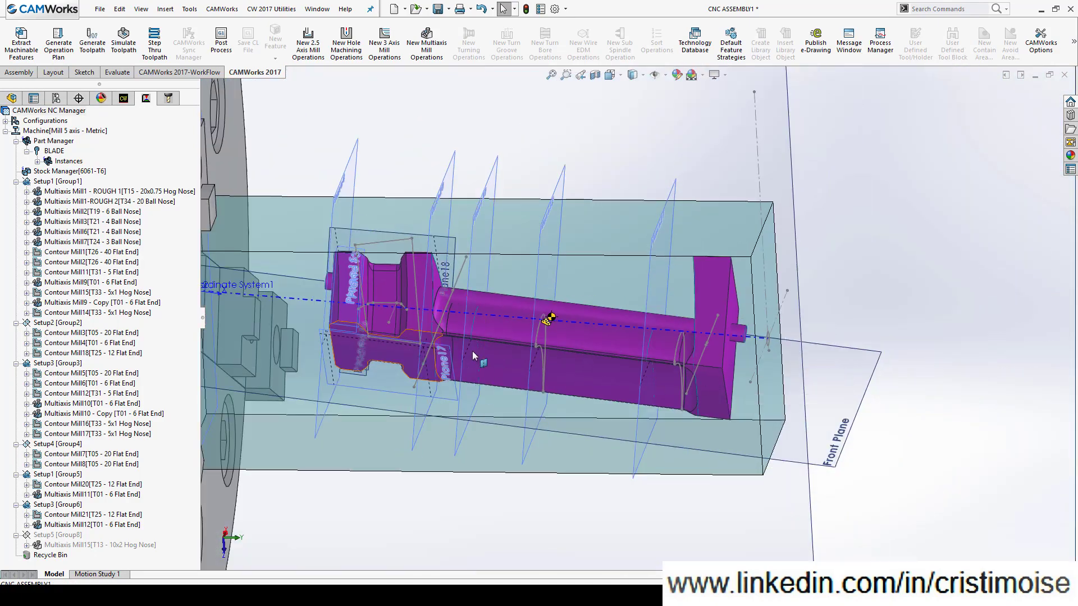
{"action": "middle_click_drag", "start_coordinate": [470, 351], "coordinate": [452, 121]}
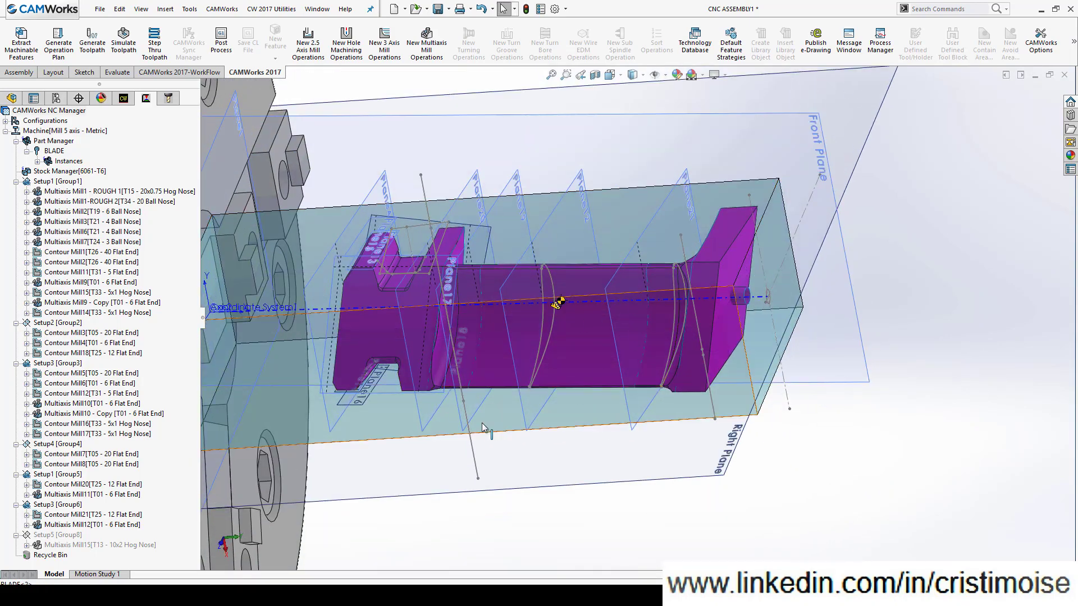
Open the operation parameters of Multiaxis Mill1 - ROUGH 1 and review its multi-pass roughing settings against the toolpath.
{"action": "right_click", "coordinate": [72, 184]}
{"action": "left_click", "coordinate": [72, 190]}
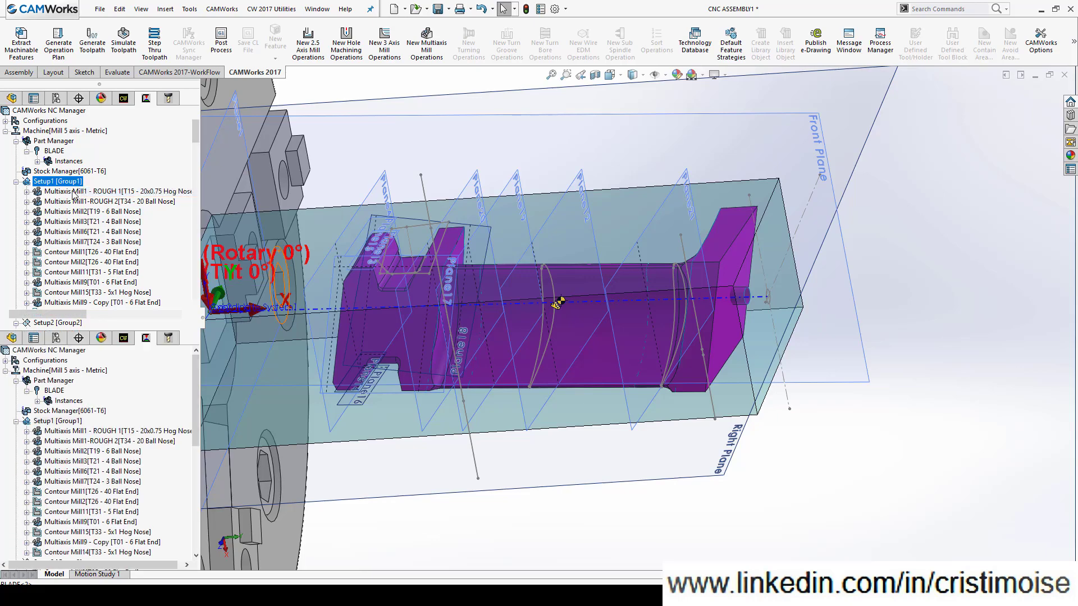
{"action": "left_click", "coordinate": [634, 502]}
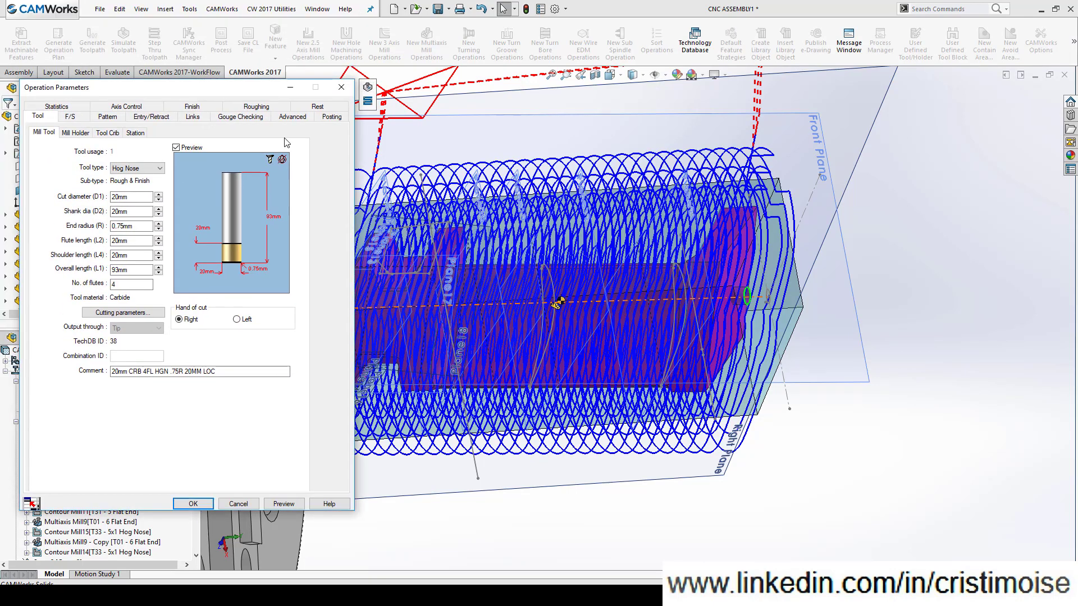
{"action": "left_click", "coordinate": [255, 107]}
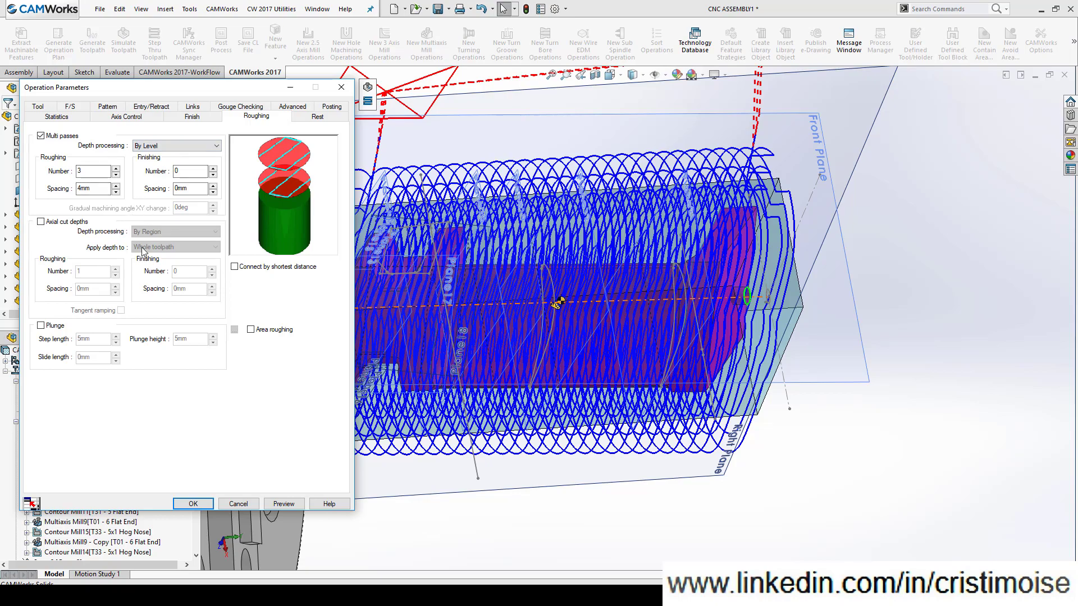
{"action": "scroll", "coordinate": [495, 270], "scroll_direction": "up", "scroll_amount": 2}
{"action": "middle_click_drag", "start_coordinate": [506, 233], "coordinate": [486, 428]}
{"action": "mouse_move", "coordinate": [595, 308]}
{"action": "middle_mouse_down"}
{"action": "mouse_move", "coordinate": [570, 308]}
{"action": "mouse_move", "coordinate": [603, 303]}
{"action": "middle_mouse_up"}
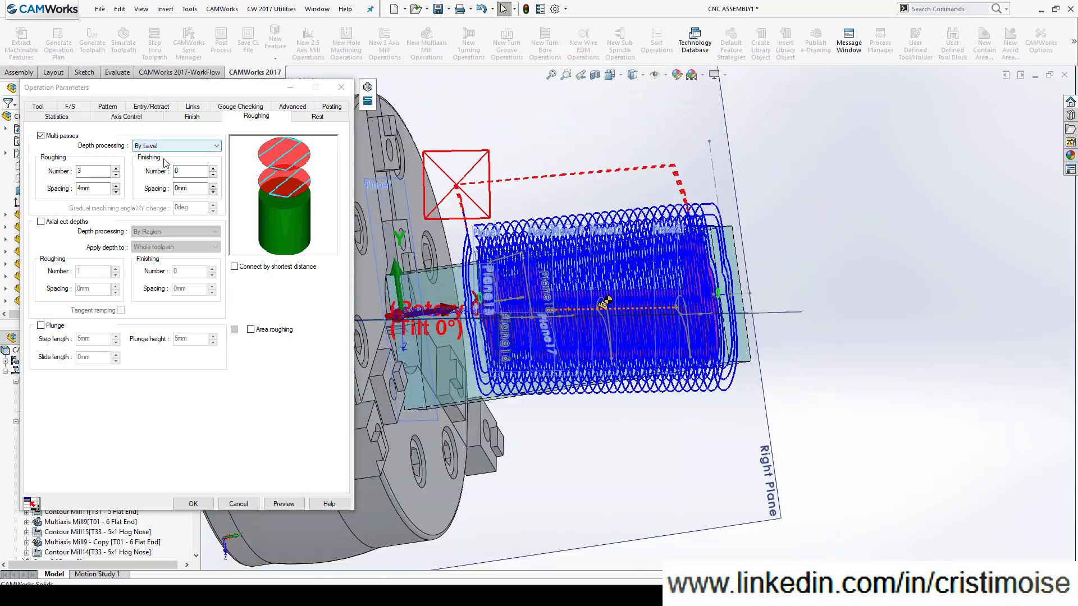
Review the operation's Flowline Between Curves pattern settings and inspect the limiting curve at the blade's end stub.
{"action": "left_click", "coordinate": [106, 108]}
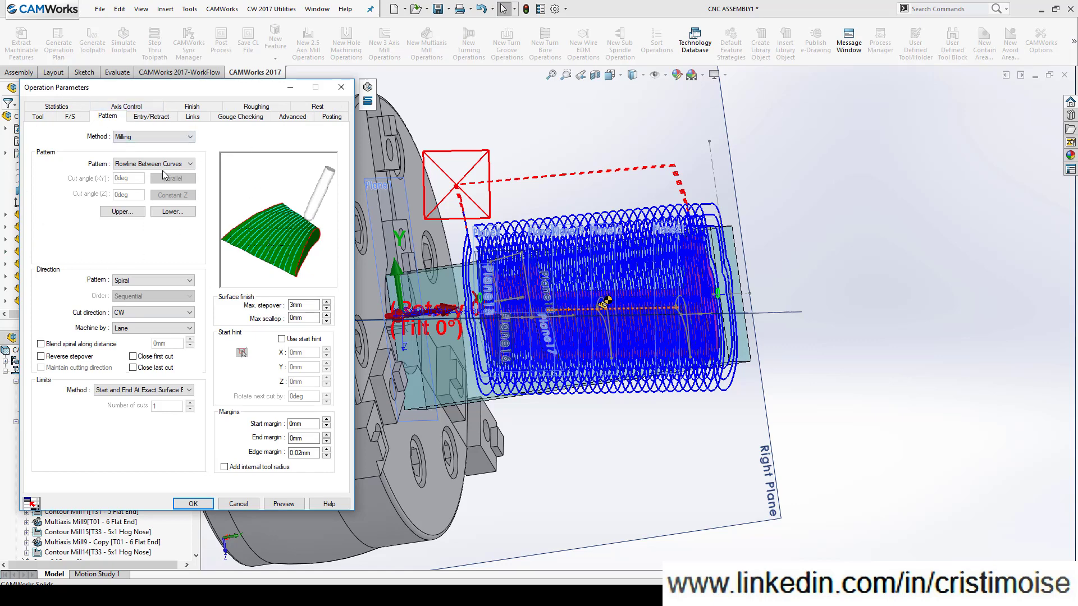
{"action": "scroll", "coordinate": [430, 261], "scroll_direction": "down", "scroll_amount": 3}
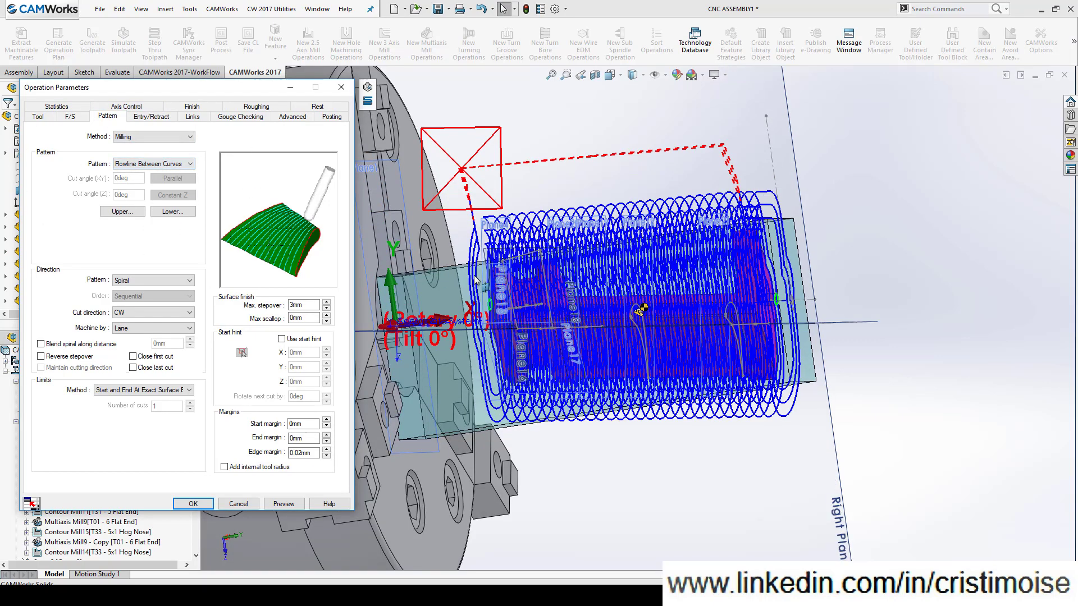
{"action": "middle_click_drag", "start_coordinate": [628, 316], "coordinate": [589, 368]}
{"action": "scroll", "coordinate": [915, 309], "scroll_direction": "down", "scroll_amount": 2}
{"action": "scroll", "coordinate": [914, 308], "scroll_direction": "up", "scroll_amount": 5}
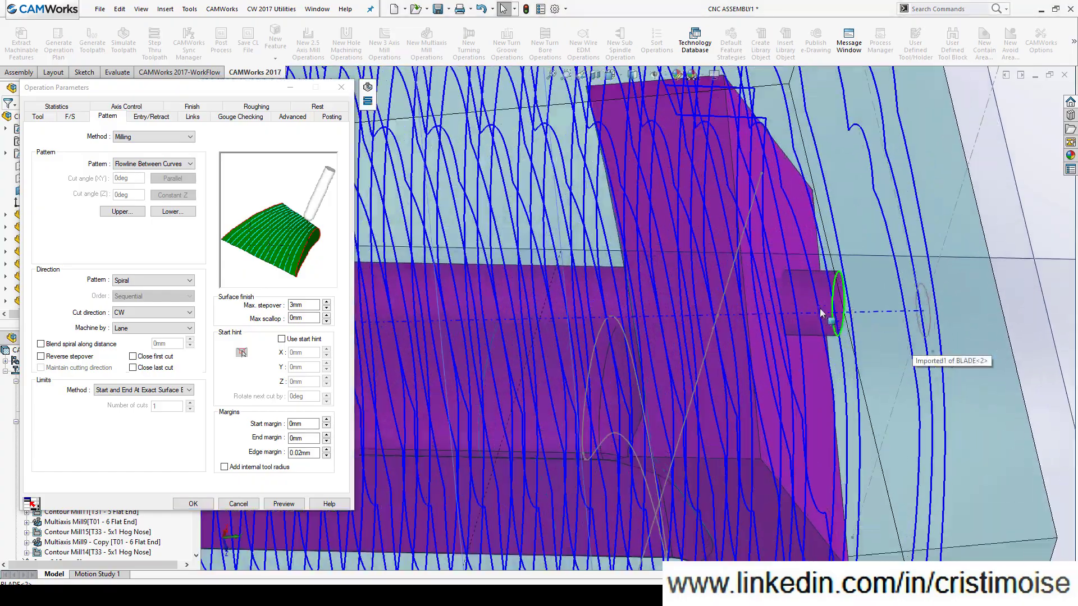
{"action": "scroll", "coordinate": [848, 328], "scroll_direction": "down", "scroll_amount": 2}
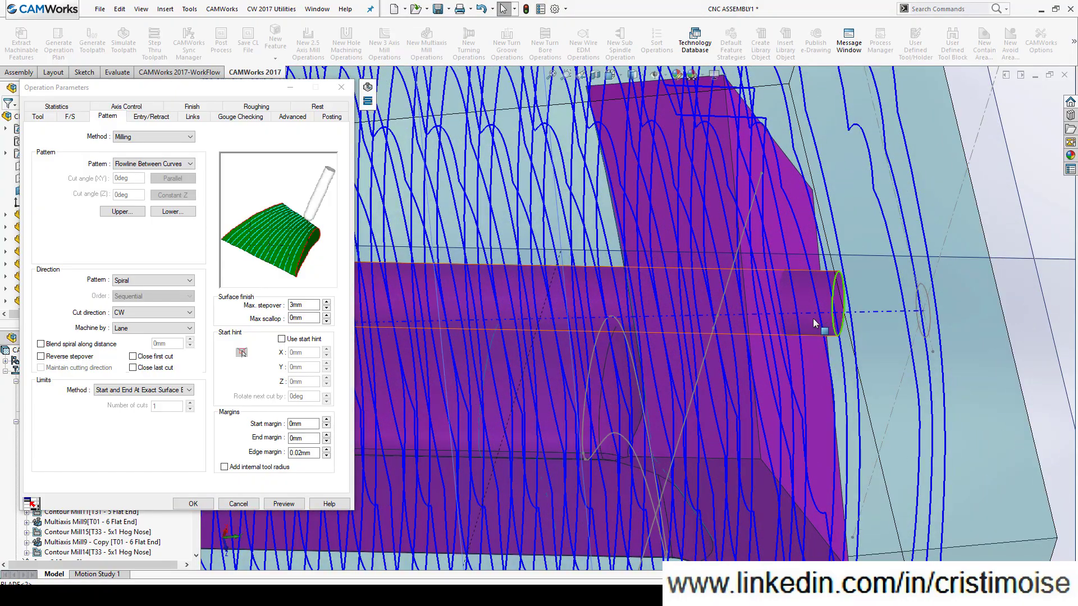
{"action": "scroll", "coordinate": [825, 326], "scroll_direction": "down", "scroll_amount": 6}
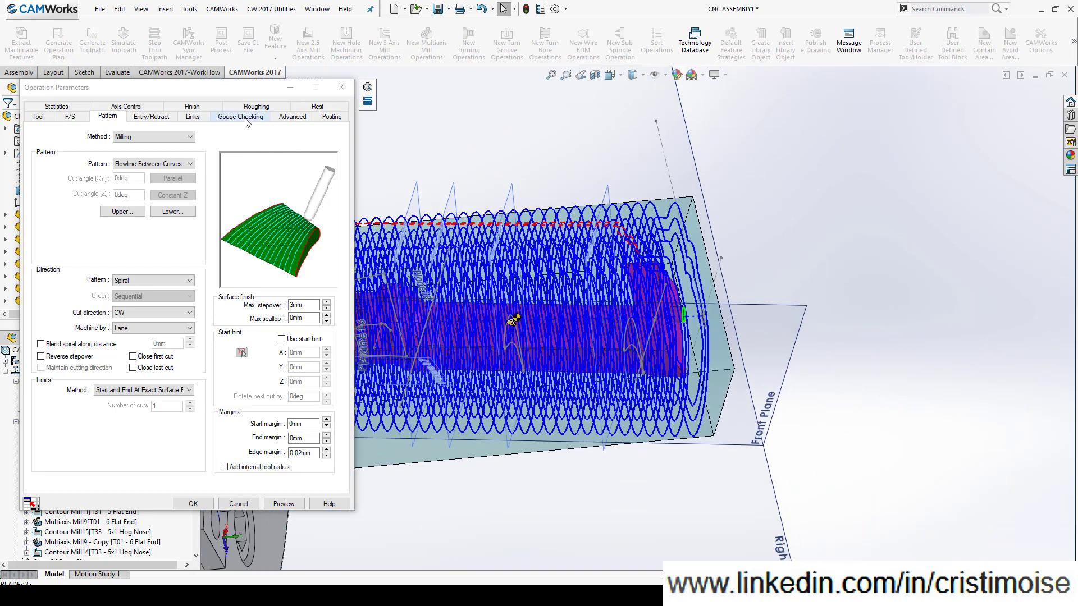
Review the operation's Group 1 gouge checking settings against the toolpath and close the operation parameters.
{"action": "left_click", "coordinate": [241, 117]}
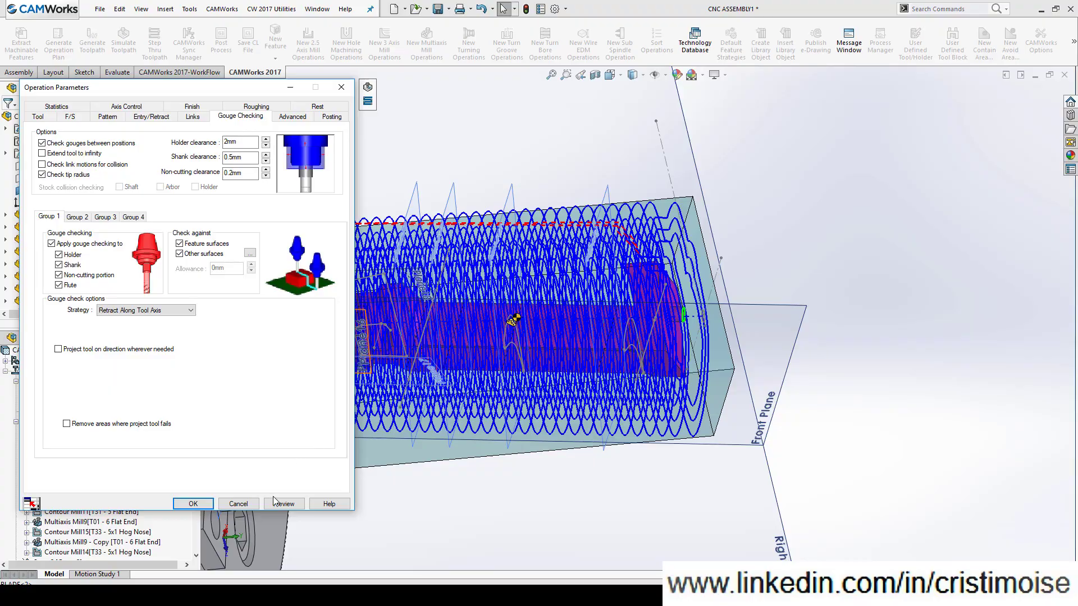
{"action": "middle_click_drag", "start_coordinate": [578, 338], "coordinate": [714, 294]}
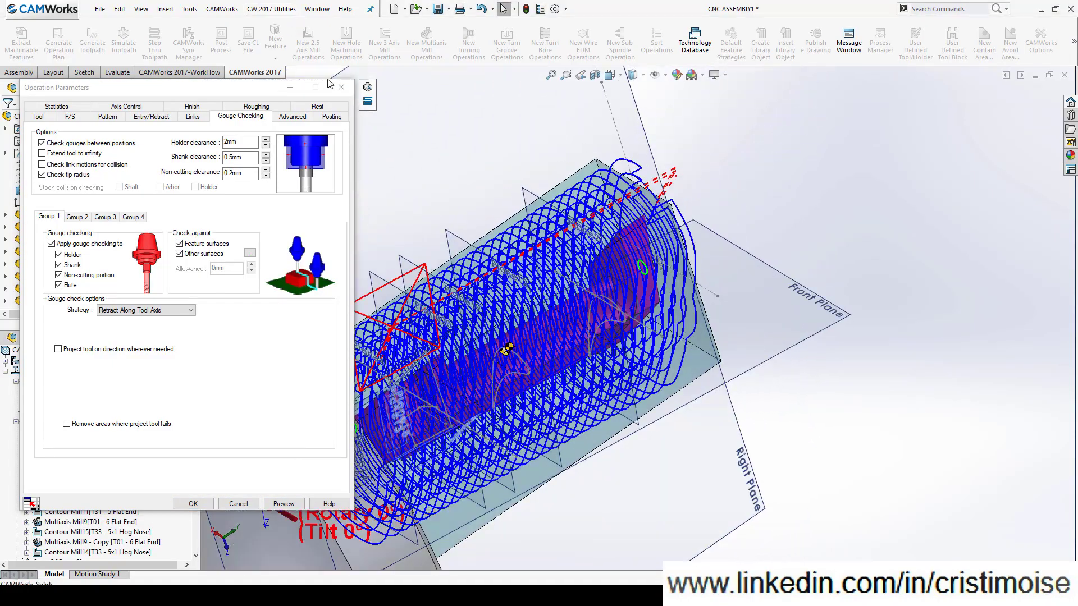
{"action": "left_click", "coordinate": [340, 87]}
Expand BLADE's Feature Manager in the CAMWorks feature tree and highlight the Fake surf cylindrical feature on the model.
{"action": "left_click", "coordinate": [124, 100]}
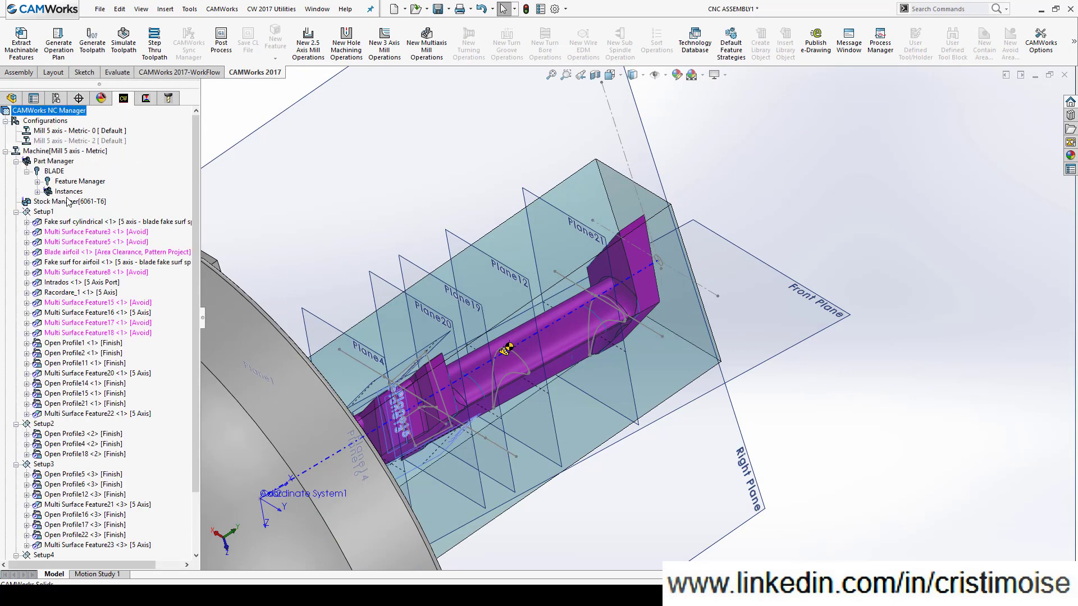
{"action": "left_click", "coordinate": [37, 182]}
{"action": "left_click", "coordinate": [105, 131]}
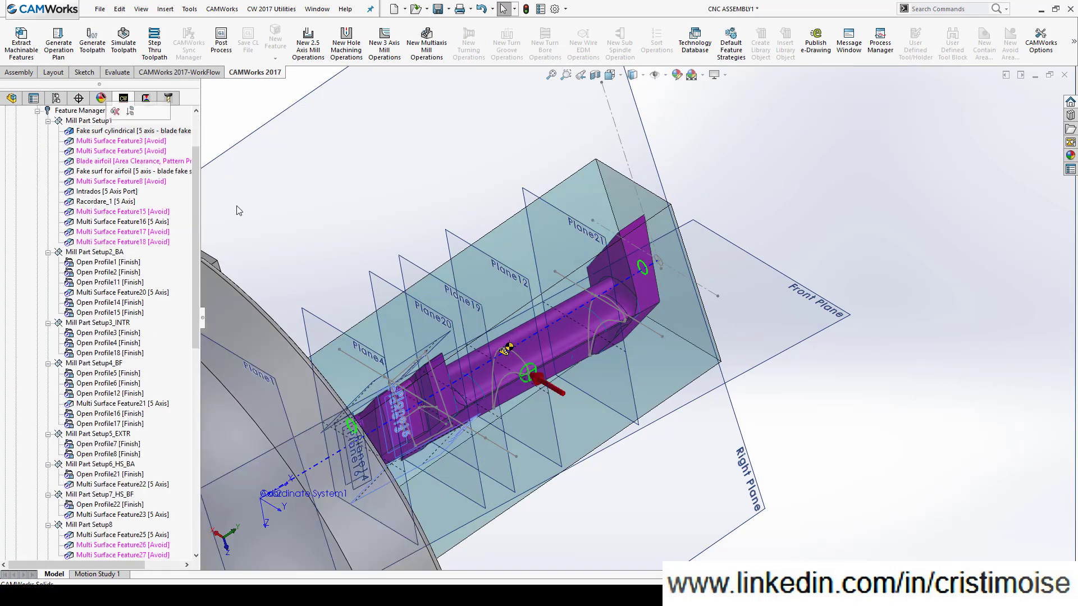
{"action": "middle_click_drag", "start_coordinate": [636, 408], "coordinate": [527, 409]}
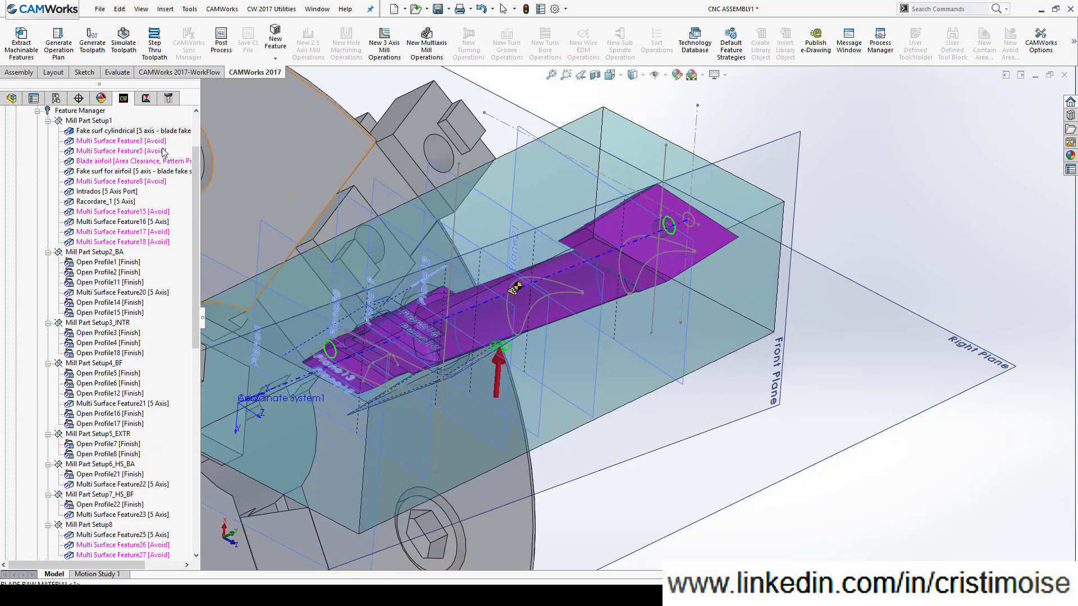
View the face definition of the Fake surf cylindrical feature, cancel it, and highlight the Multi Surface Feature3 avoid surfaces.
{"action": "right_click", "coordinate": [133, 133]}
{"action": "left_click", "coordinate": [148, 141]}
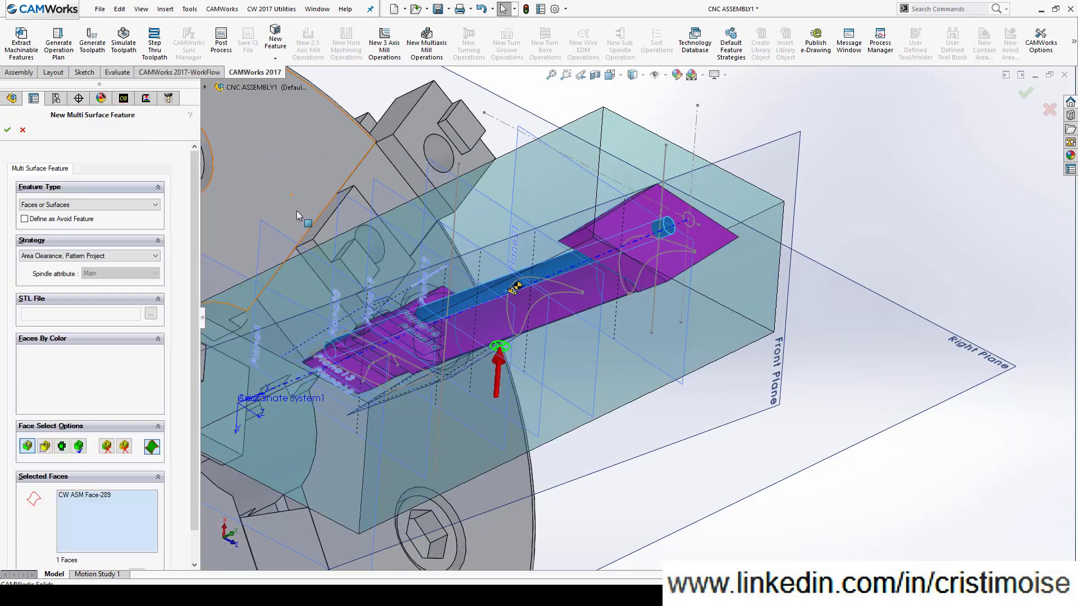
{"action": "left_click", "coordinate": [22, 129]}
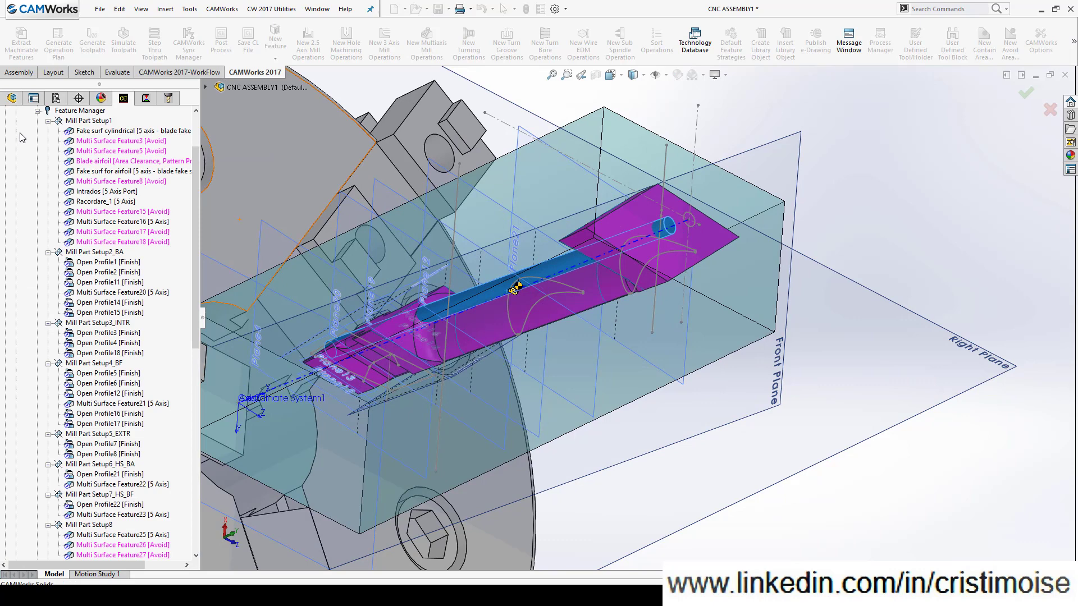
{"action": "left_click", "coordinate": [108, 143]}
{"action": "middle_click_drag", "start_coordinate": [610, 309], "coordinate": [635, 418]}
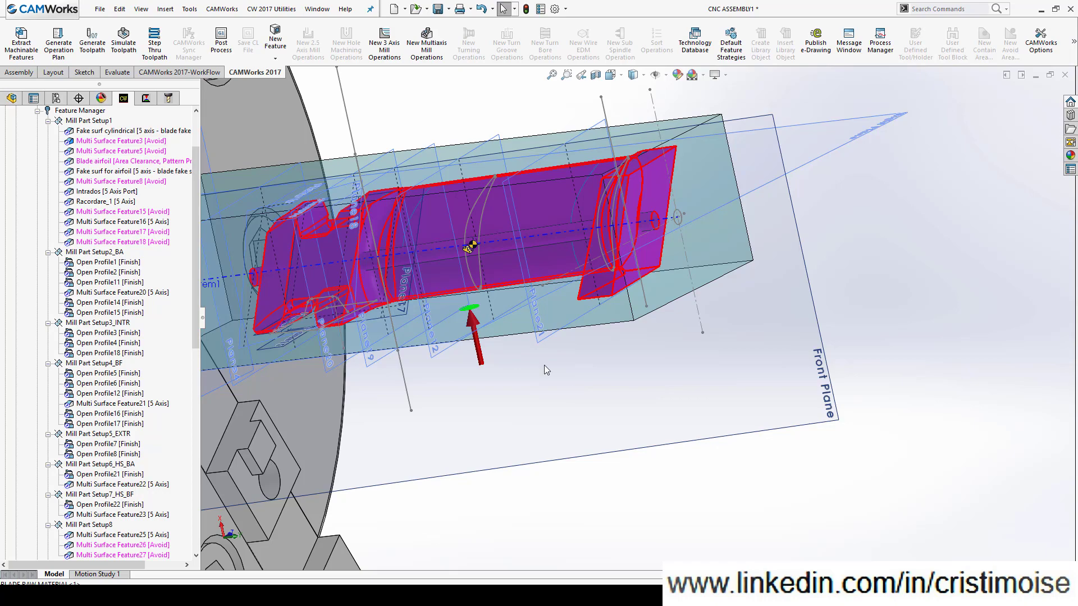
Display the Multiaxis Mill1-ROUGH 1 toolpath, run its toolpath simulation, and close the simulation.
{"action": "left_click", "coordinate": [141, 99]}
{"action": "left_click", "coordinate": [169, 211]}
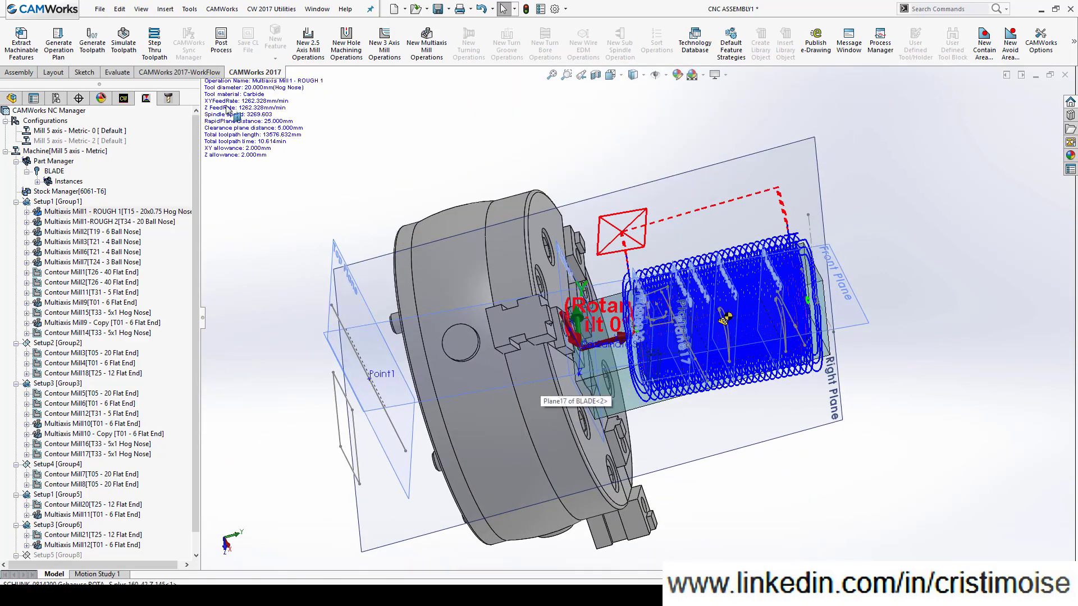
{"action": "left_click", "coordinate": [123, 42]}
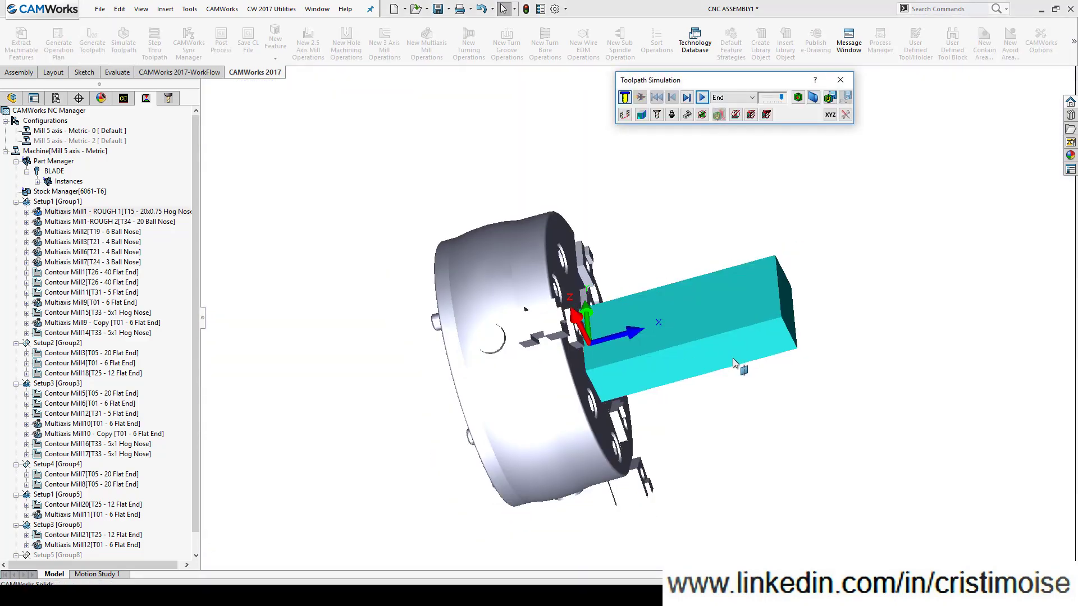
{"action": "left_click", "coordinate": [701, 98]}
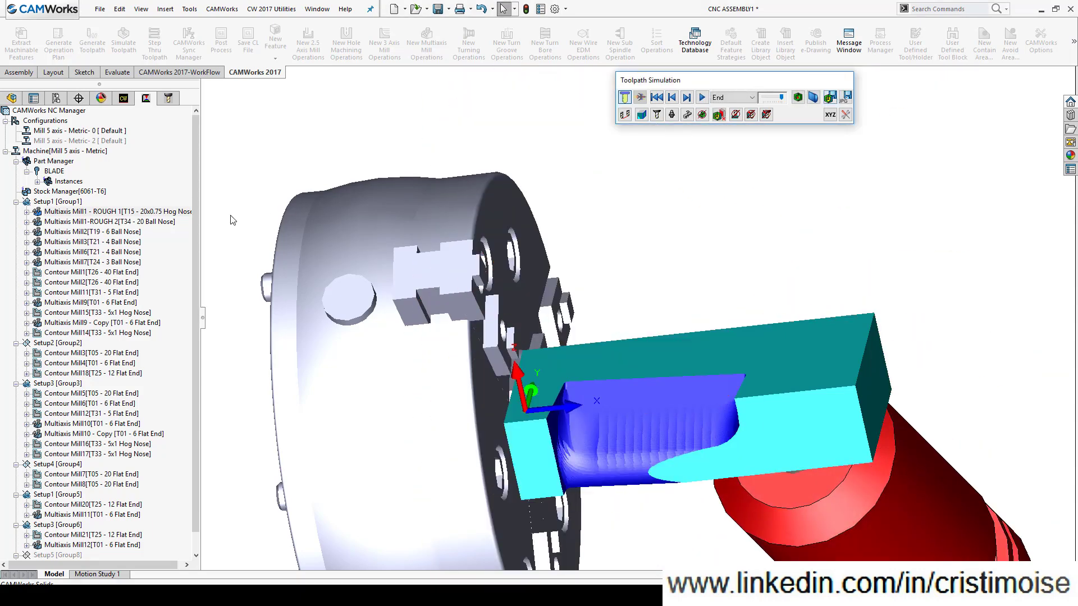
{"action": "key", "text": "Escape"}
Review the multi-pass roughing number and spacing of Multiaxis Mill1-ROUGH 1 against its toolpath levels and cancel the parameters.
{"action": "double_click", "coordinate": [157, 212]}
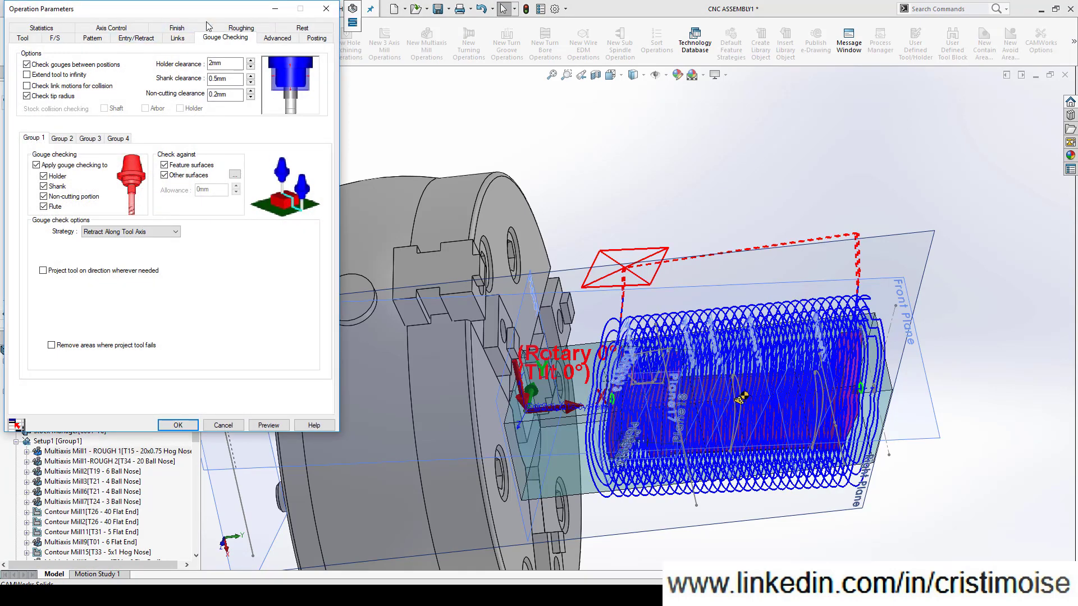
{"action": "left_click", "coordinate": [217, 28]}
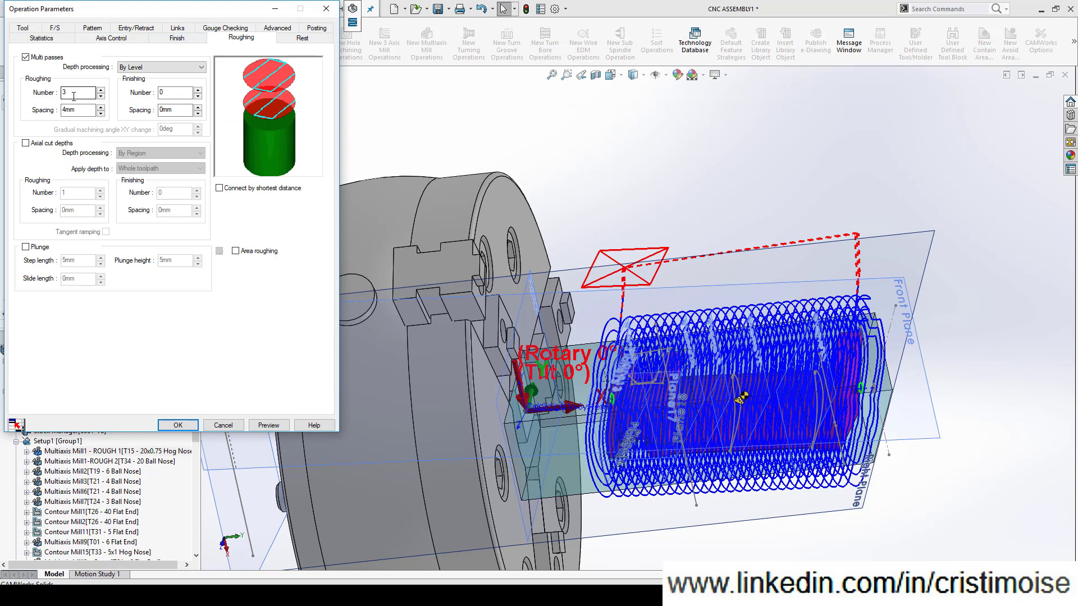
{"action": "left_click_drag", "start_coordinate": [74, 93], "coordinate": [45, 93]}
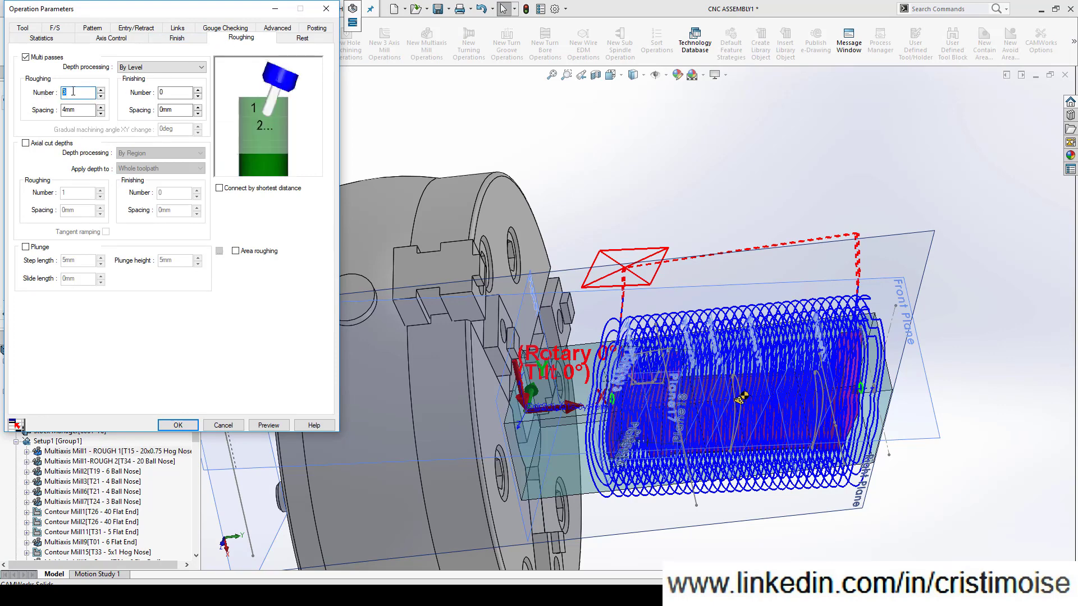
{"action": "scroll", "coordinate": [772, 399], "scroll_direction": "down", "scroll_amount": 4}
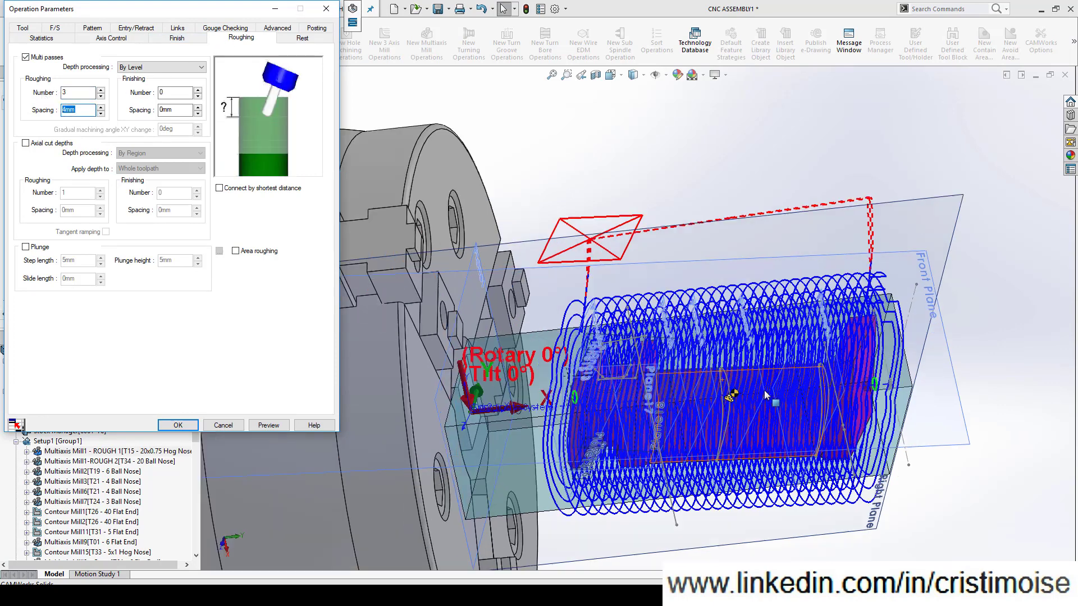
{"action": "middle_click_drag", "start_coordinate": [770, 393], "coordinate": [476, 339]}
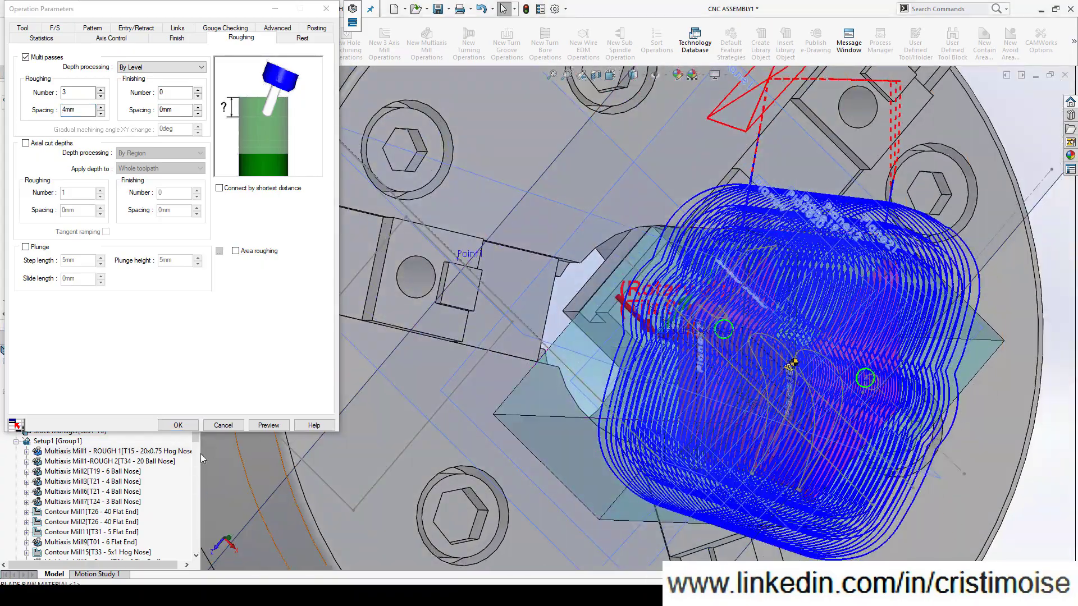
{"action": "left_click", "coordinate": [223, 425]}
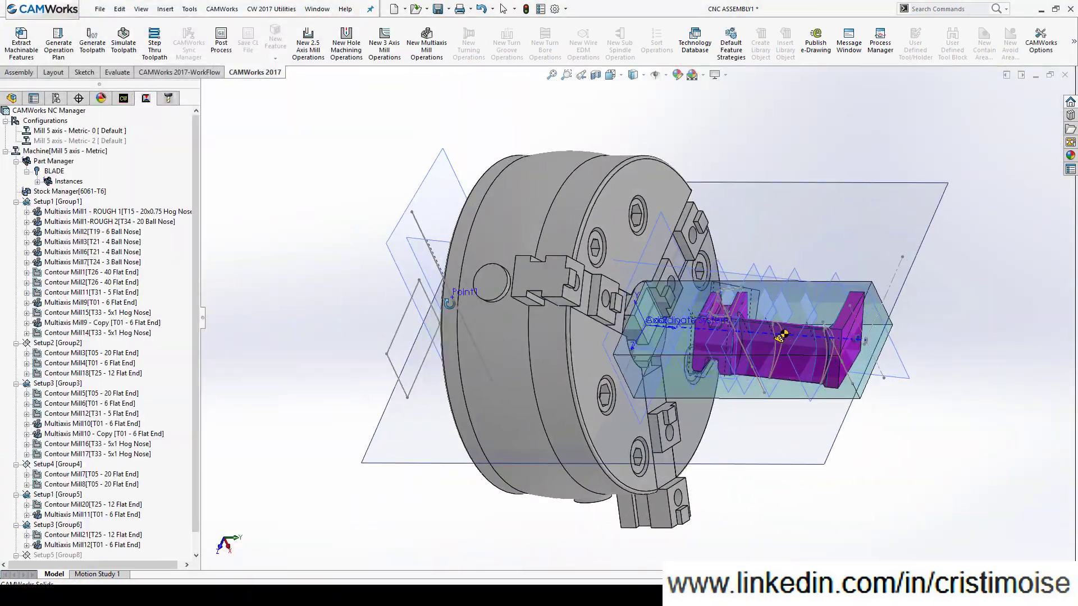
Inspect the toolpaths of Multiaxis Mill1-ROUGH 2, Multiaxis Mill2 and Multiaxis Mill3 around the blade.
{"action": "scroll", "coordinate": [763, 333], "scroll_direction": "down", "scroll_amount": 5}
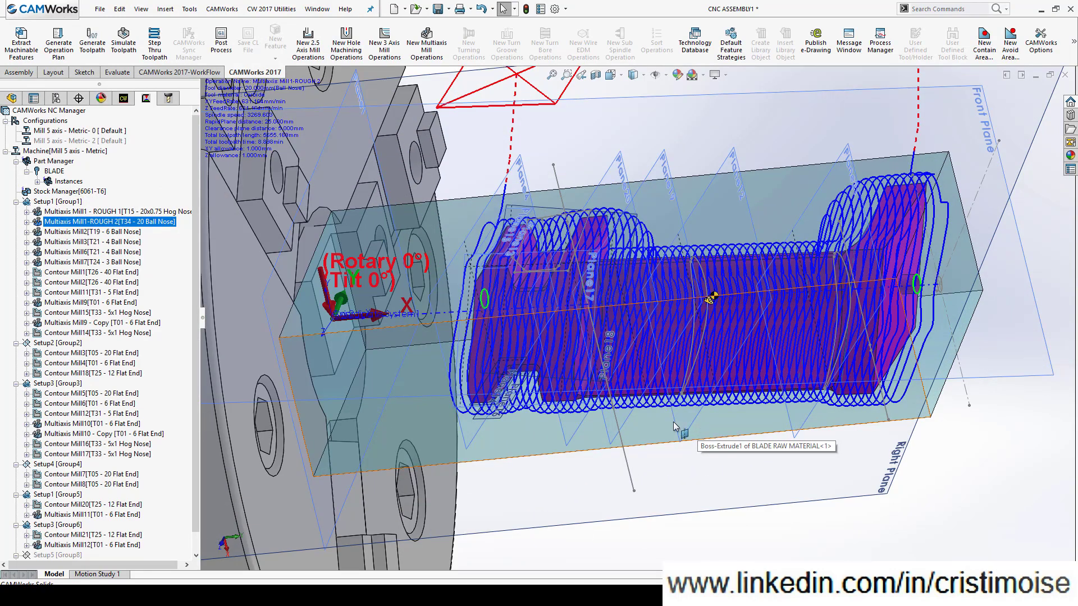
{"action": "middle_click_drag", "start_coordinate": [697, 423], "coordinate": [608, 461]}
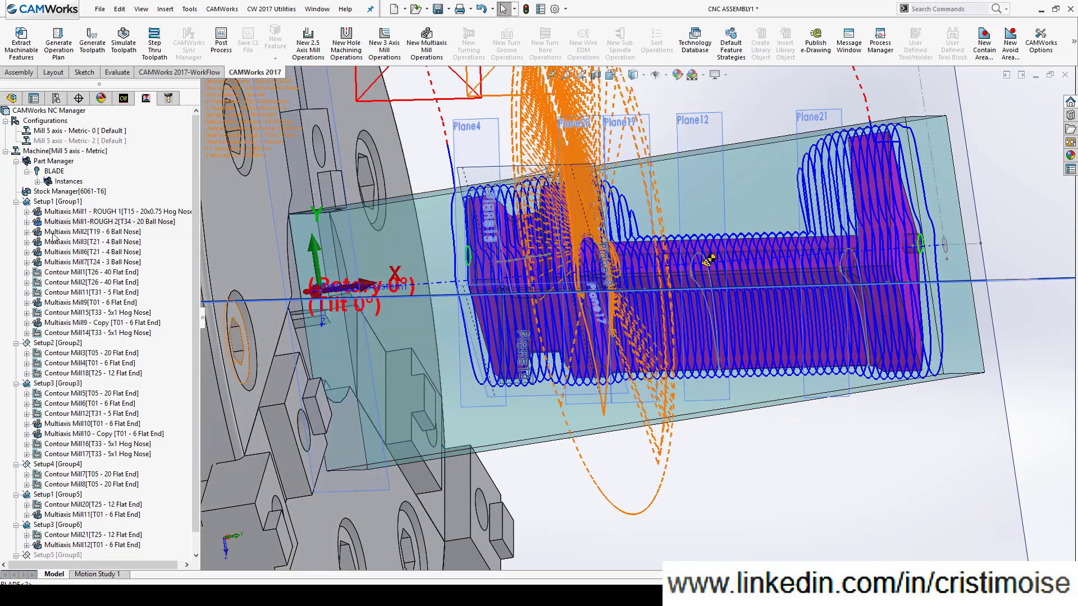
{"action": "scroll", "coordinate": [504, 295], "scroll_direction": "down", "scroll_amount": 5}
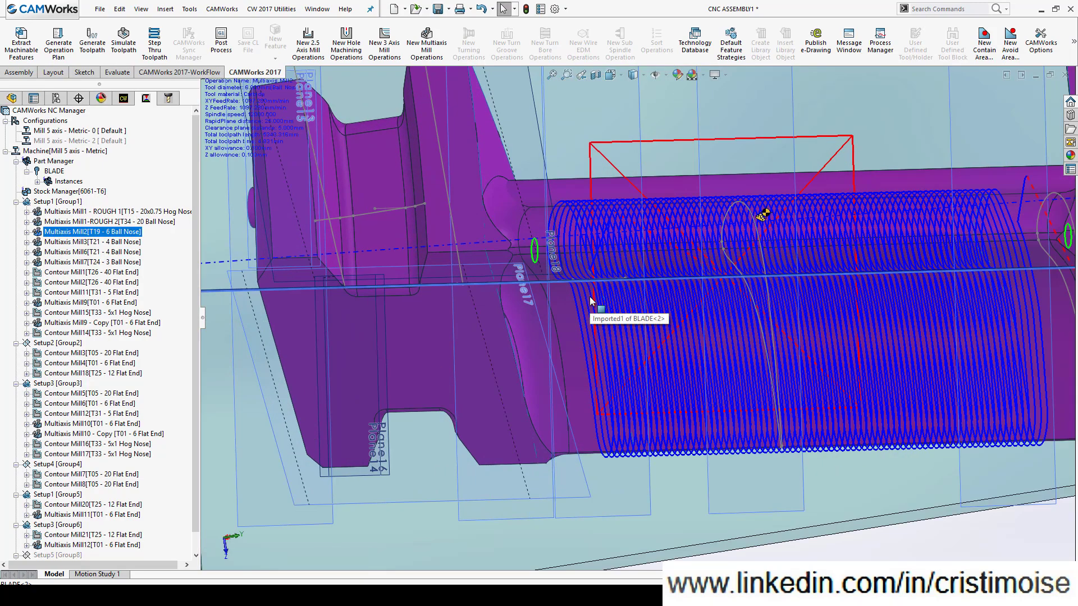
{"action": "scroll", "coordinate": [591, 301], "scroll_direction": "up", "scroll_amount": 5}
{"action": "mouse_move", "coordinate": [591, 302]}
{"action": "middle_mouse_down"}
{"action": "mouse_move", "coordinate": [622, 231]}
{"action": "mouse_move", "coordinate": [568, 246]}
{"action": "mouse_move", "coordinate": [595, 318]}
{"action": "middle_mouse_up"}
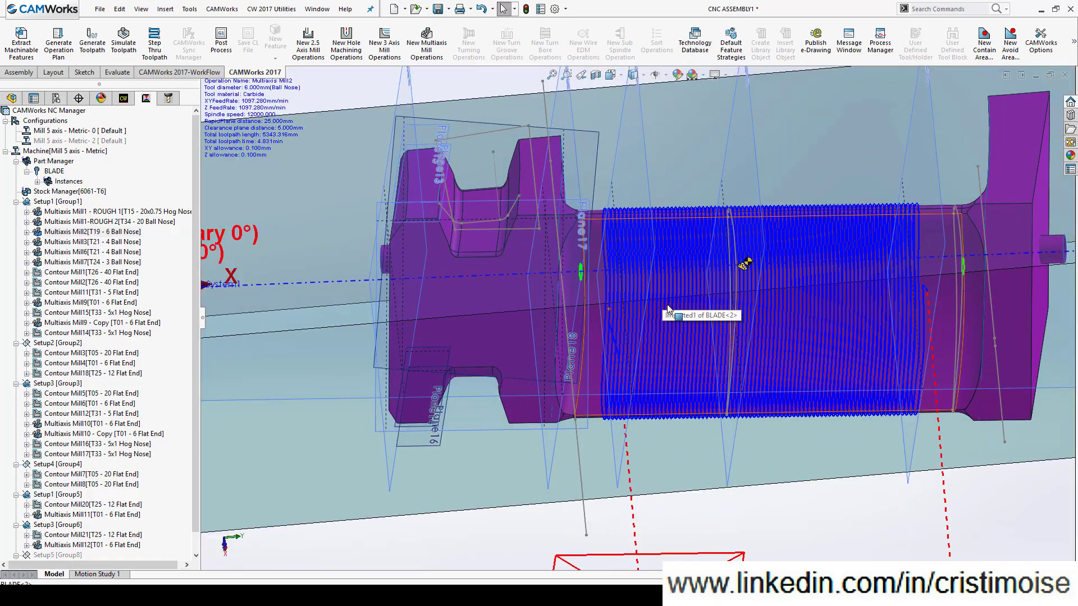
{"action": "middle_click_drag", "start_coordinate": [662, 291], "coordinate": [592, 290]}
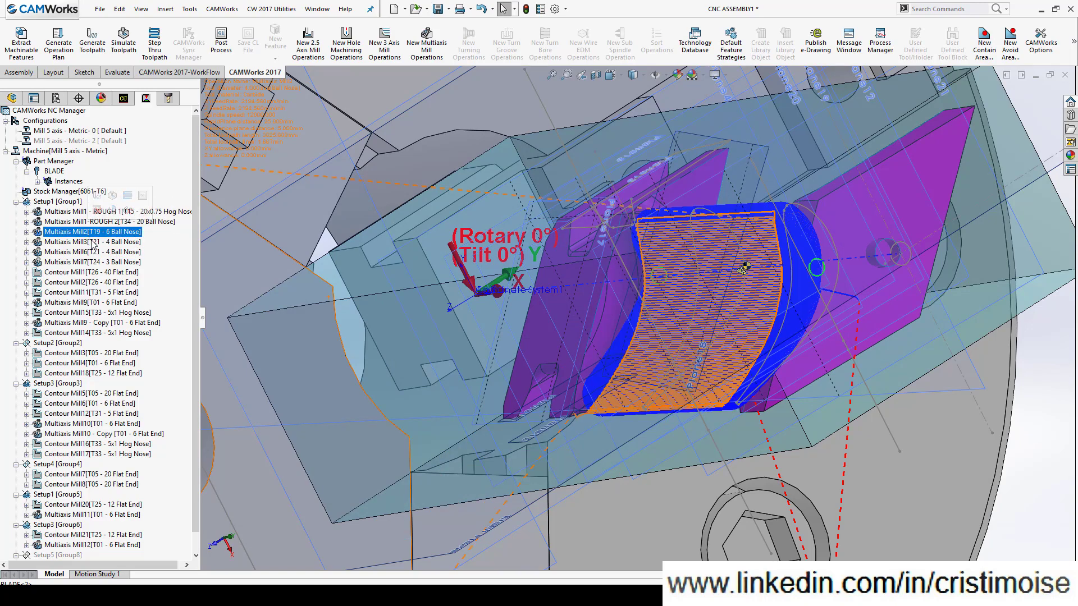
{"action": "middle_click_drag", "start_coordinate": [625, 292], "coordinate": [797, 264]}
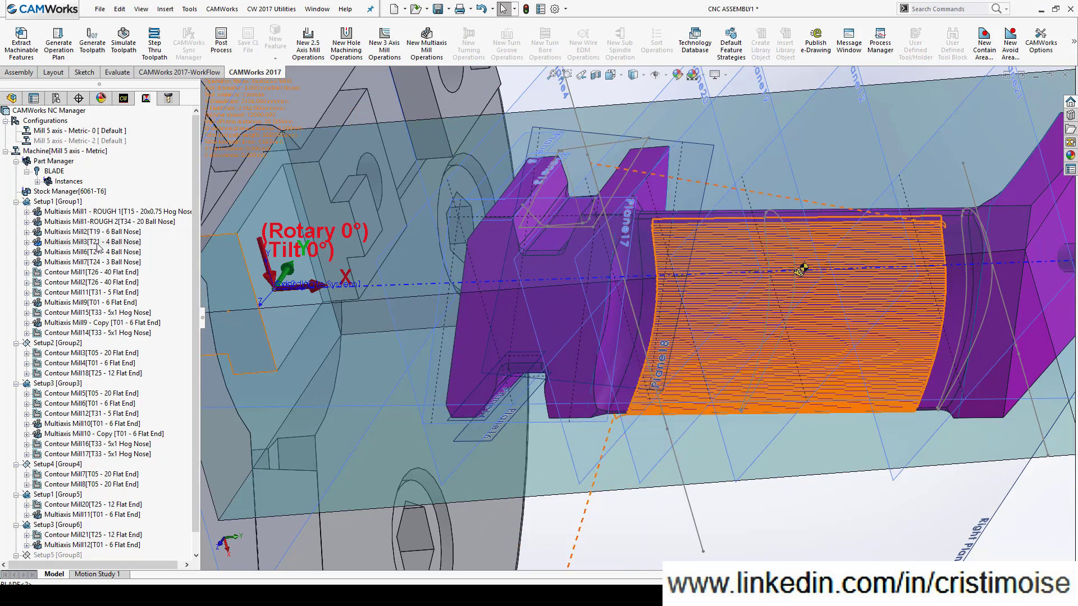
{"action": "scroll", "coordinate": [610, 396], "scroll_direction": "up", "scroll_amount": 1}
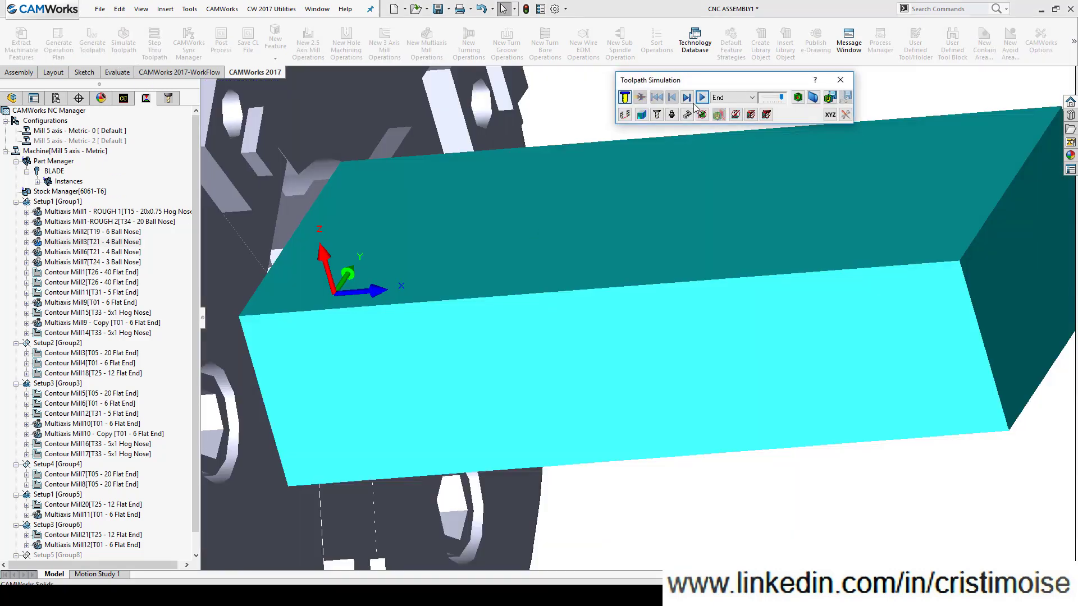
Simulate the two roughing toolpaths on the stock, switching the run mode from End to Next Toolpath.
{"action": "left_click", "coordinate": [701, 97]}
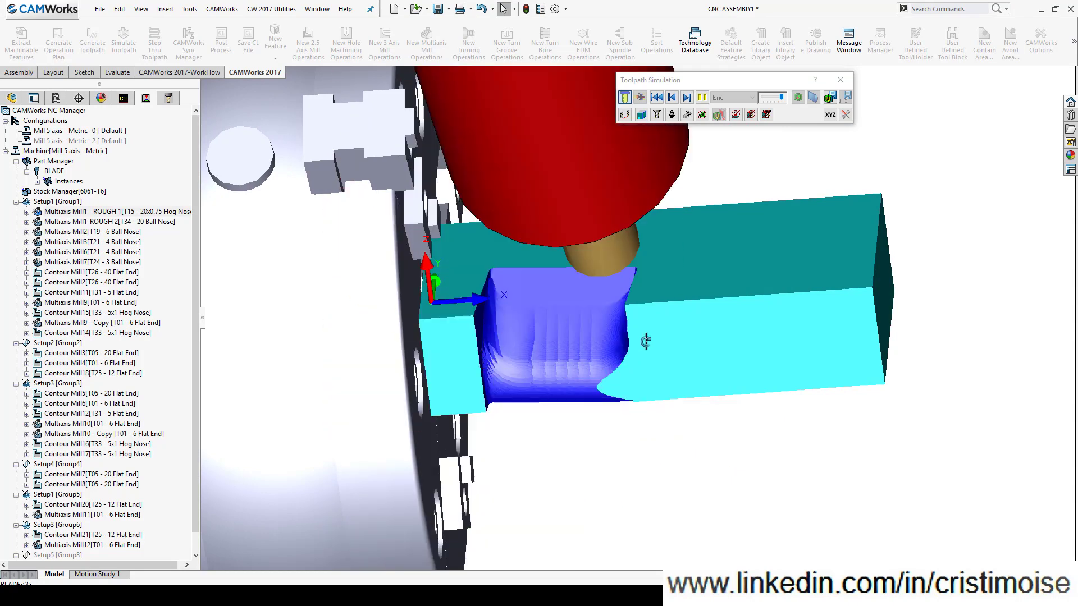
{"action": "left_click", "coordinate": [701, 97]}
{"action": "left_click", "coordinate": [701, 97]}
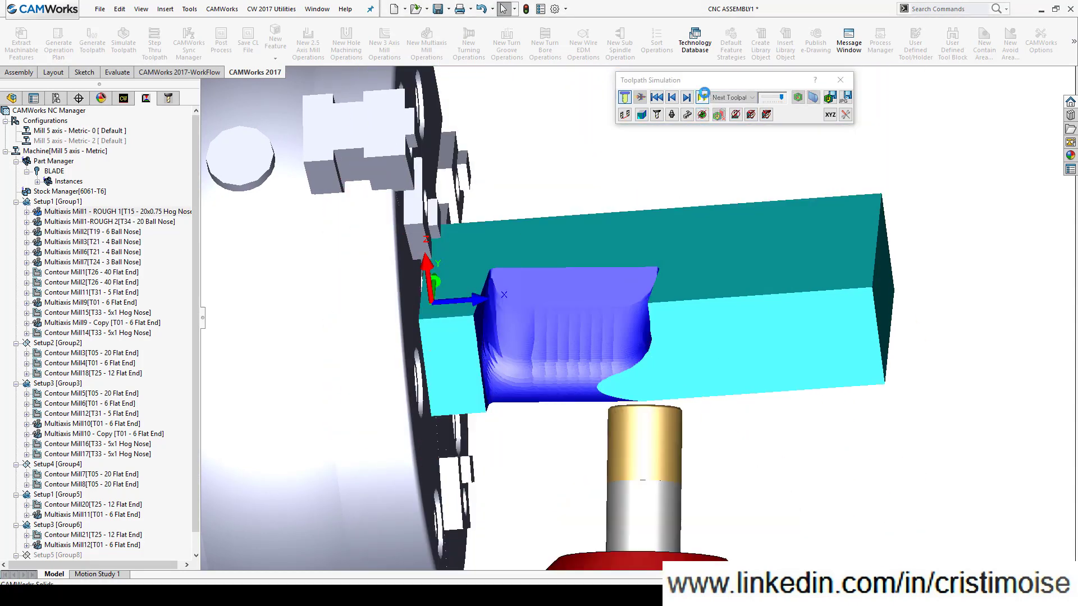
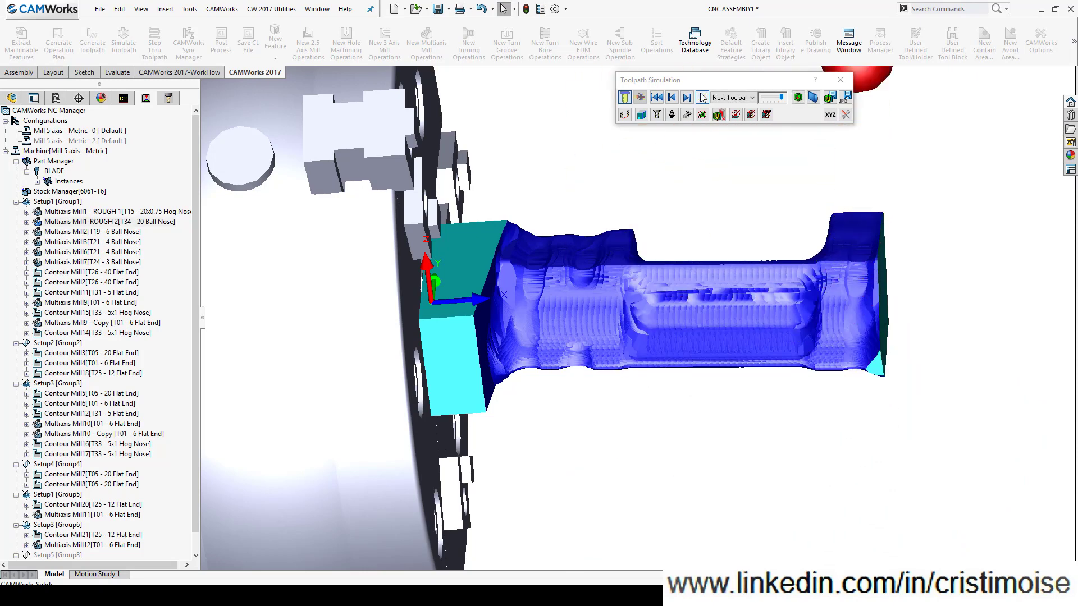
Simulate the Multiaxis Mill2 toolpath and examine the cut airfoil surface up close and from both sides.
{"action": "left_click", "coordinate": [702, 97]}
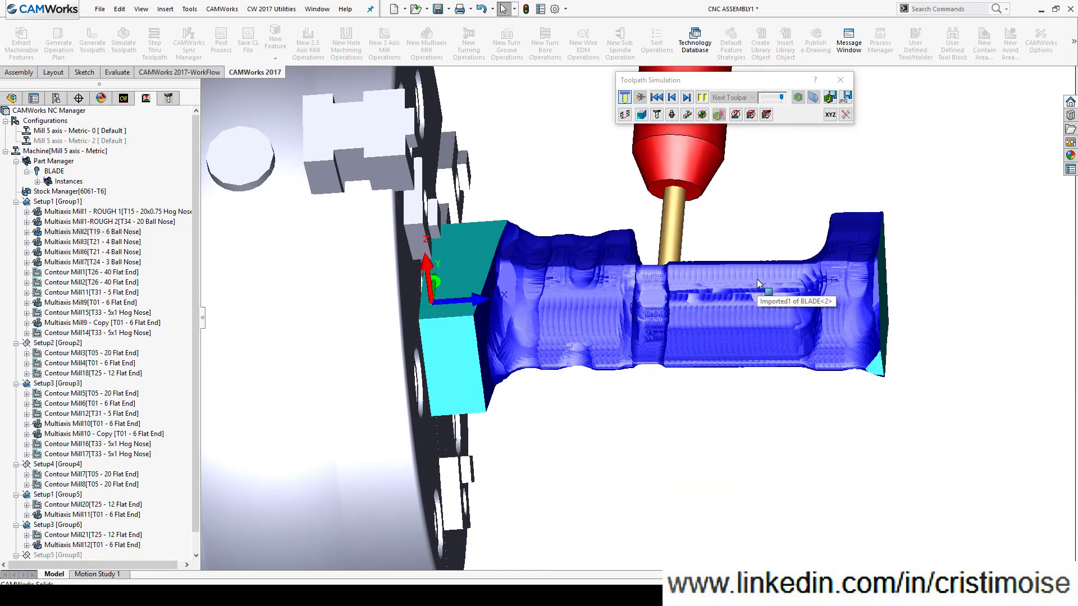
{"action": "scroll", "coordinate": [683, 307], "scroll_direction": "down", "scroll_amount": 10}
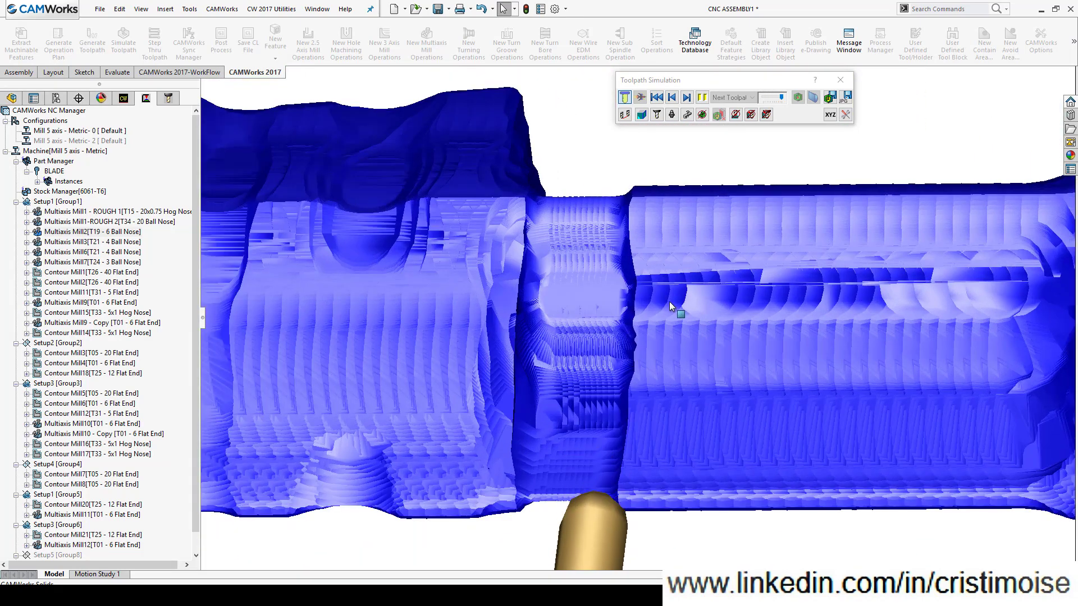
{"action": "scroll", "coordinate": [635, 296], "scroll_direction": "down", "scroll_amount": 3}
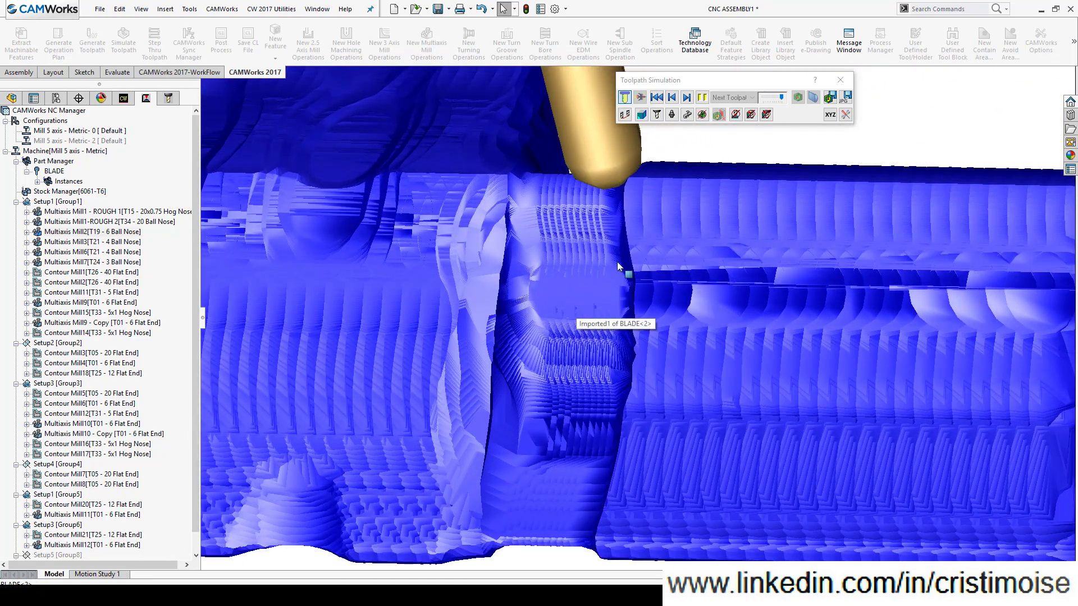
{"action": "scroll", "coordinate": [683, 349], "scroll_direction": "up", "scroll_amount": 10}
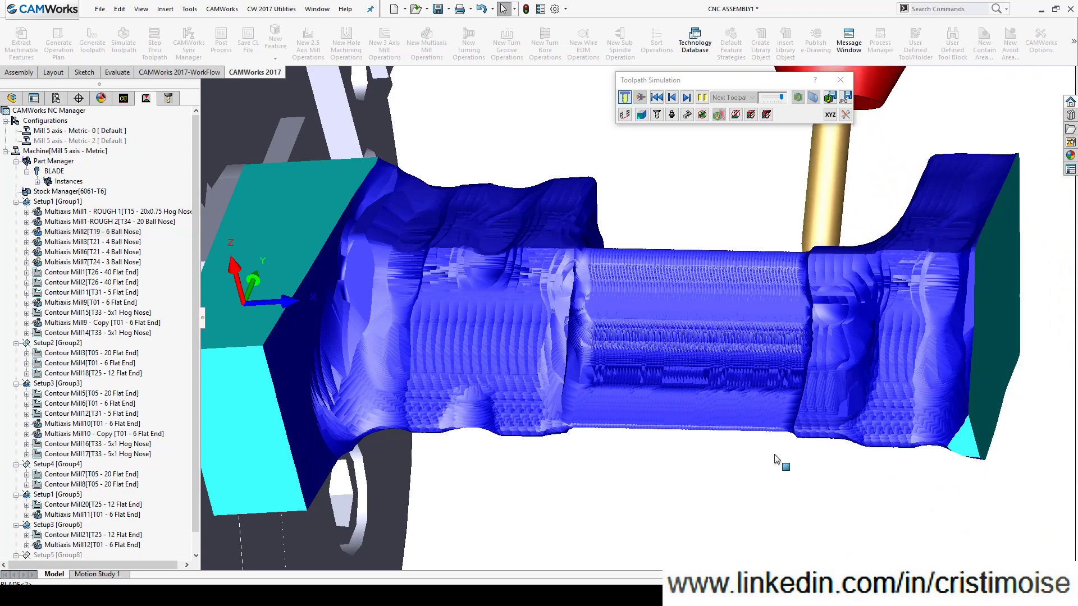
{"action": "middle_click_drag", "start_coordinate": [781, 398], "coordinate": [539, 359]}
{"action": "scroll", "coordinate": [801, 403], "scroll_direction": "up", "scroll_amount": 2}
{"action": "middle_click_drag", "start_coordinate": [801, 403], "coordinate": [856, 369]}
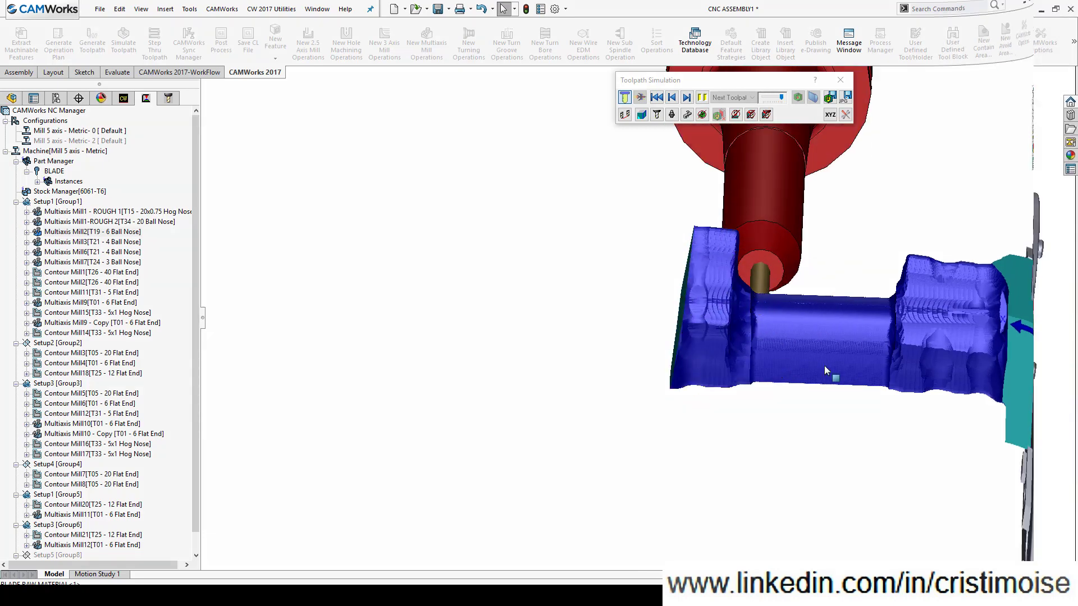
{"action": "scroll", "coordinate": [976, 333], "scroll_direction": "up", "scroll_amount": 1}
{"action": "scroll", "coordinate": [975, 333], "scroll_direction": "down", "scroll_amount": 3}
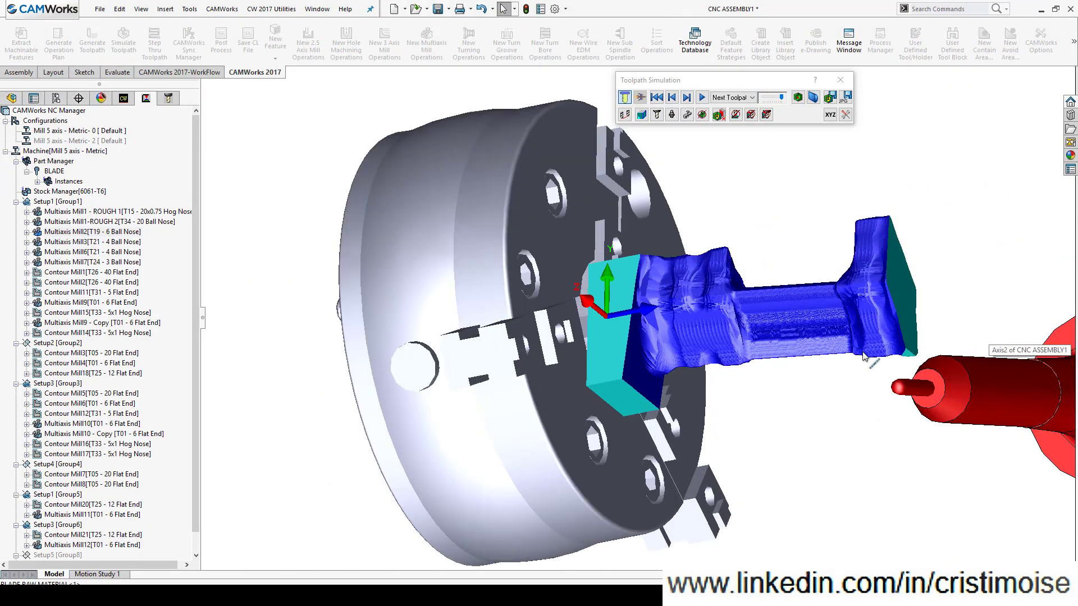
Simulate the finishing toolpaths from Multiaxis Mill3 onward one at a time and examine the machined airfoil surface.
{"action": "left_click", "coordinate": [702, 99]}
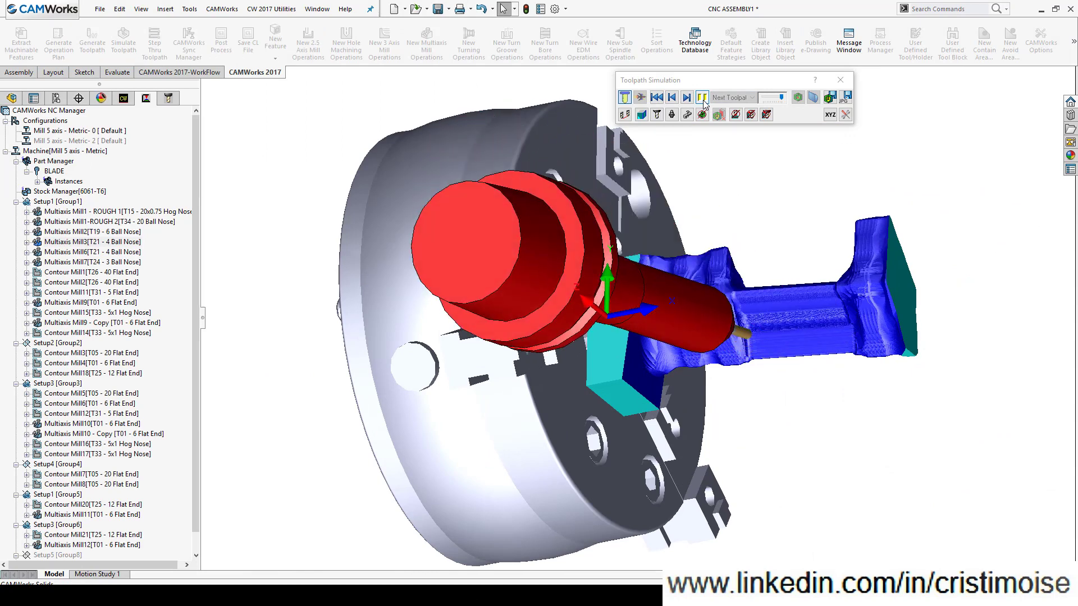
{"action": "scroll", "coordinate": [772, 251], "scroll_direction": "down", "scroll_amount": 2}
{"action": "middle_click_drag", "start_coordinate": [750, 293], "coordinate": [767, 182]}
{"action": "scroll", "coordinate": [833, 298], "scroll_direction": "down", "scroll_amount": 3}
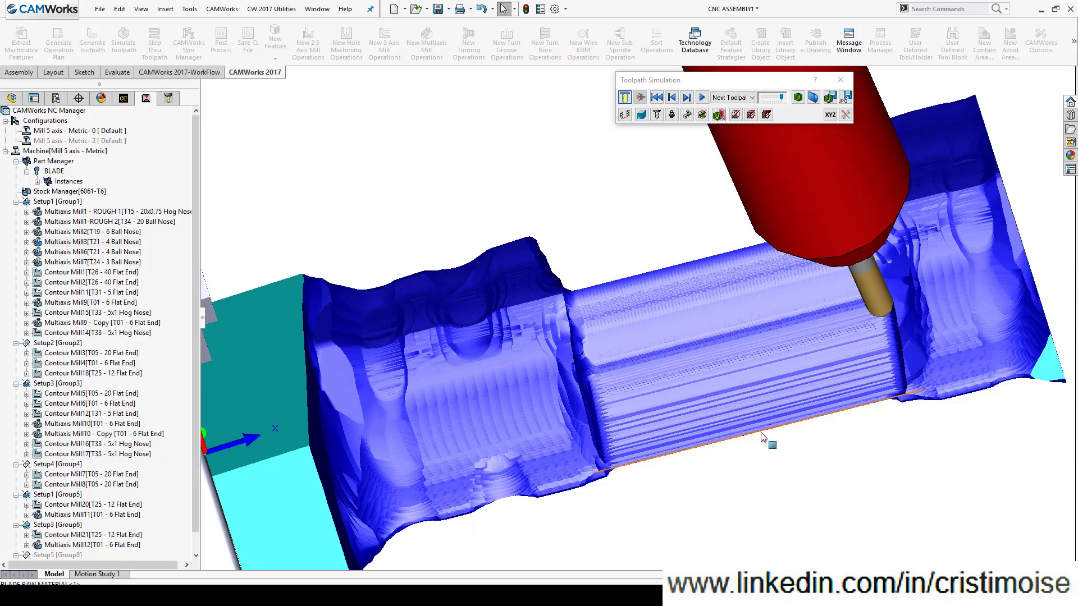
{"action": "left_click", "coordinate": [702, 98]}
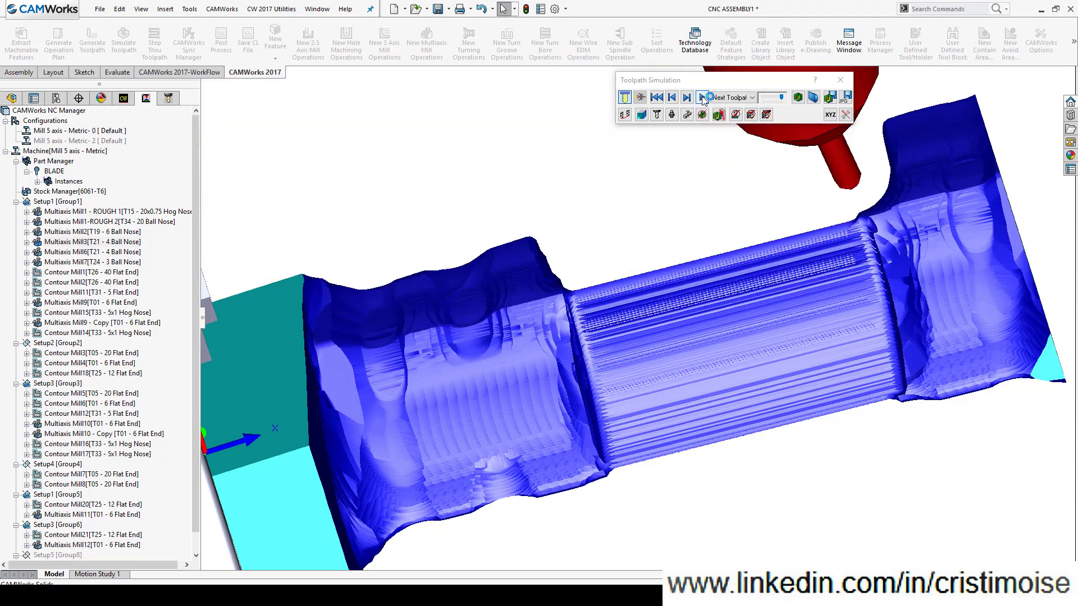
{"action": "left_click", "coordinate": [702, 98]}
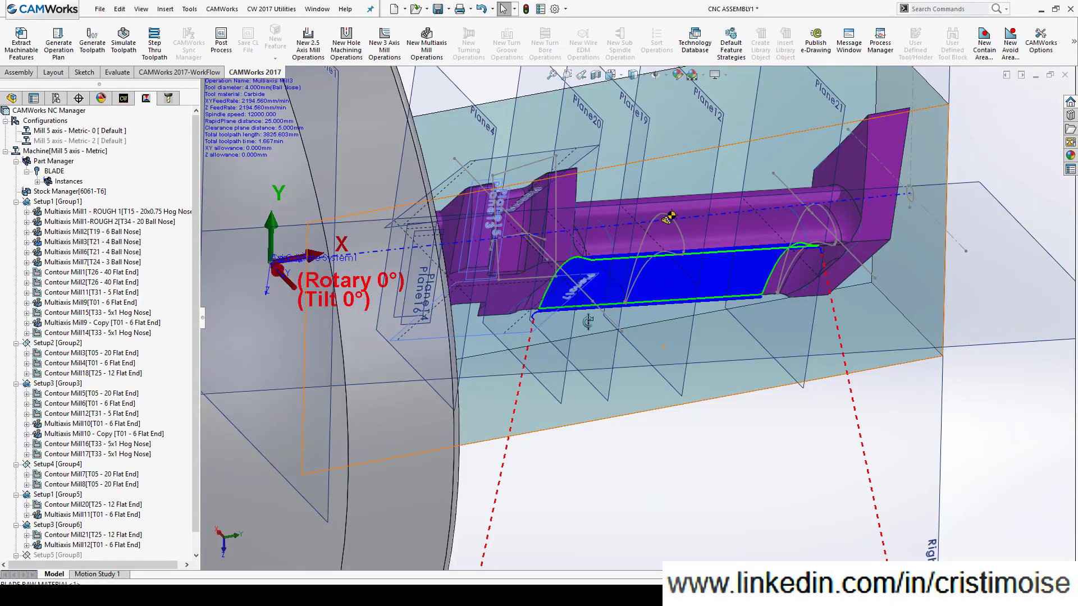
Inspect the Multiaxis Mill3 toolpath on the airfoil and review the operation's Flowline Between Curves pattern settings.
{"action": "middle_click_drag", "start_coordinate": [596, 349], "coordinate": [556, 151]}
{"action": "left_click", "coordinate": [70, 242]}
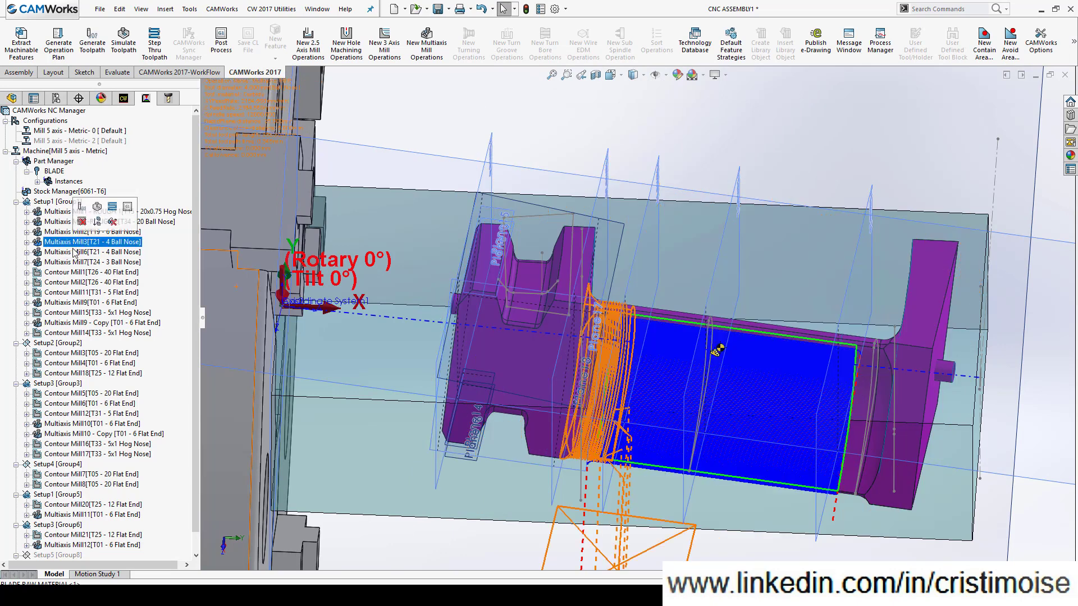
{"action": "double_click", "coordinate": [105, 244]}
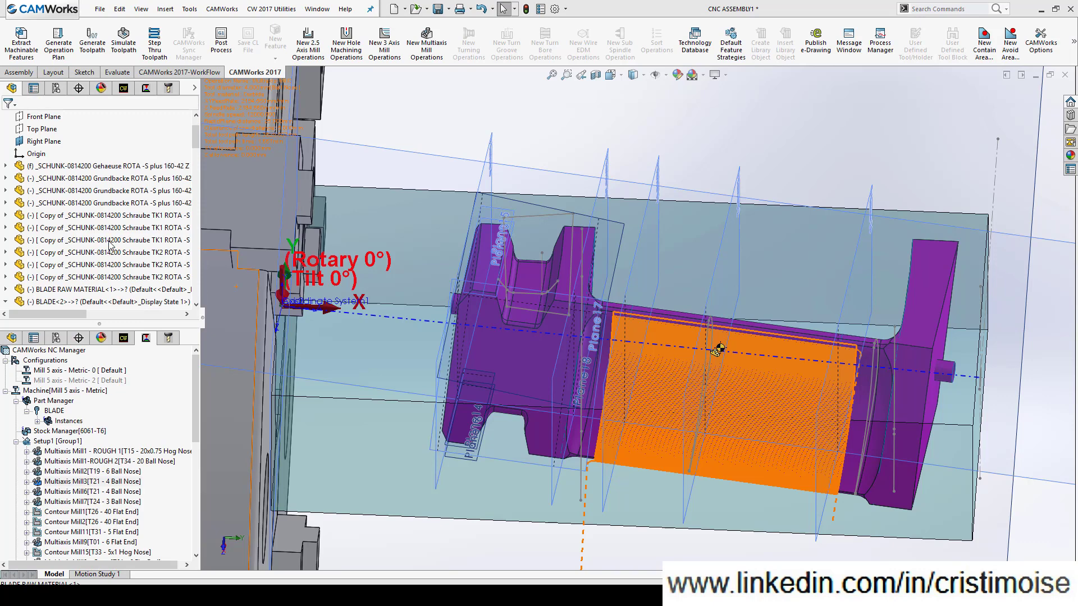
{"action": "left_click", "coordinate": [93, 29]}
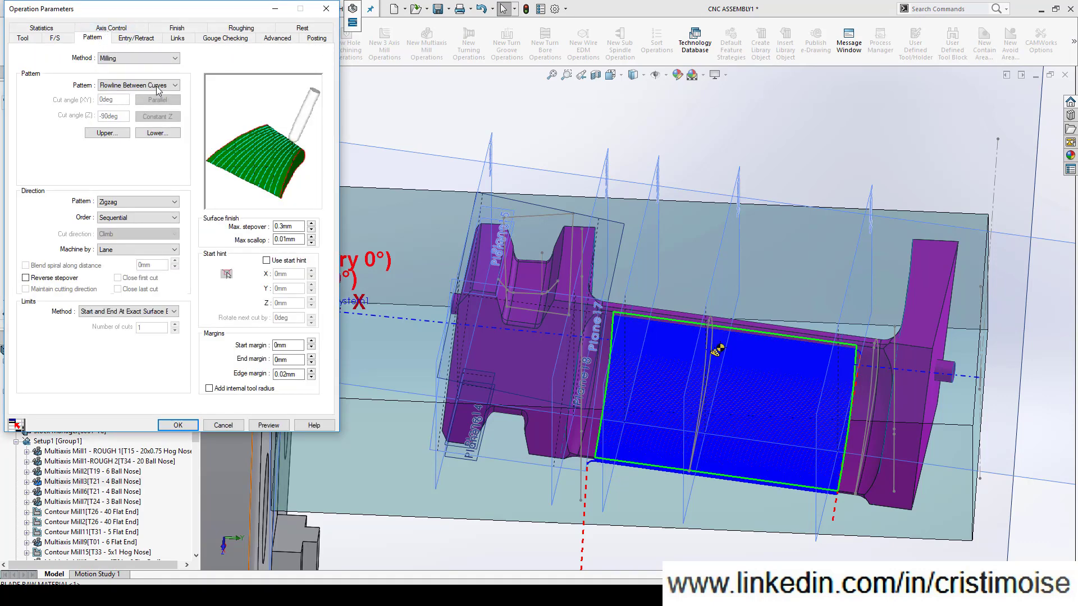
View the edges defining the upper and lower limiting curves of the Multiaxis Mill3 pattern.
{"action": "left_click", "coordinate": [105, 133]}
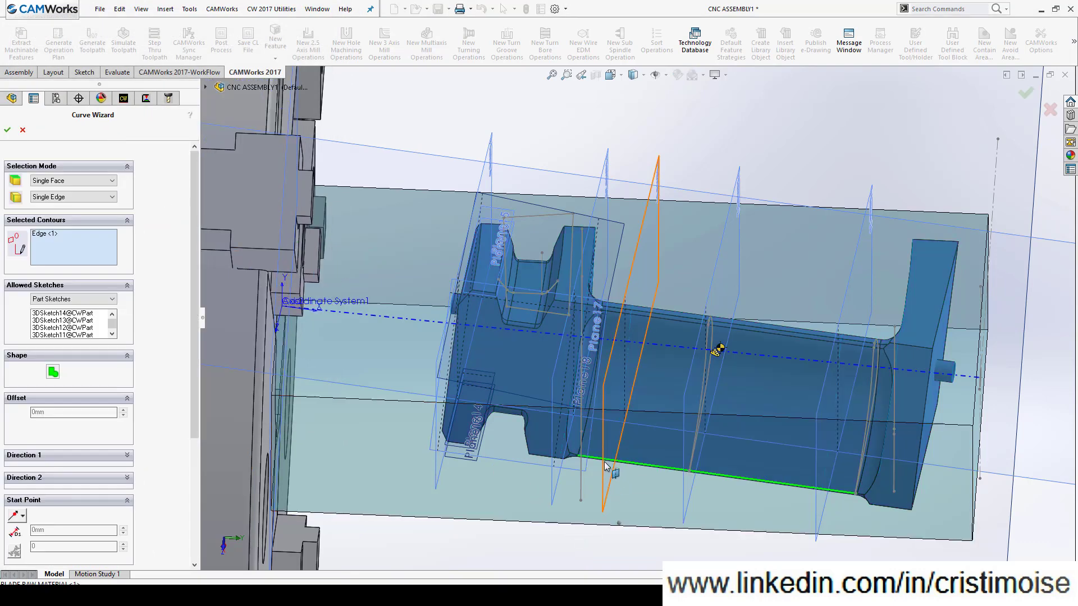
{"action": "left_click", "coordinate": [8, 130]}
{"action": "left_click", "coordinate": [174, 137]}
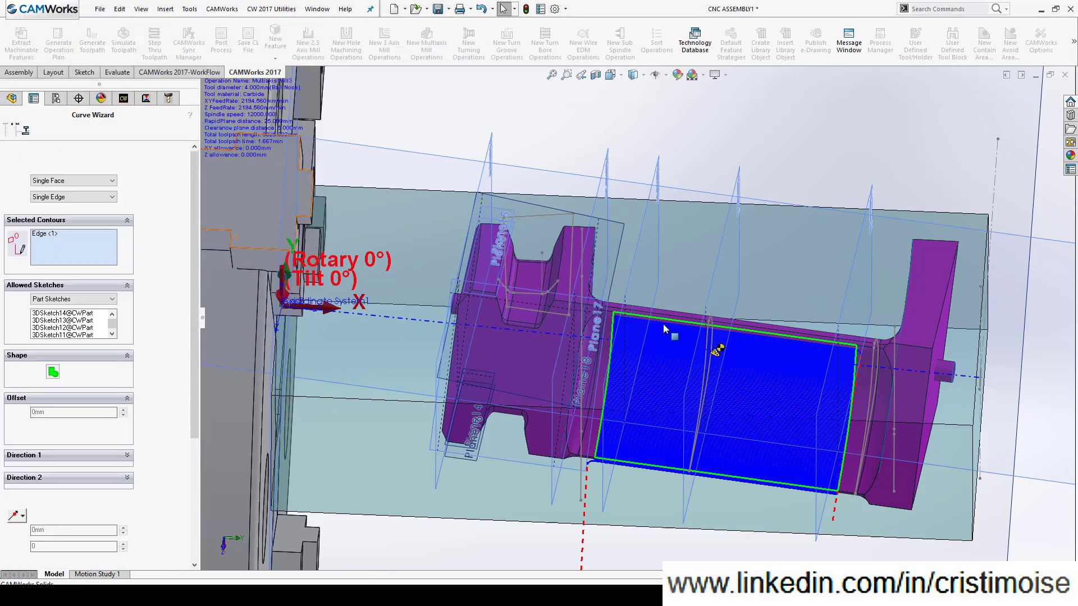
{"action": "left_click", "coordinate": [8, 130]}
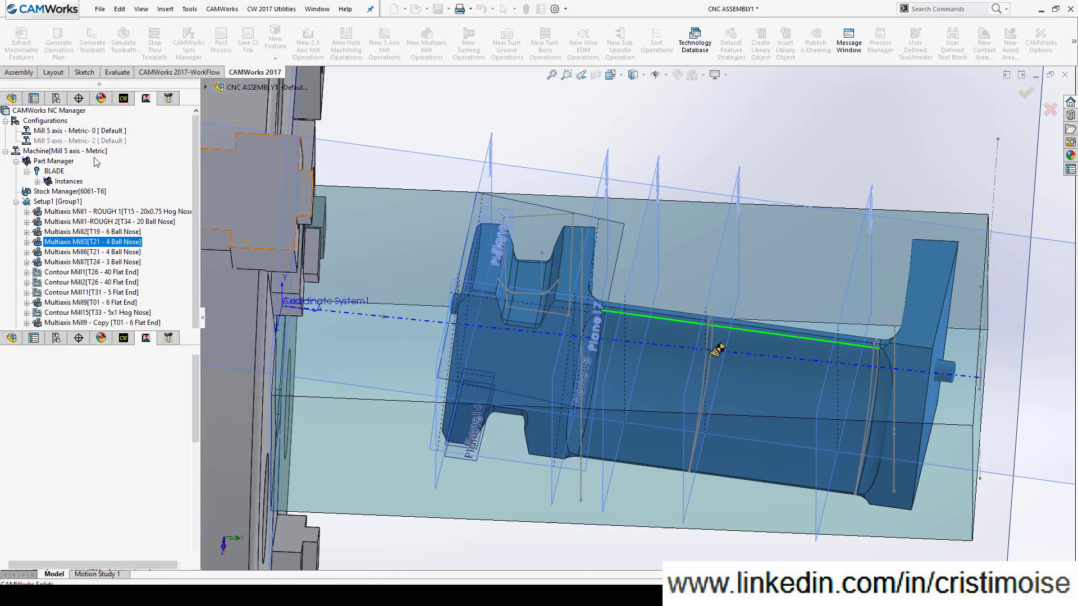
Review the Multiaxis Mill3 axis control settings, including the tool axis tilted at an angle about the Z-axis.
{"action": "left_click", "coordinate": [122, 29]}
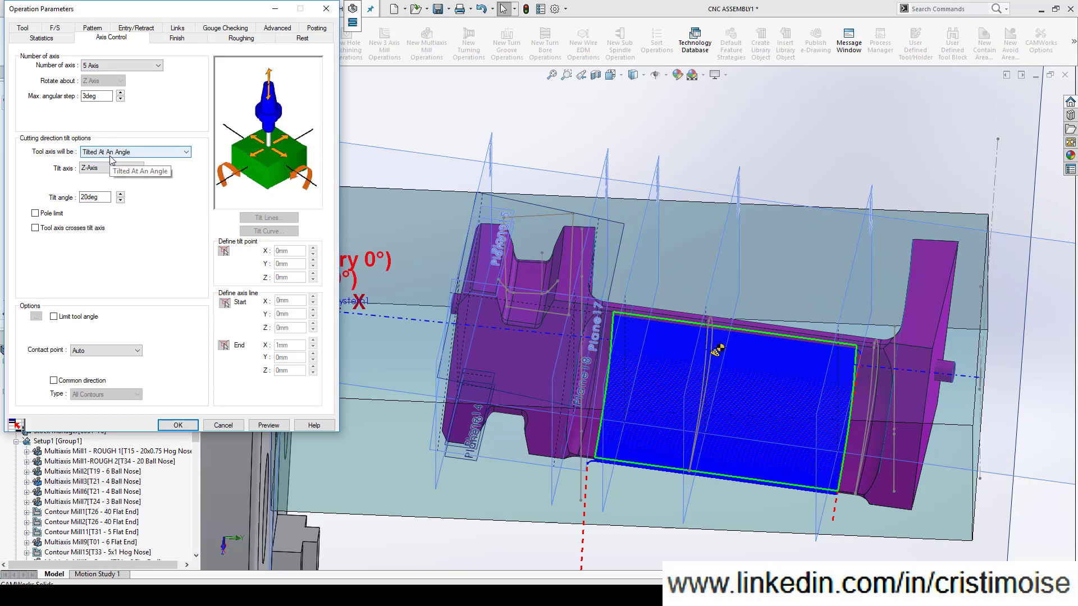
{"action": "middle_click_drag", "start_coordinate": [416, 300], "coordinate": [391, 245]}
{"action": "double_click", "coordinate": [93, 197]}
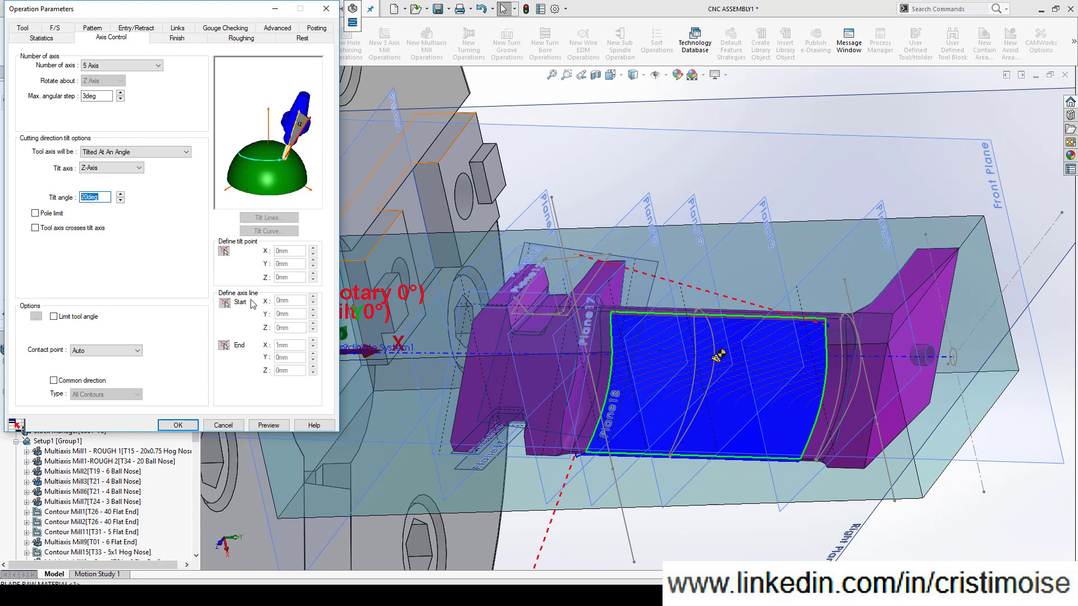
Step through the Multiaxis Mill3 toolpath to check the tool's tilt and close the operation parameters.
{"action": "left_click", "coordinate": [353, 21]}
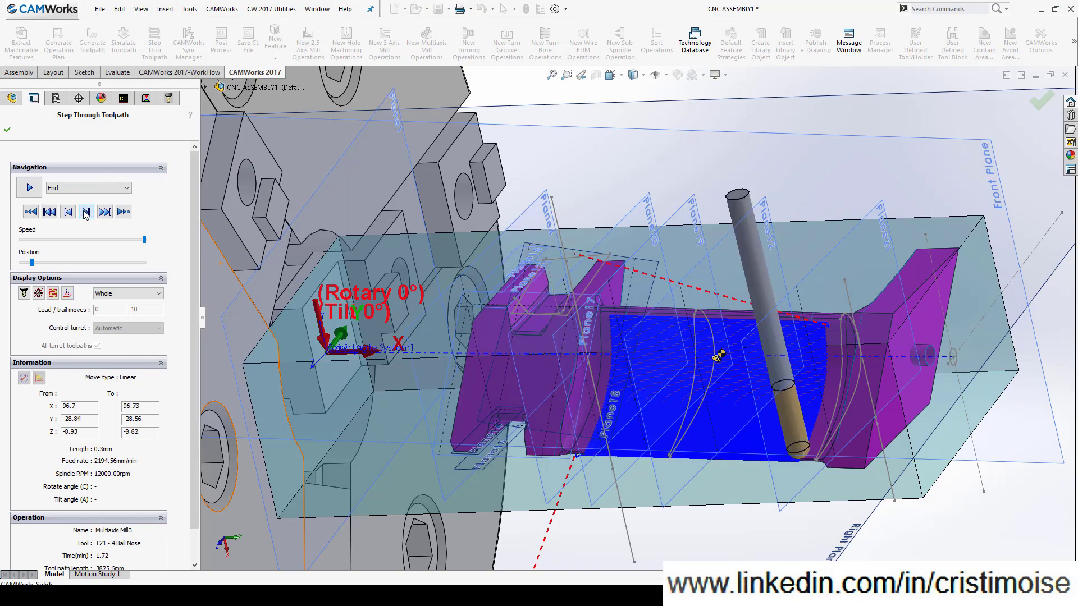
{"action": "middle_click_drag", "start_coordinate": [460, 333], "coordinate": [426, 358]}
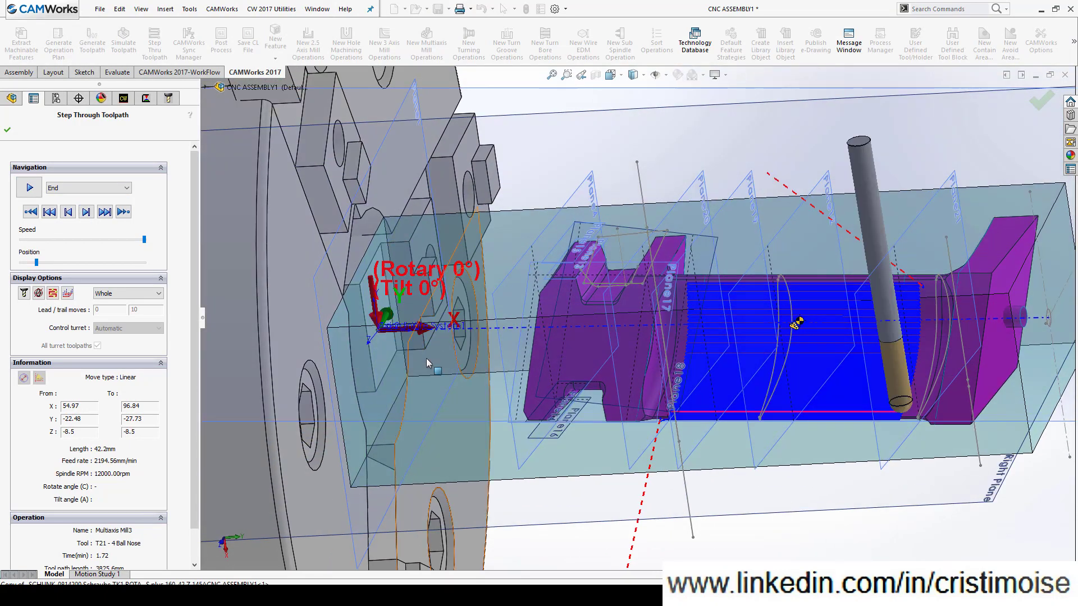
{"action": "scroll", "coordinate": [426, 358], "scroll_direction": "up", "scroll_amount": 3}
{"action": "left_click", "coordinate": [4, 132]}
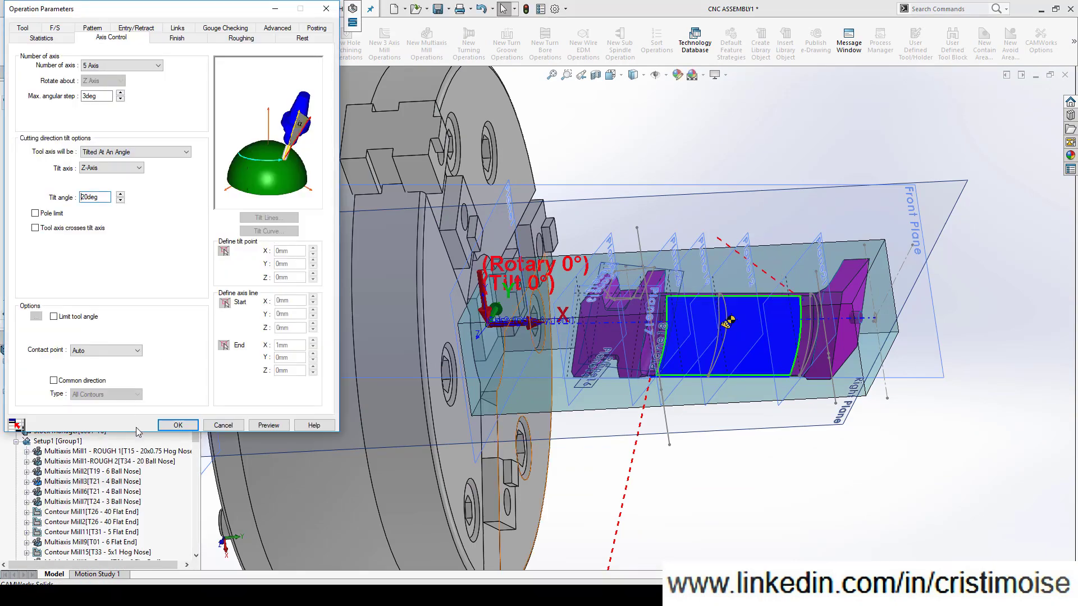
{"action": "left_click", "coordinate": [176, 427]}
Examine the blade in its stock and chuck from several sides, along the airfoil and at the root.
{"action": "scroll", "coordinate": [676, 325], "scroll_direction": "down", "scroll_amount": 3}
{"action": "middle_click_drag", "start_coordinate": [627, 318], "coordinate": [640, 440]}
{"action": "scroll", "coordinate": [597, 400], "scroll_direction": "up", "scroll_amount": 6}
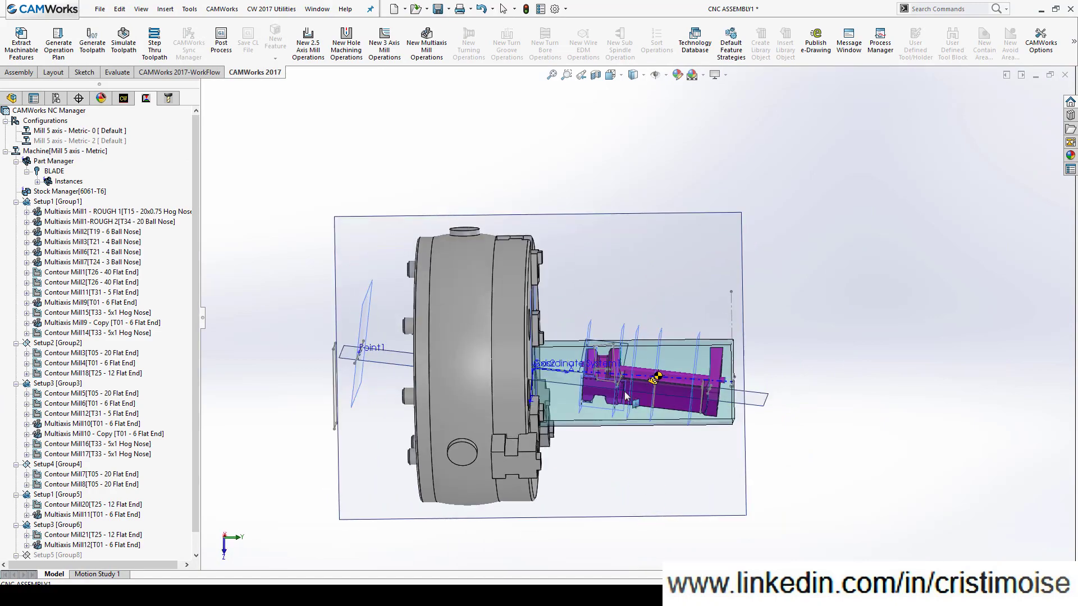
{"action": "scroll", "coordinate": [620, 406], "scroll_direction": "down", "scroll_amount": 6}
{"action": "middle_click_drag", "start_coordinate": [617, 375], "coordinate": [708, 306]}
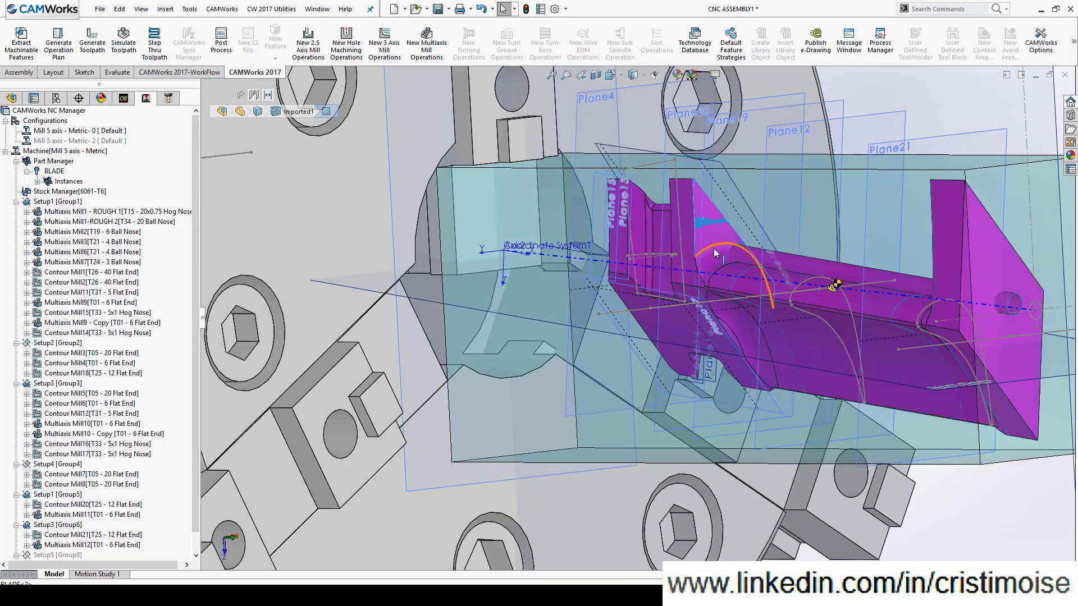
{"action": "middle_click_drag", "start_coordinate": [722, 247], "coordinate": [761, 275]}
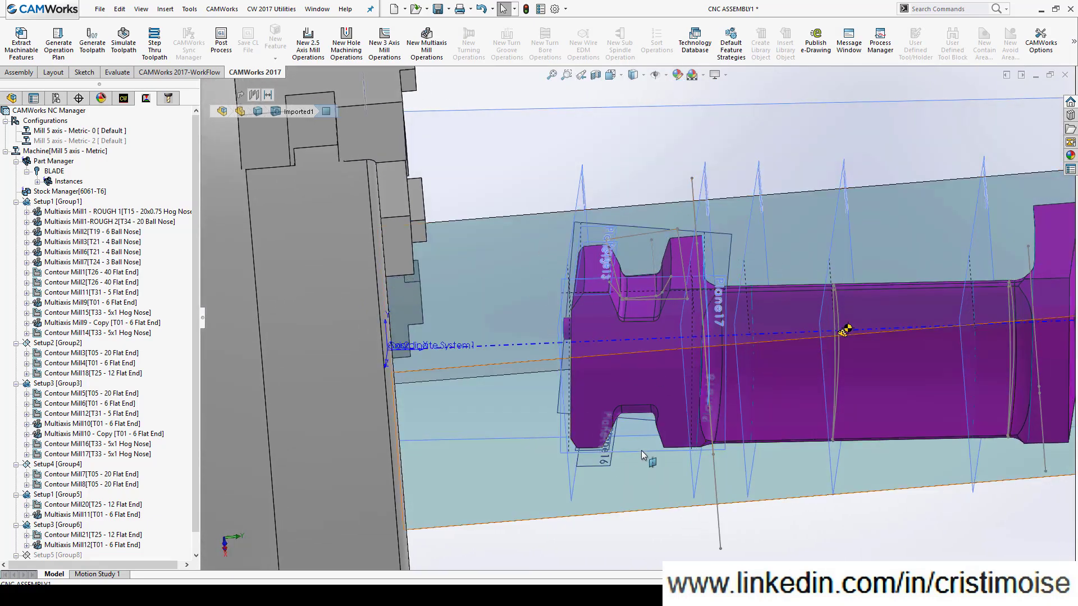
{"action": "scroll", "coordinate": [616, 464], "scroll_direction": "up", "scroll_amount": 4}
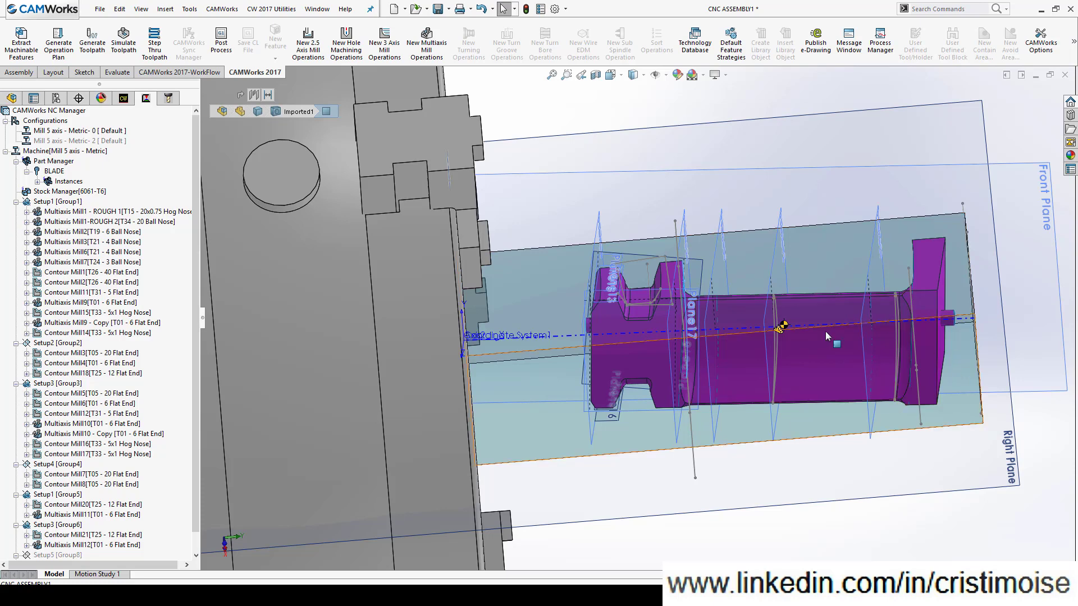
{"action": "scroll", "coordinate": [666, 326], "scroll_direction": "down", "scroll_amount": 5}
Highlight the upper face of the root shoulder next to the airfoil and the matching face on the tip platform.
{"action": "left_click", "coordinate": [817, 422]}
{"action": "left_click", "coordinate": [657, 234]}
{"action": "scroll", "coordinate": [698, 324], "scroll_direction": "up", "scroll_amount": 5}
{"action": "middle_click_drag", "start_coordinate": [697, 268], "coordinate": [969, 254]}
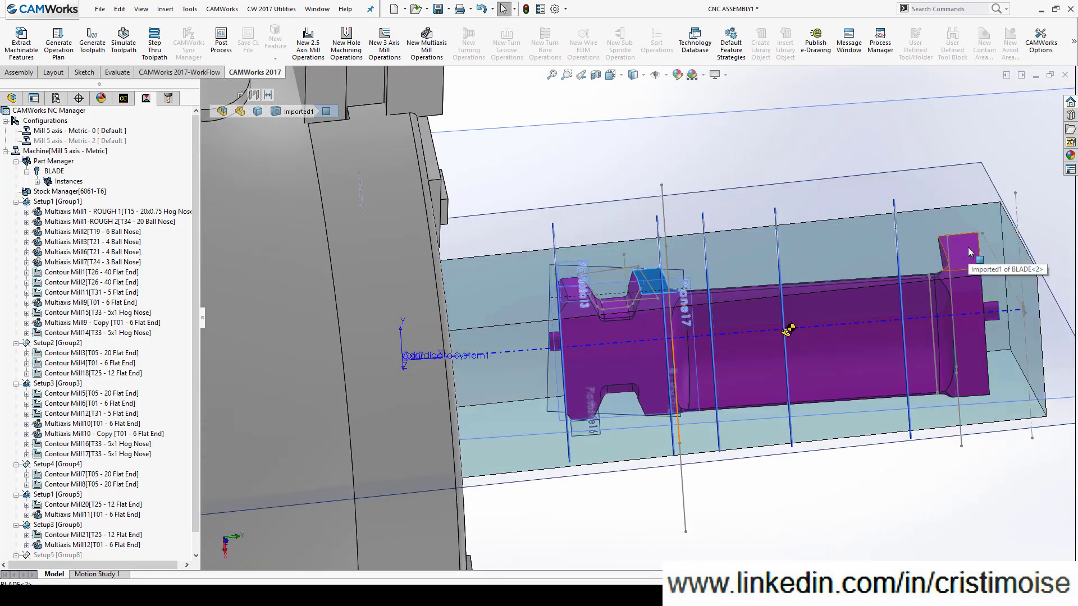
{"action": "left_click", "coordinate": [971, 253]}
Highlight the outer end face of the tip platform and the end face of the blade root.
{"action": "middle_click_drag", "start_coordinate": [971, 253], "coordinate": [844, 340]}
{"action": "middle_click_drag", "start_coordinate": [933, 368], "coordinate": [936, 376]}
{"action": "scroll", "coordinate": [1003, 298], "scroll_direction": "down", "scroll_amount": 3}
{"action": "left_click", "coordinate": [1006, 263]}
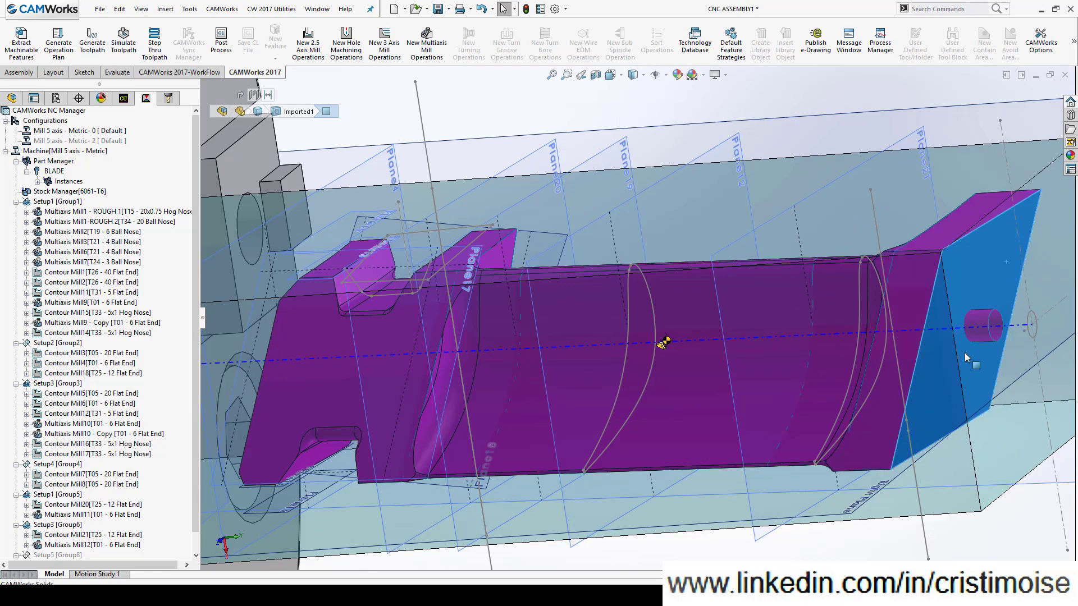
{"action": "scroll", "coordinate": [638, 325], "scroll_direction": "up", "scroll_amount": 3}
{"action": "scroll", "coordinate": [581, 323], "scroll_direction": "down", "scroll_amount": 10}
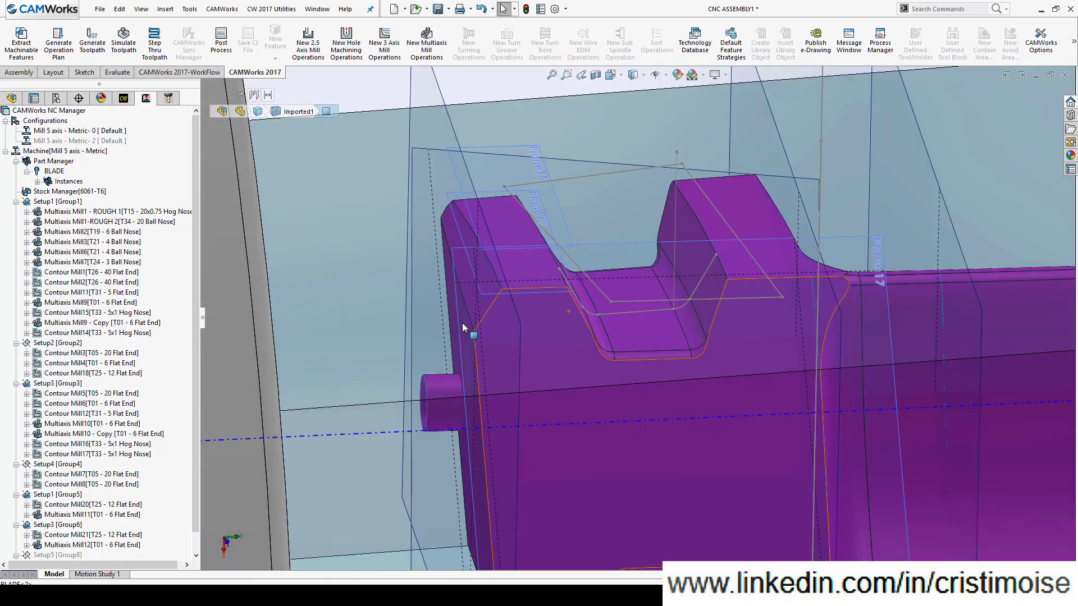
{"action": "left_click", "coordinate": [463, 325]}
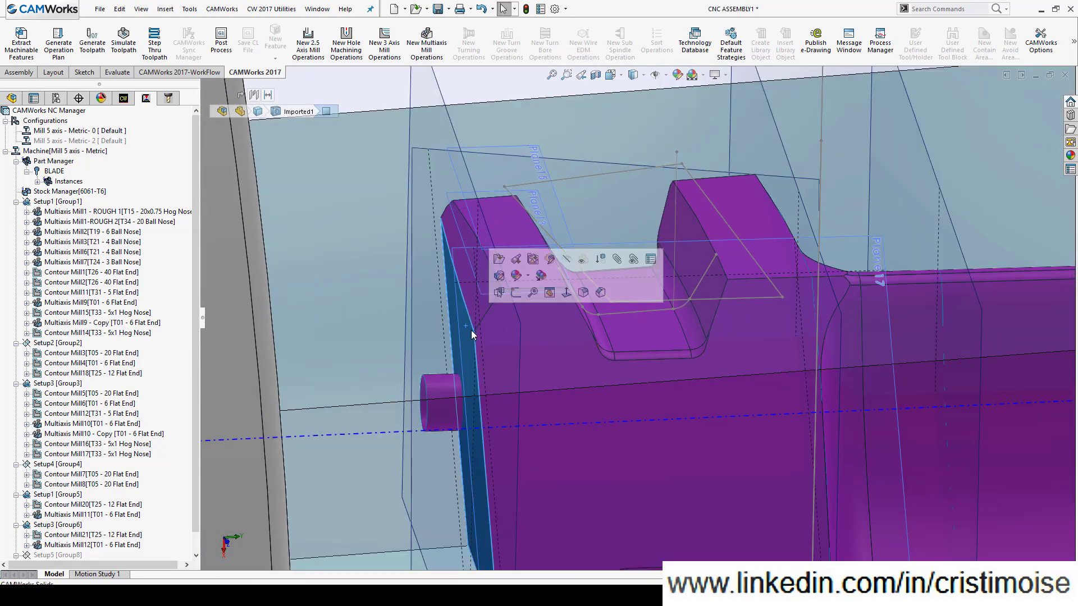
{"action": "scroll", "coordinate": [527, 361], "scroll_direction": "up", "scroll_amount": 4}
{"action": "scroll", "coordinate": [527, 361], "scroll_direction": "up", "scroll_amount": 2}
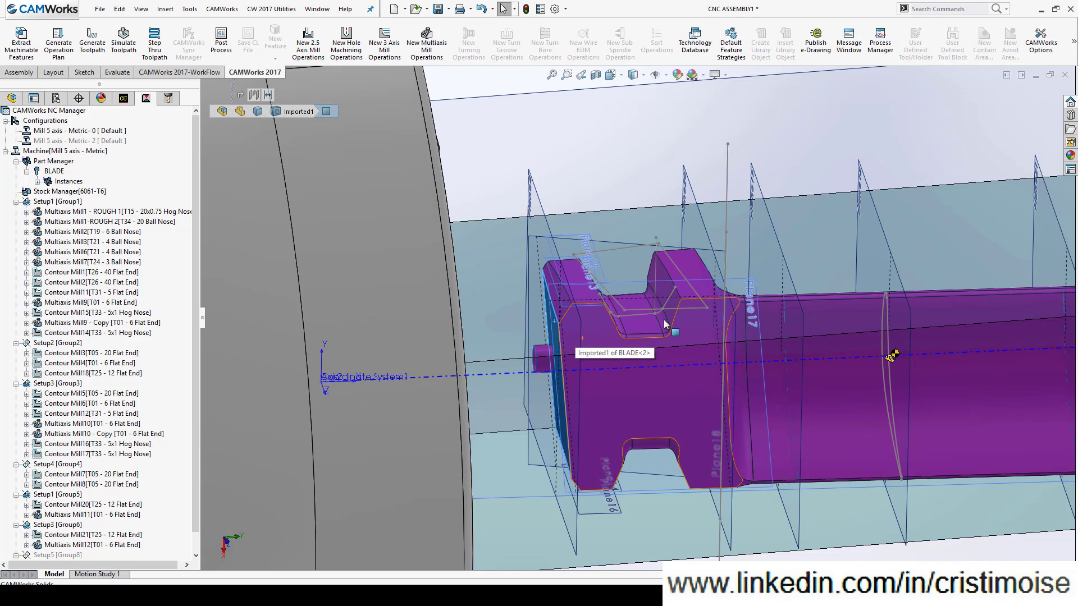
{"action": "scroll", "coordinate": [658, 353], "scroll_direction": "up", "scroll_amount": 5}
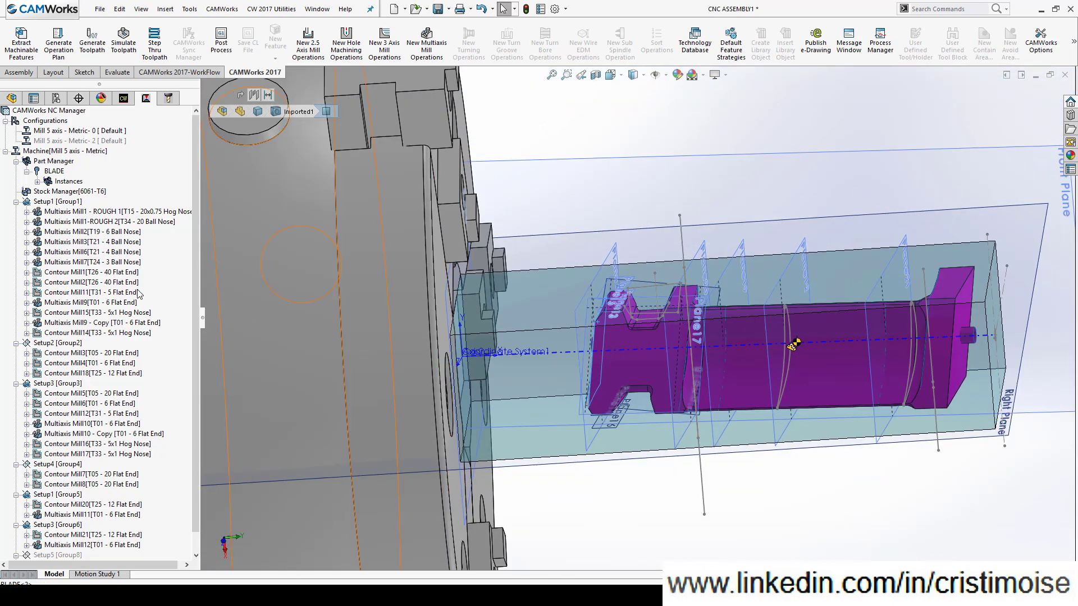
Preview the toolpaths around the blade's root fillet and select the Multiaxis Mill6 operation.
{"action": "mouse_move", "coordinate": [92, 263]}
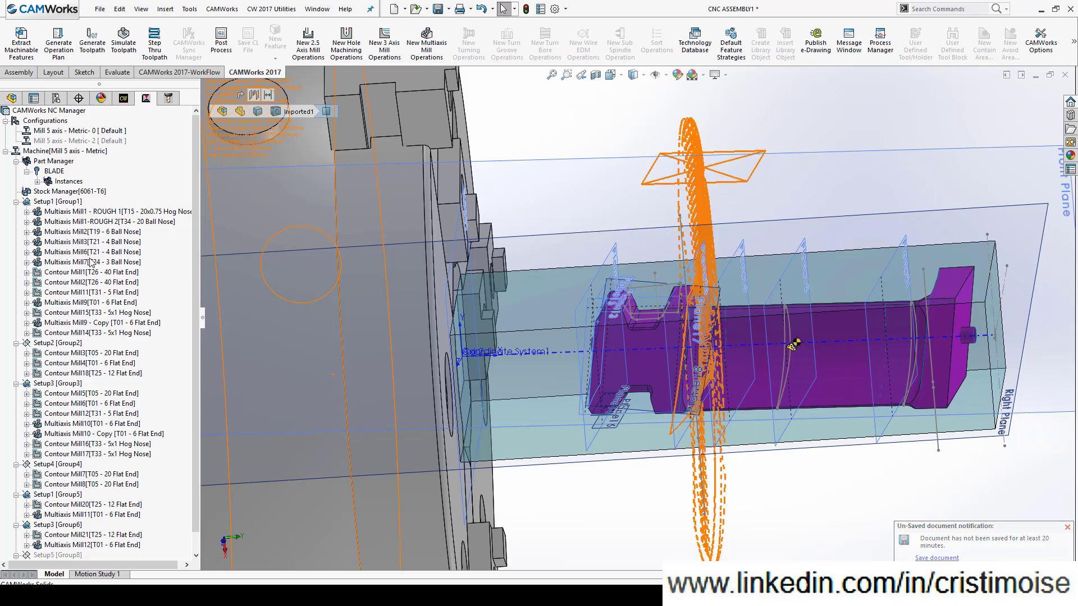
{"action": "scroll", "coordinate": [719, 406], "scroll_direction": "down", "scroll_amount": 2}
{"action": "scroll", "coordinate": [719, 405], "scroll_direction": "down", "scroll_amount": 1}
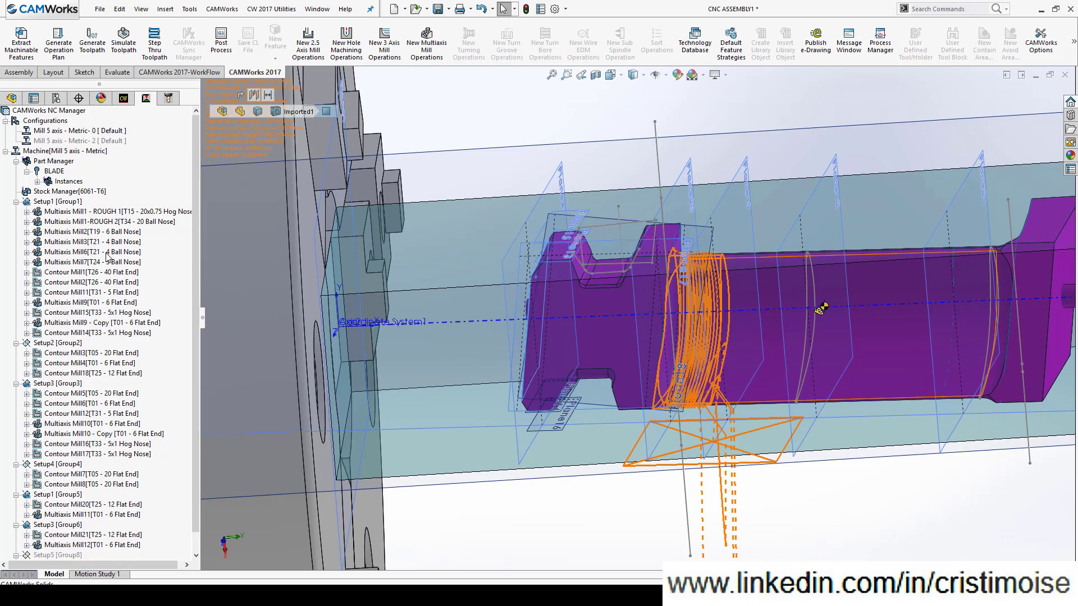
{"action": "left_click", "coordinate": [109, 253], "text": "shift"}
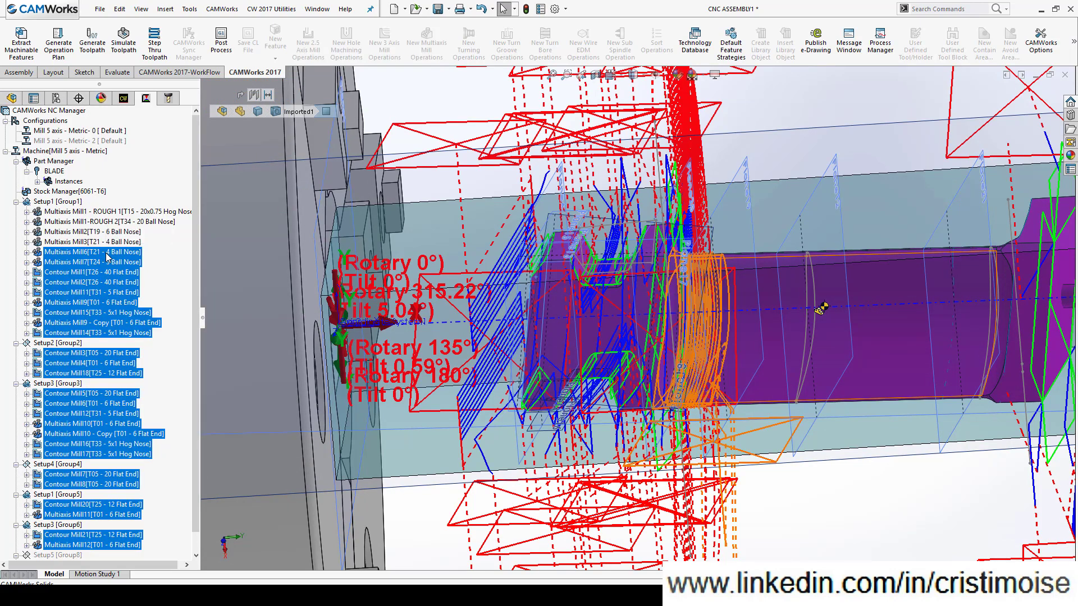
{"action": "left_click", "coordinate": [105, 254]}
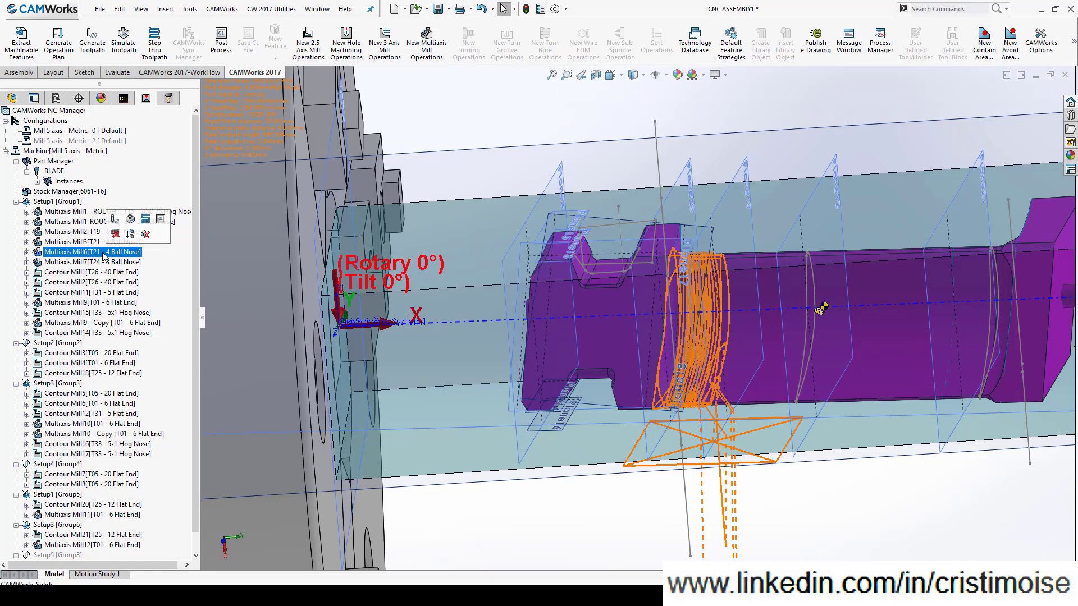
Simulate the Multiaxis Mill6 toolpath with the WIP computed from all preceding operations at Coarse quality.
{"action": "left_click", "coordinate": [130, 219]}
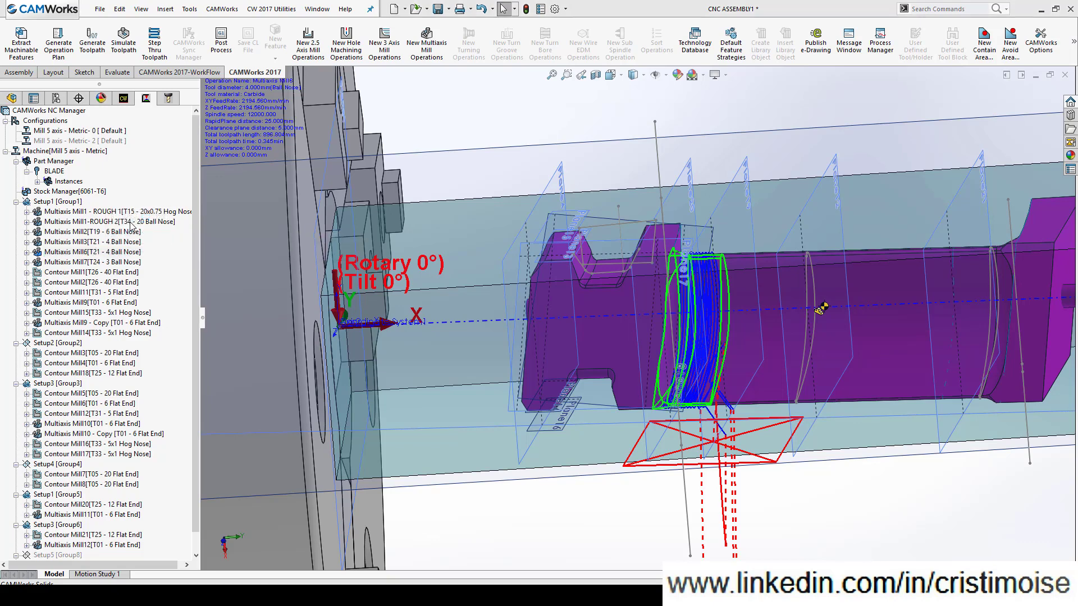
{"action": "left_click_drag", "start_coordinate": [26, 14], "coordinate": [442, 183]}
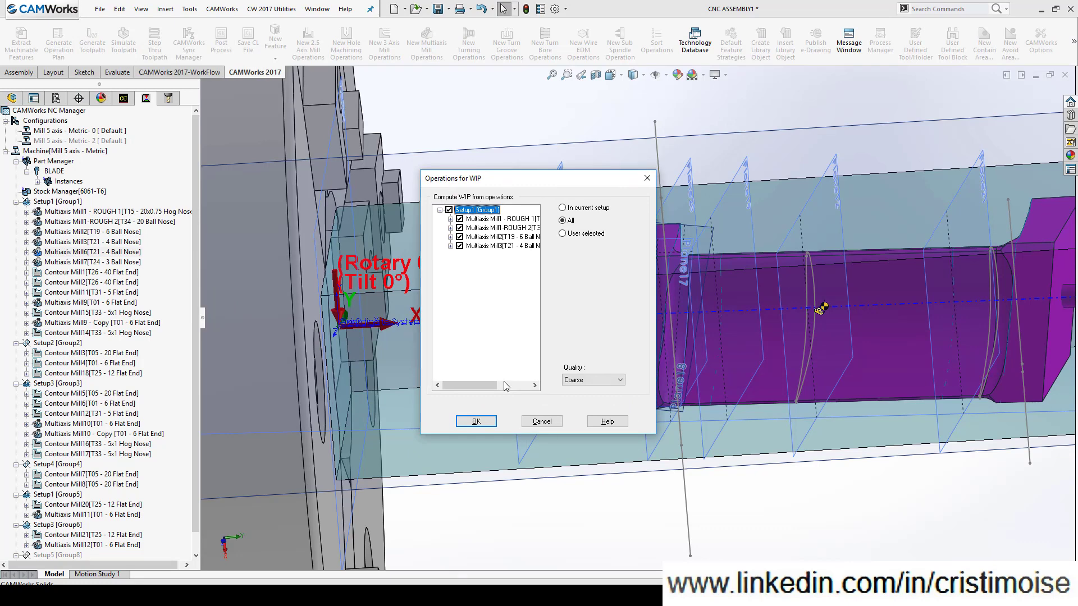
{"action": "left_click", "coordinate": [475, 421]}
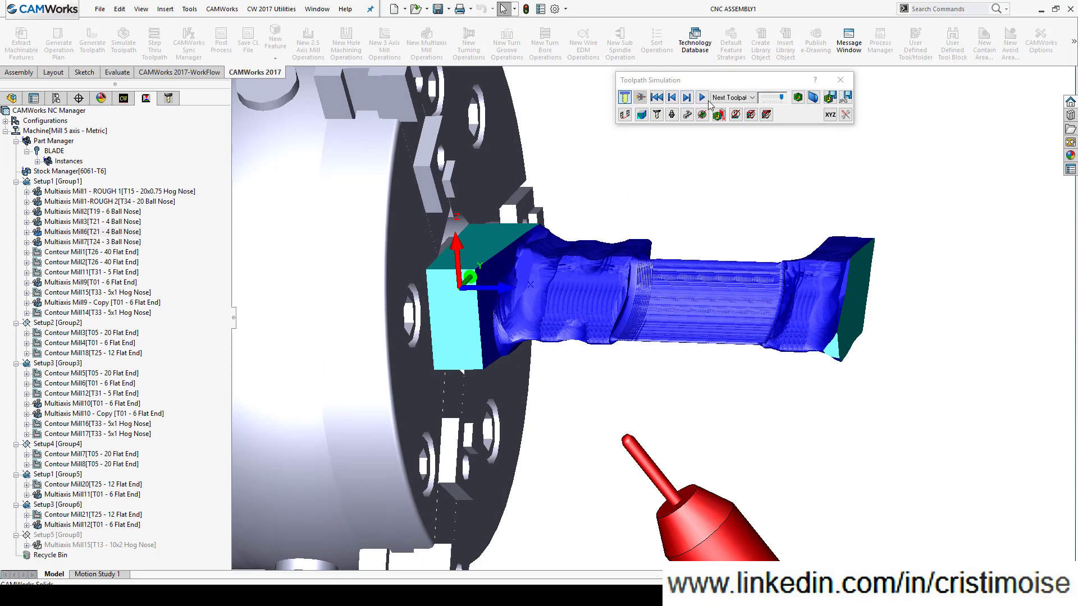
{"action": "left_click", "coordinate": [702, 98]}
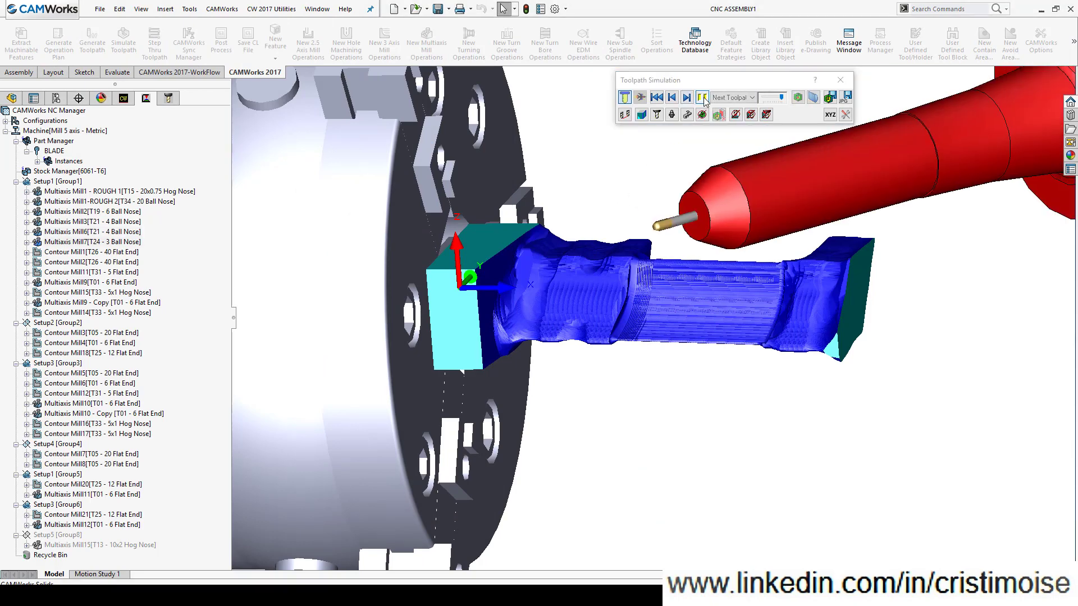
Examine the machined fillet between root and airfoil in the running simulation and close the simulation.
{"action": "middle_click_drag", "start_coordinate": [678, 137], "coordinate": [675, 377]}
{"action": "scroll", "coordinate": [669, 297], "scroll_direction": "down", "scroll_amount": 2}
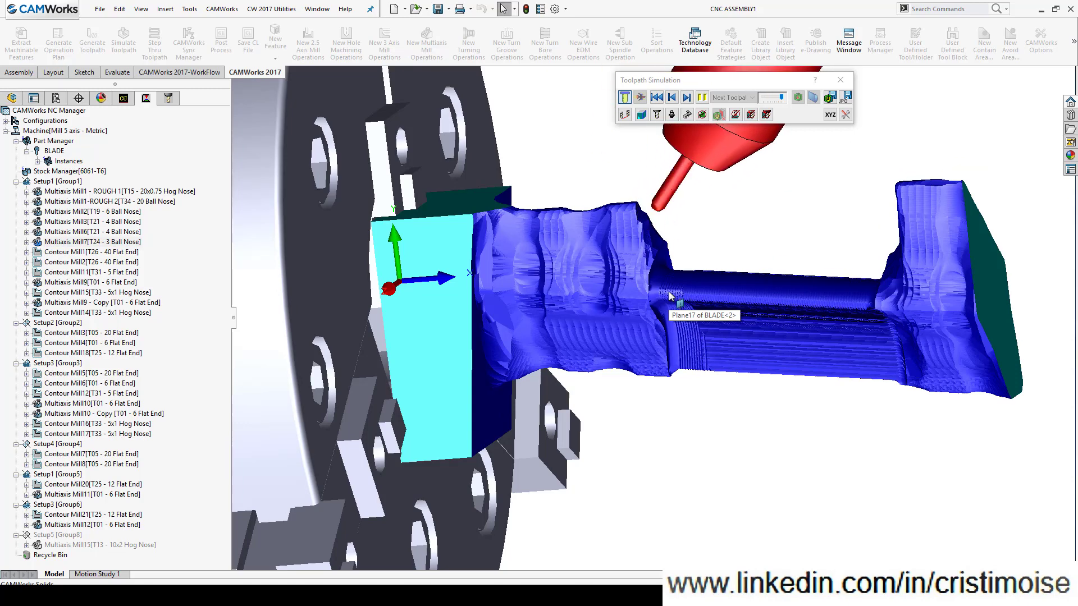
{"action": "scroll", "coordinate": [604, 281], "scroll_direction": "up", "scroll_amount": 5}
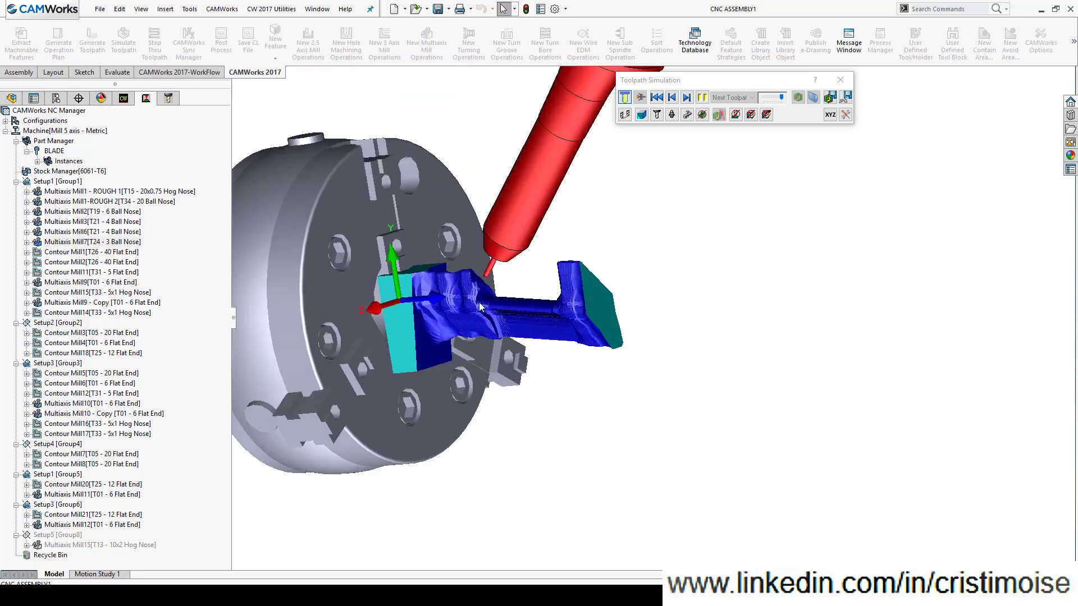
{"action": "scroll", "coordinate": [482, 307], "scroll_direction": "down", "scroll_amount": 5}
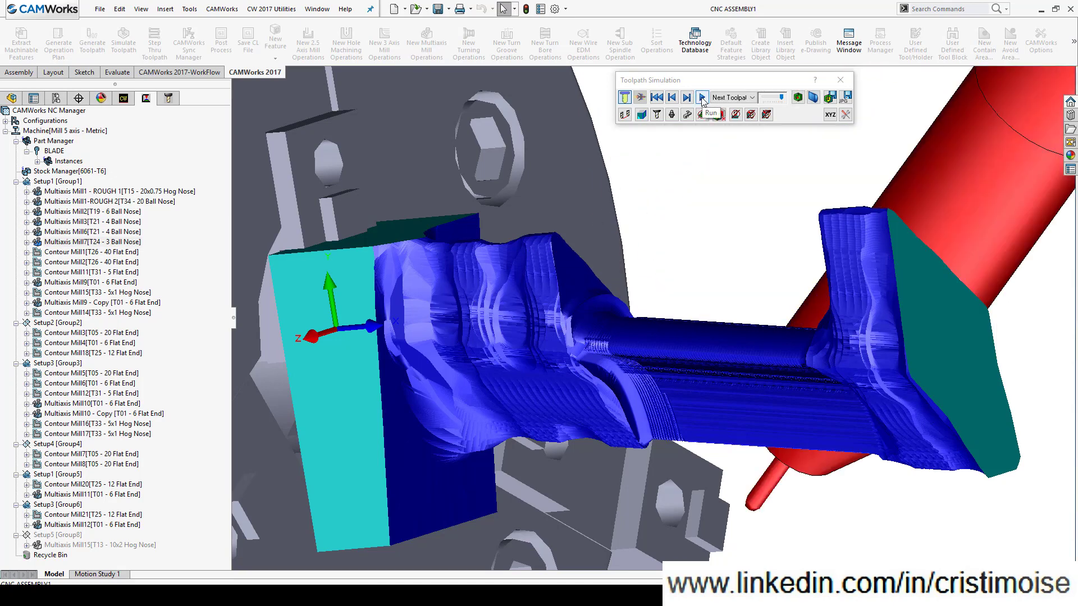
{"action": "left_click", "coordinate": [840, 80]}
Display the Multiaxis Mill6 toolpath and inspect it around the fillet next to the blade root.
{"action": "scroll", "coordinate": [441, 307], "scroll_direction": "up", "scroll_amount": 1}
{"action": "middle_click_drag", "start_coordinate": [546, 288], "coordinate": [516, 89]}
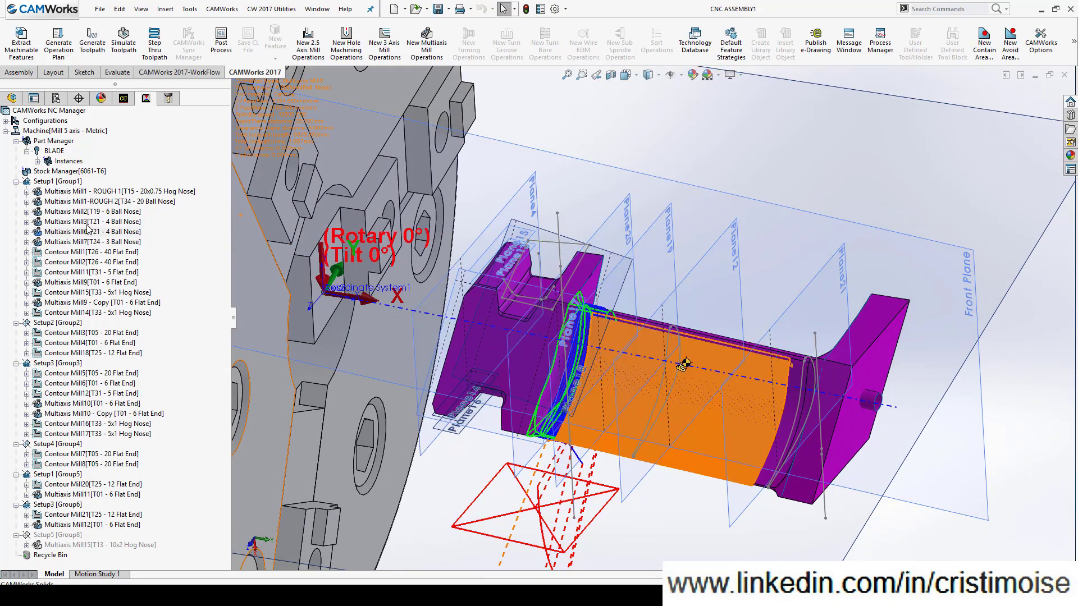
{"action": "left_click", "coordinate": [90, 232]}
{"action": "left_click", "coordinate": [90, 232]}
{"action": "scroll", "coordinate": [534, 379], "scroll_direction": "down", "scroll_amount": 2}
{"action": "middle_click_drag", "start_coordinate": [629, 322], "coordinate": [623, 255]}
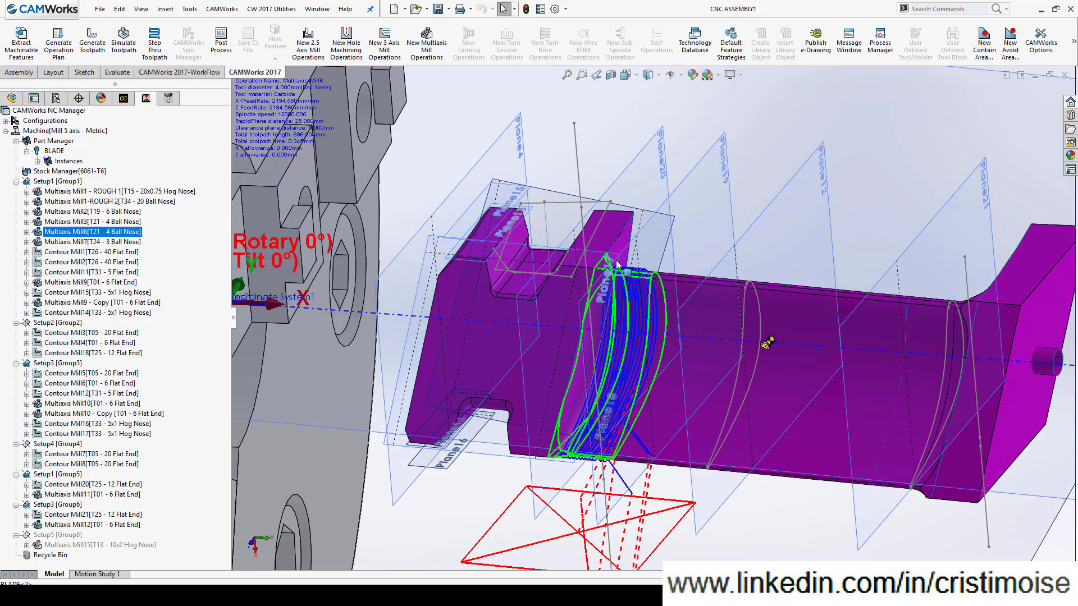
{"action": "key", "text": "Down"}
{"action": "middle_click_drag", "start_coordinate": [470, 266], "coordinate": [478, 424]}
Review the Multiaxis Mill6 pattern settings, including the Offset From Surface pattern and Spiral direction.
{"action": "left_click", "coordinate": [108, 234]}
{"action": "double_click", "coordinate": [109, 232]}
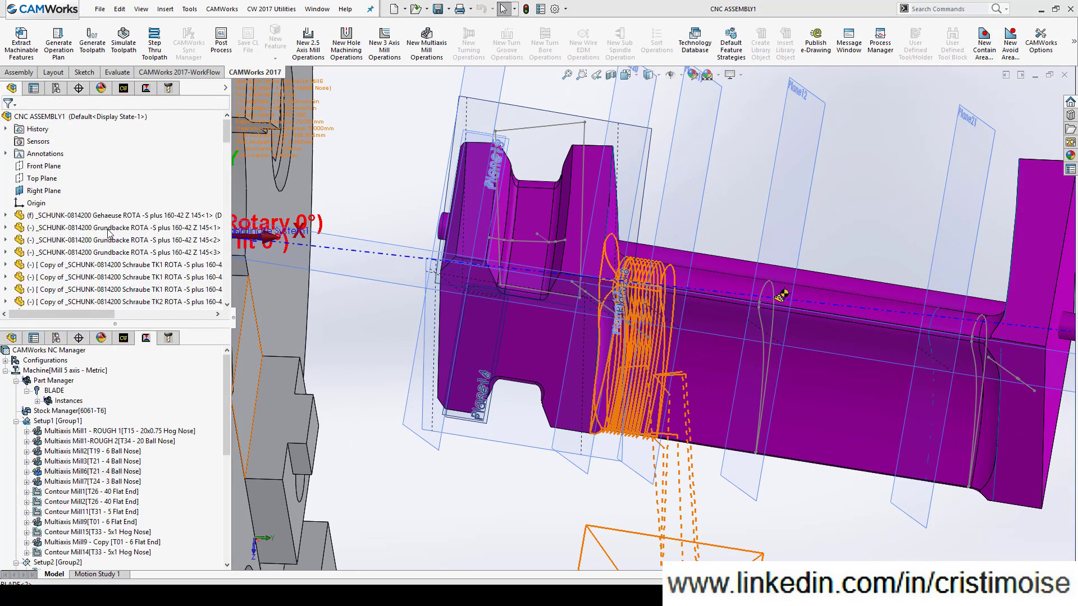
{"action": "left_click", "coordinate": [173, 353]}
{"action": "left_click", "coordinate": [90, 38]}
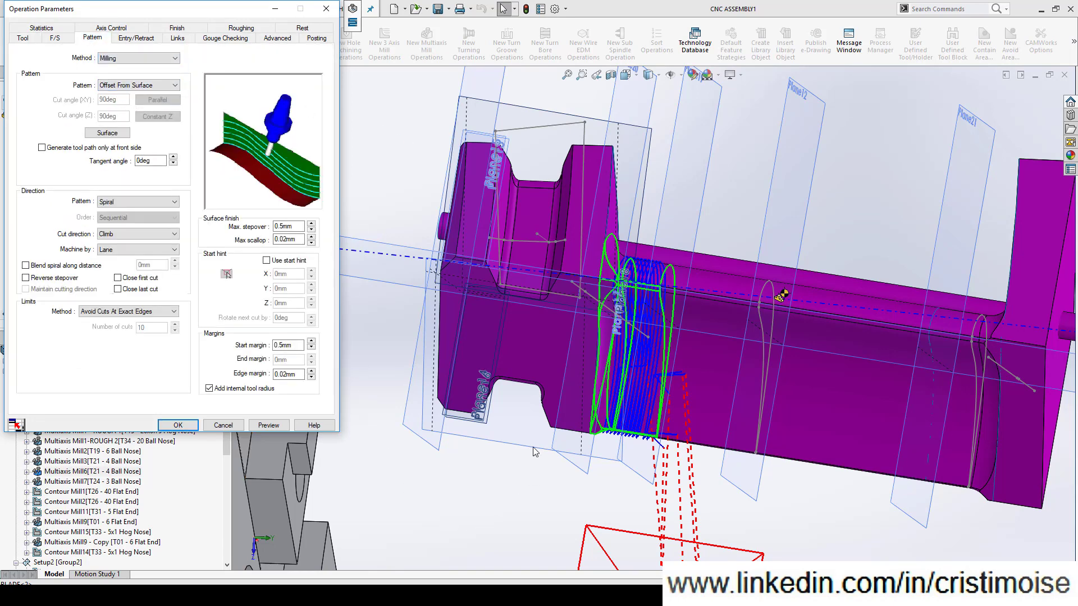
{"action": "middle_click_drag", "start_coordinate": [484, 506], "coordinate": [491, 423]}
{"action": "scroll", "coordinate": [491, 423], "scroll_direction": "up", "scroll_amount": 3}
{"action": "scroll", "coordinate": [427, 343], "scroll_direction": "down", "scroll_amount": 1}
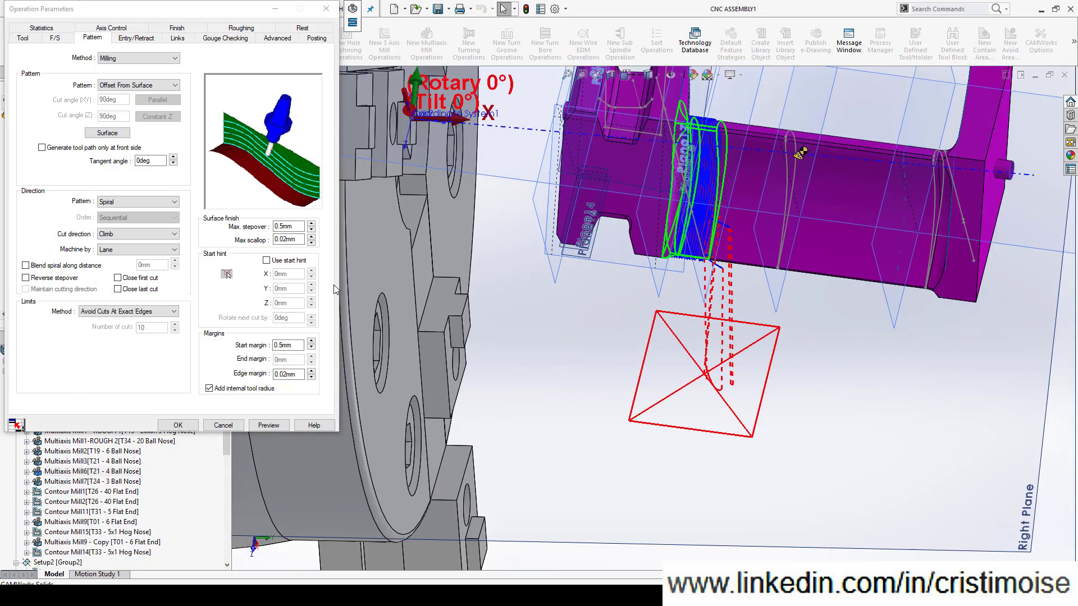
View Multi Surface Feature15, the edge surface used by the Multiaxis Mill6 pattern, on the blade model.
{"action": "left_click", "coordinate": [124, 136]}
{"action": "left_click", "coordinate": [302, 238]}
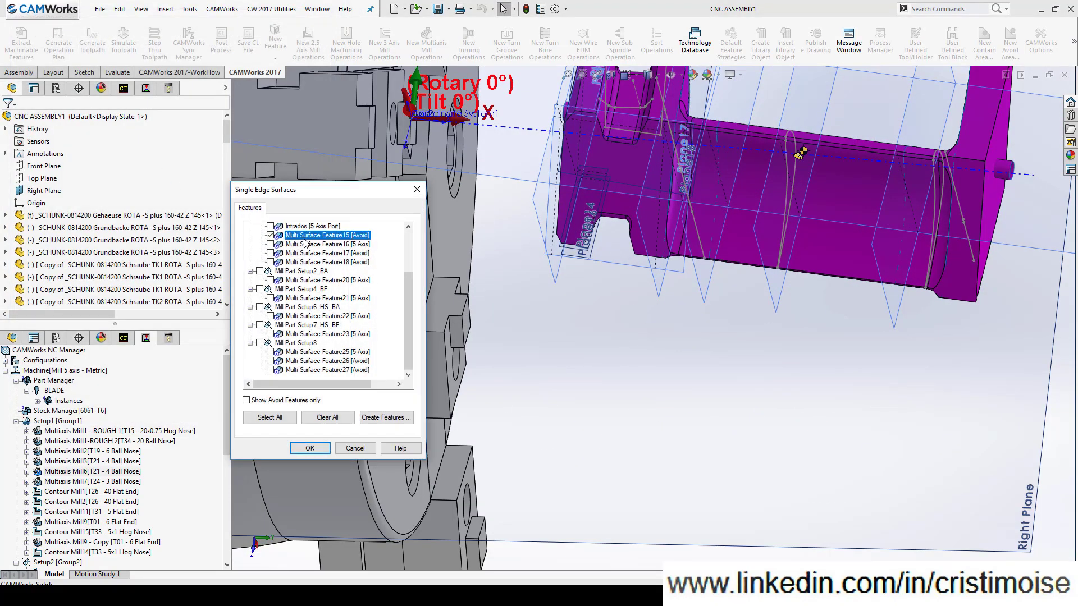
{"action": "scroll", "coordinate": [615, 329], "scroll_direction": "up", "scroll_amount": 3}
{"action": "scroll", "coordinate": [643, 300], "scroll_direction": "down", "scroll_amount": 6}
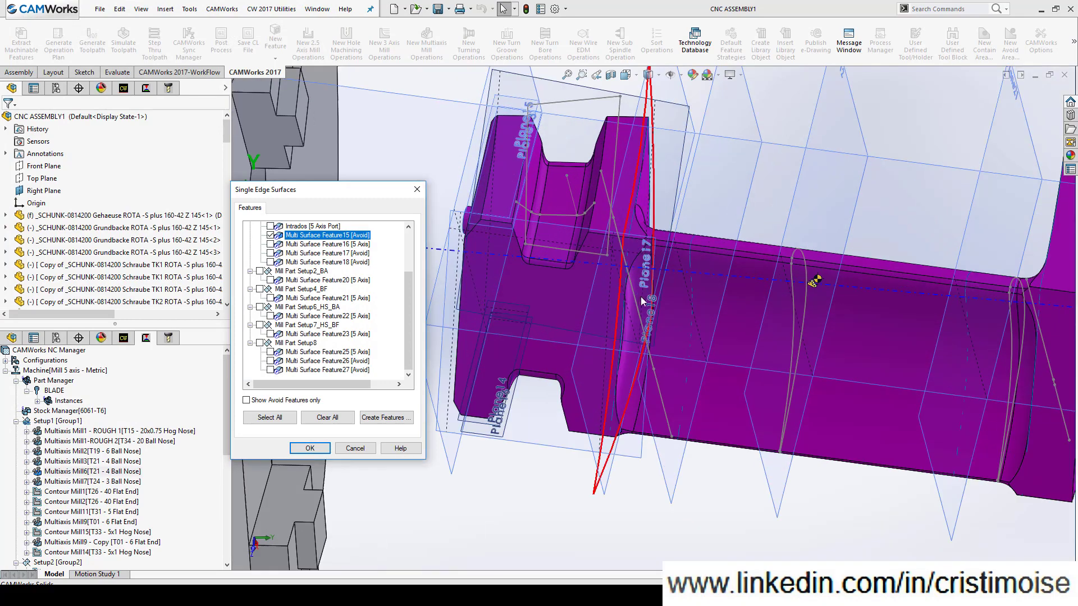
{"action": "middle_click_drag", "start_coordinate": [642, 301], "coordinate": [612, 274]}
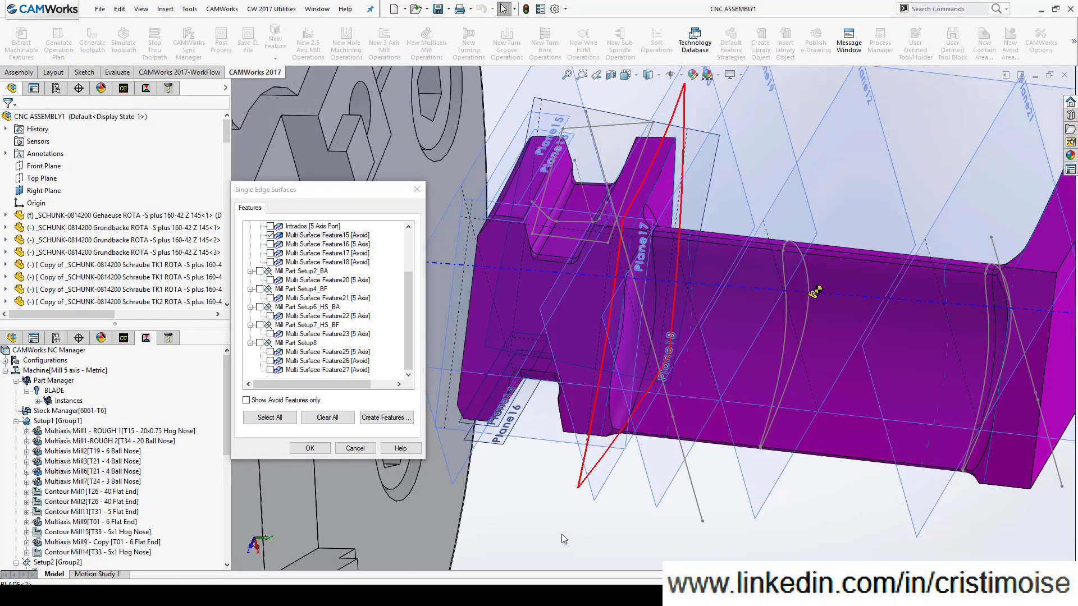
{"action": "middle_click_drag", "start_coordinate": [546, 513], "coordinate": [542, 515]}
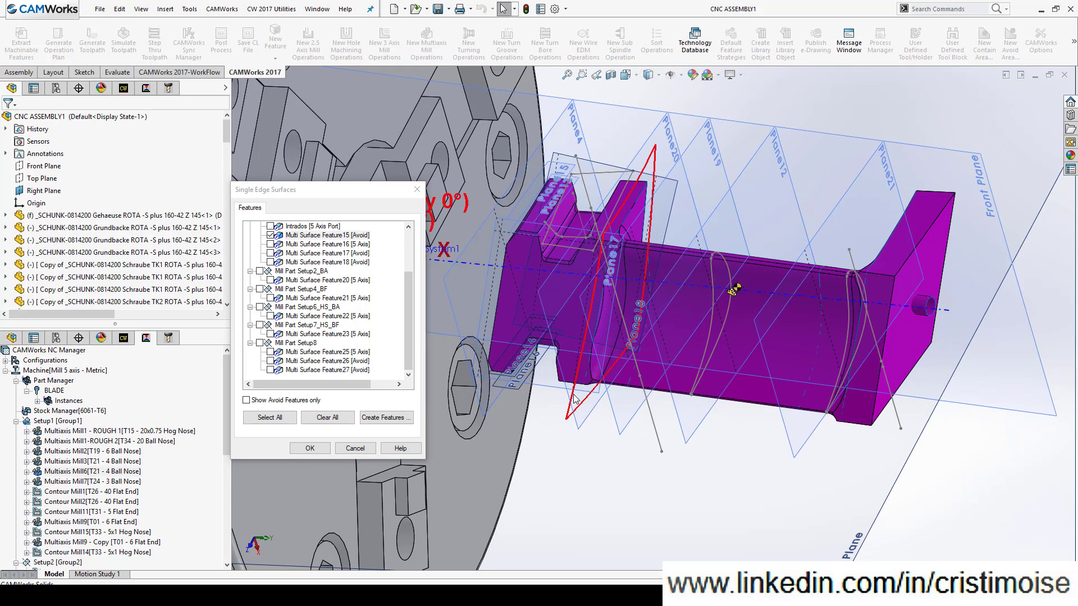
Close the Multiaxis Mill6 surface selection and parameters without changes and inspect the Multiaxis Mill7 toolpath around the blade root.
{"action": "left_click", "coordinate": [354, 448]}
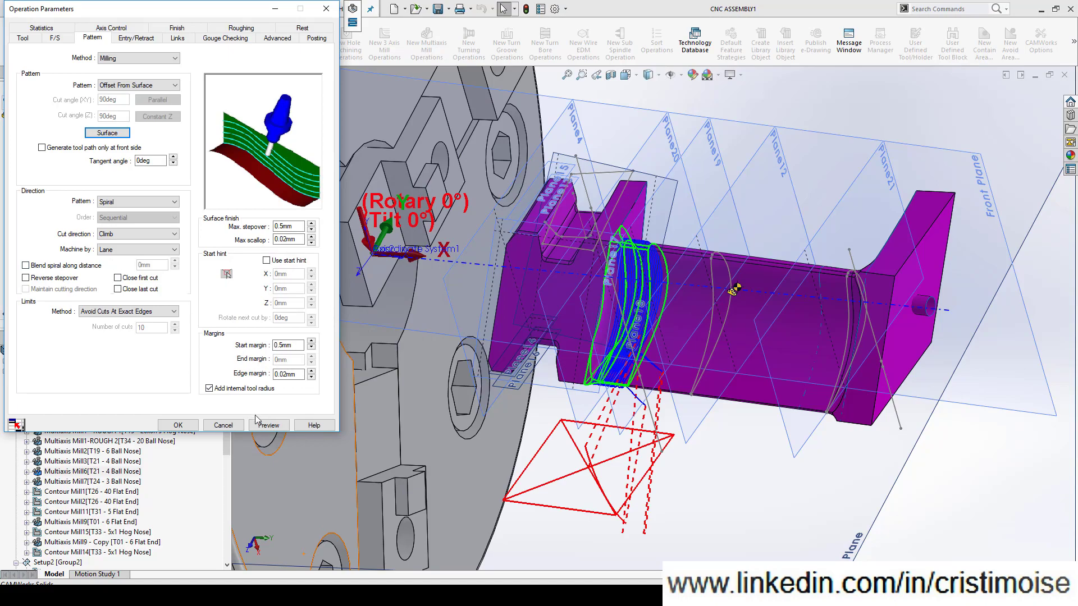
{"action": "left_click", "coordinate": [228, 428]}
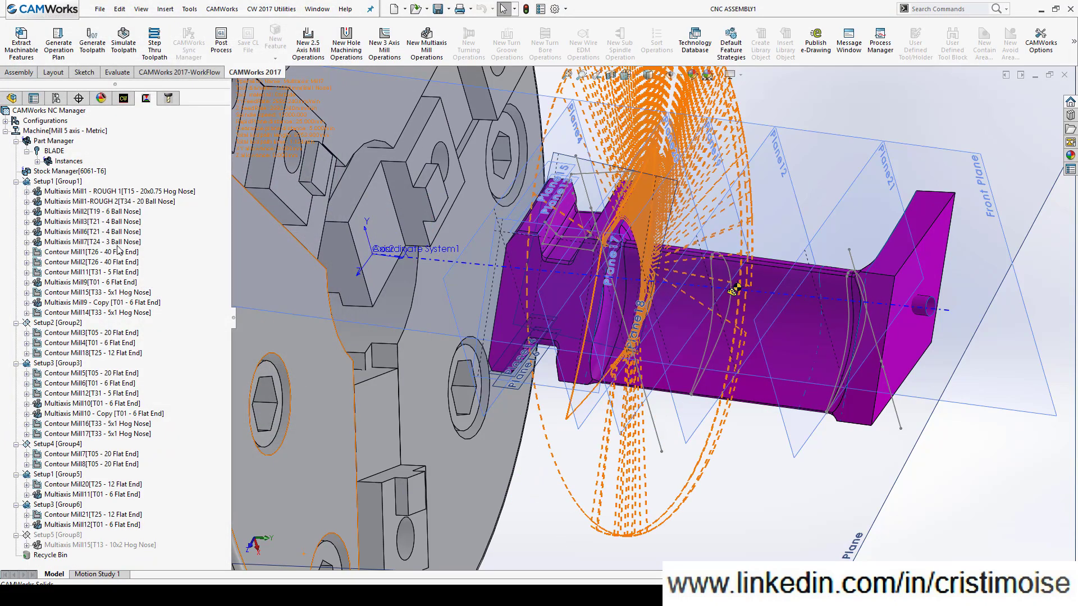
{"action": "middle_click_drag", "start_coordinate": [550, 415], "coordinate": [540, 449]}
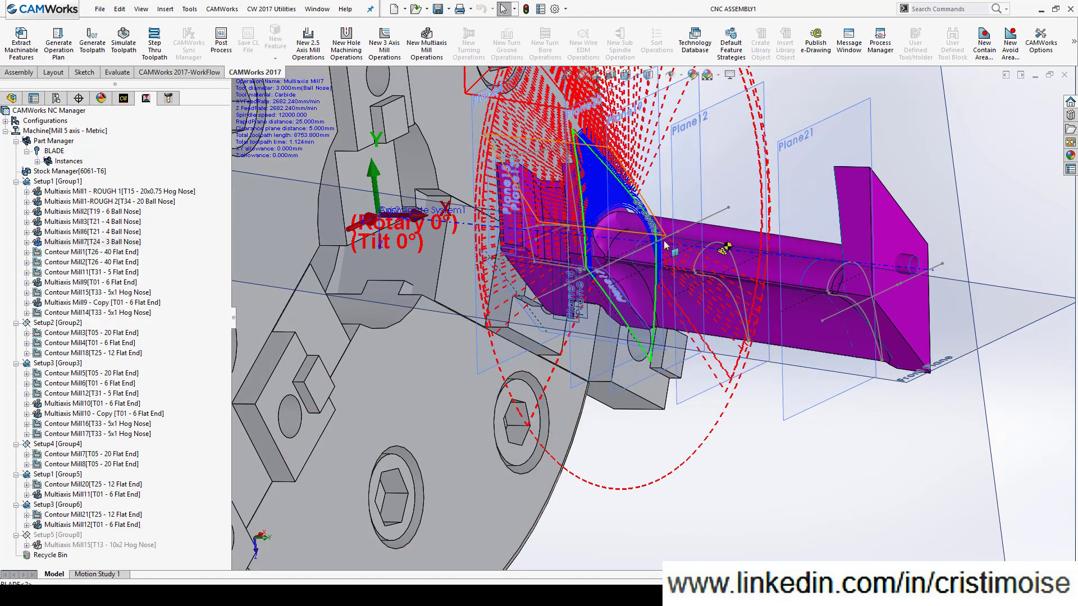
{"action": "scroll", "coordinate": [651, 236], "scroll_direction": "down", "scroll_amount": 5}
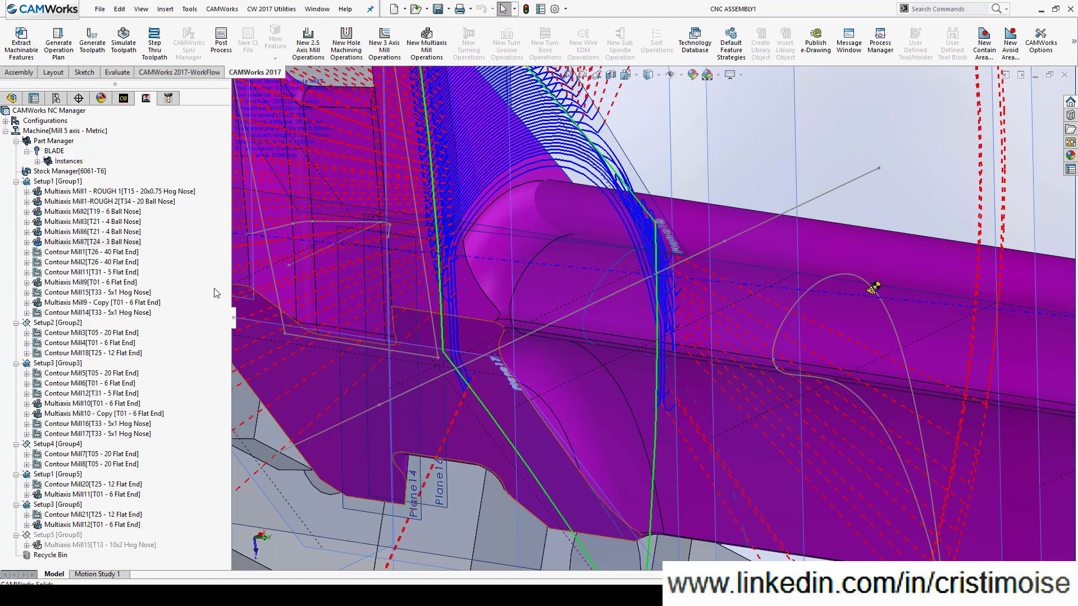
Open the Multiaxis Mill7 parameters and review its tool definition and the available patterns, keeping Offset From Curve.
{"action": "left_click", "coordinate": [122, 246]}
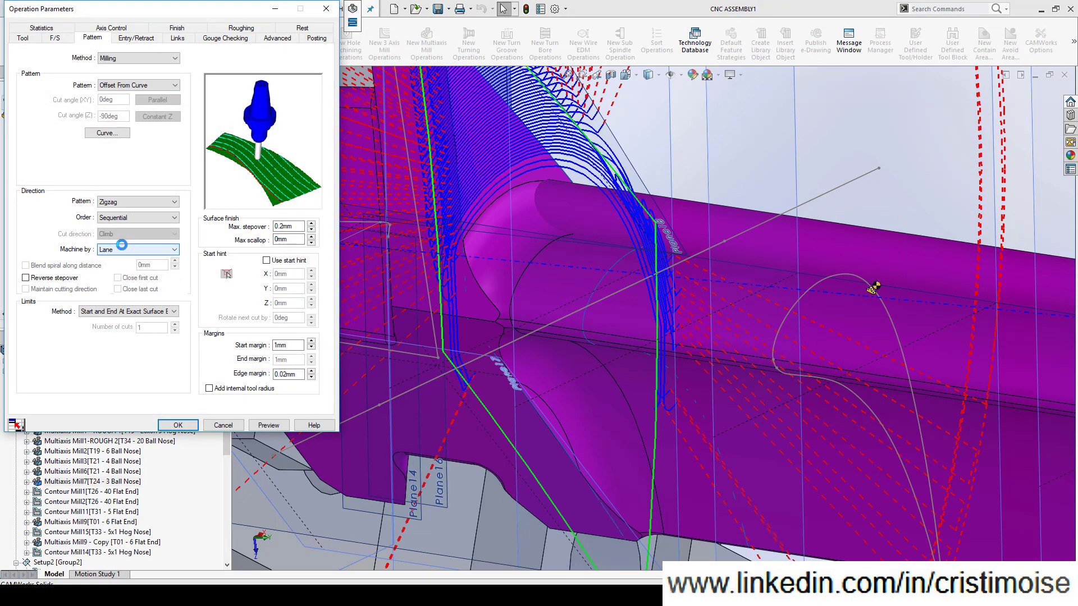
{"action": "left_click", "coordinate": [23, 38]}
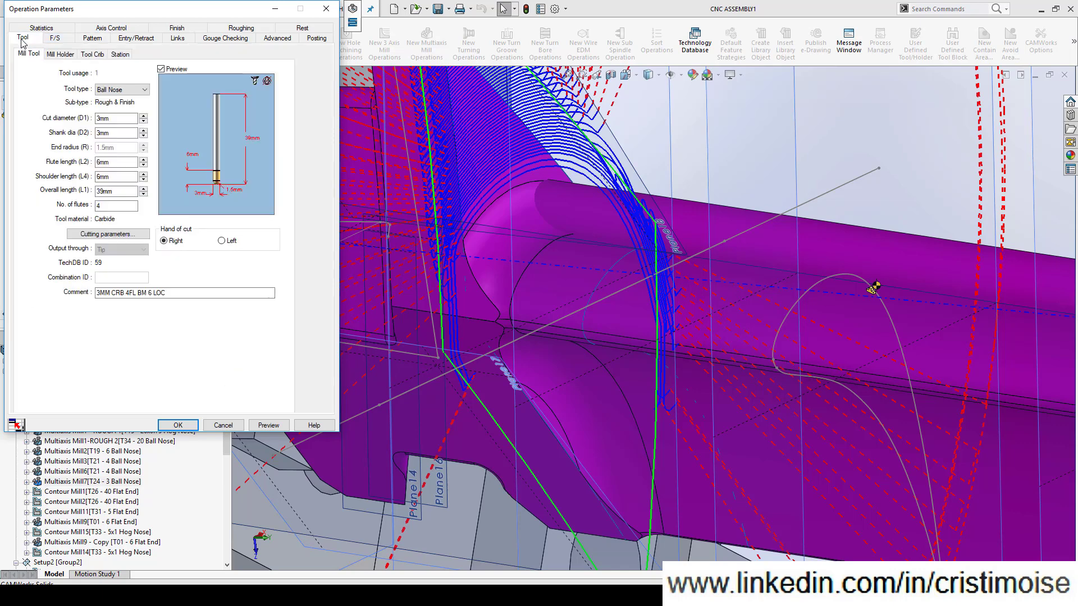
{"action": "left_click", "coordinate": [88, 39]}
{"action": "left_click", "coordinate": [116, 85]}
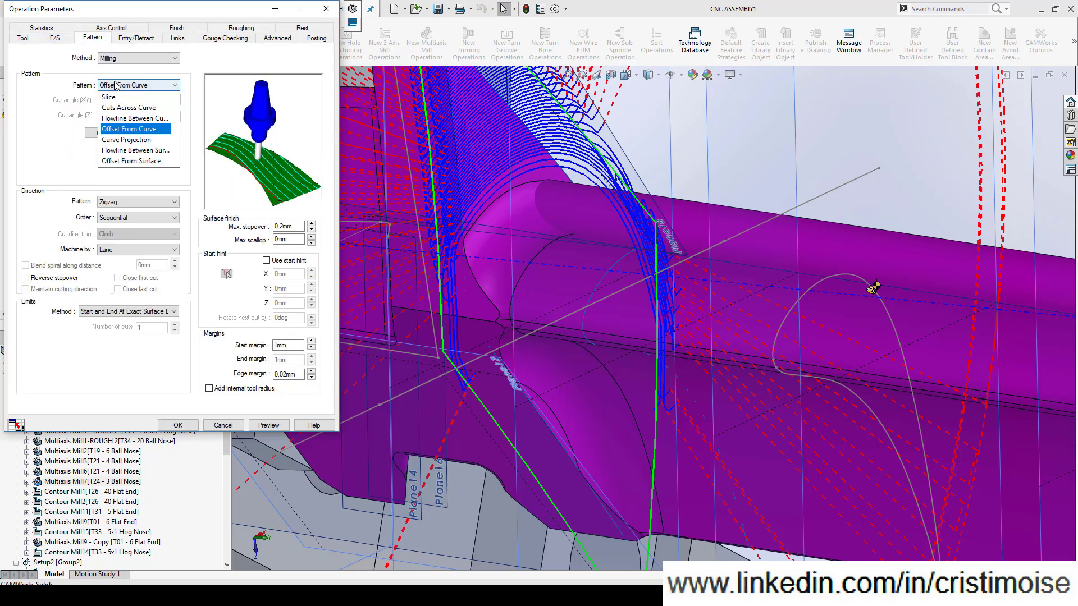
{"action": "left_click", "coordinate": [73, 139]}
View the edges that define the Multiaxis Mill7 offset curve on the blade root and close the curve definition.
{"action": "left_click", "coordinate": [111, 136]}
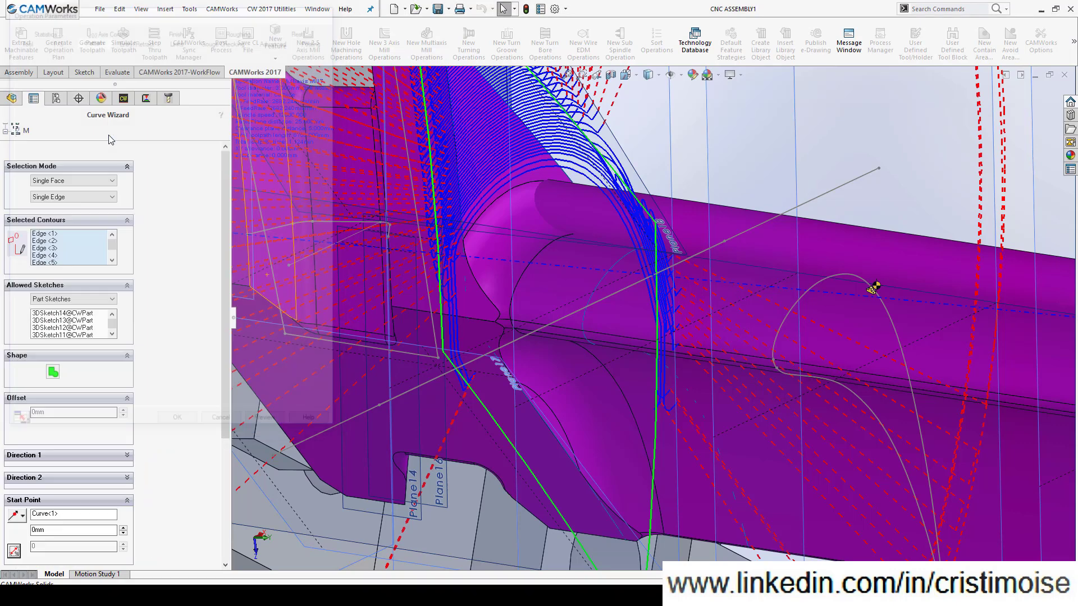
{"action": "scroll", "coordinate": [339, 292], "scroll_direction": "up", "scroll_amount": 2}
{"action": "mouse_move", "coordinate": [381, 299]}
{"action": "middle_mouse_down"}
{"action": "mouse_move", "coordinate": [413, 233]}
{"action": "mouse_move", "coordinate": [389, 289]}
{"action": "middle_mouse_up"}
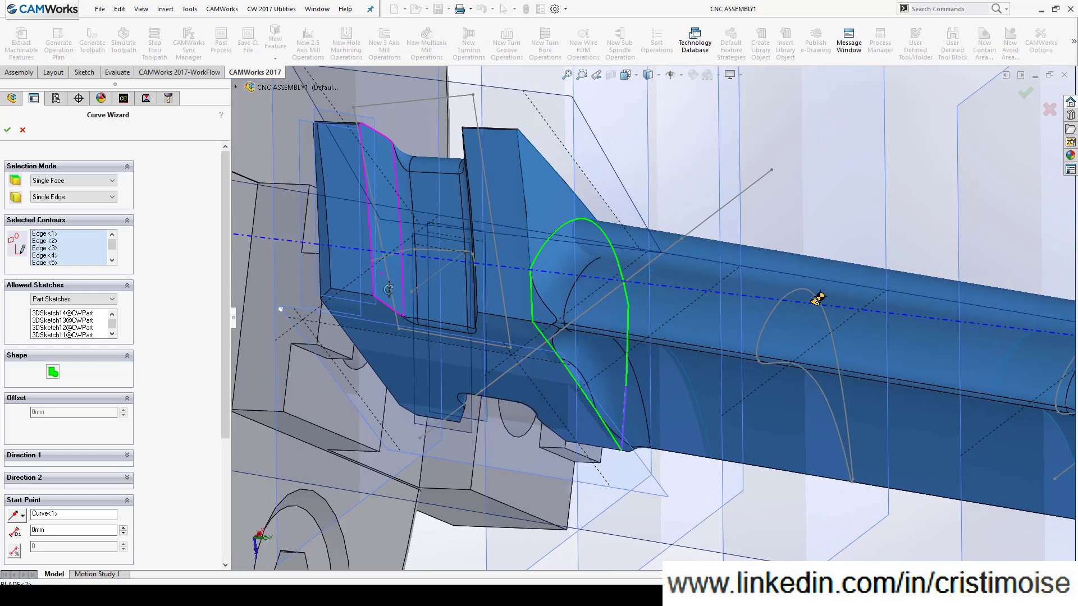
{"action": "left_click", "coordinate": [529, 196]}
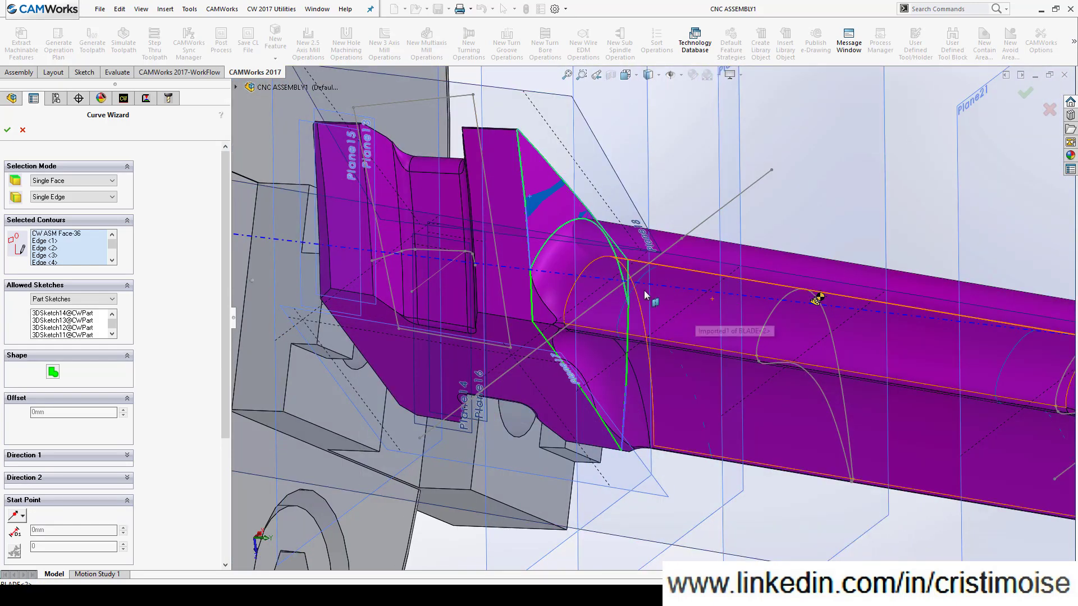
{"action": "scroll", "coordinate": [586, 335], "scroll_direction": "up", "scroll_amount": 3}
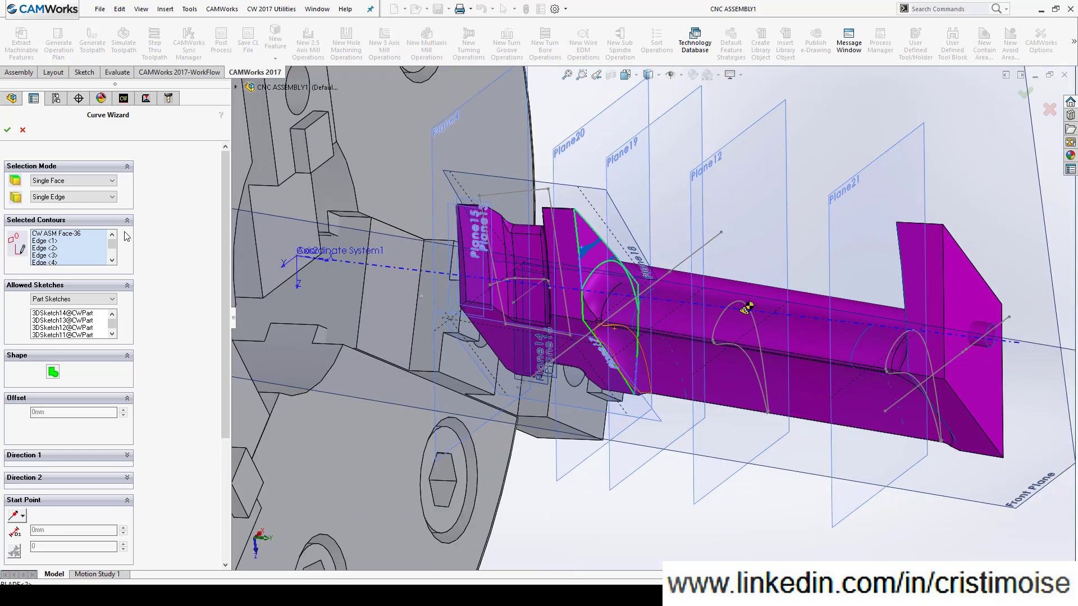
{"action": "left_click", "coordinate": [8, 129]}
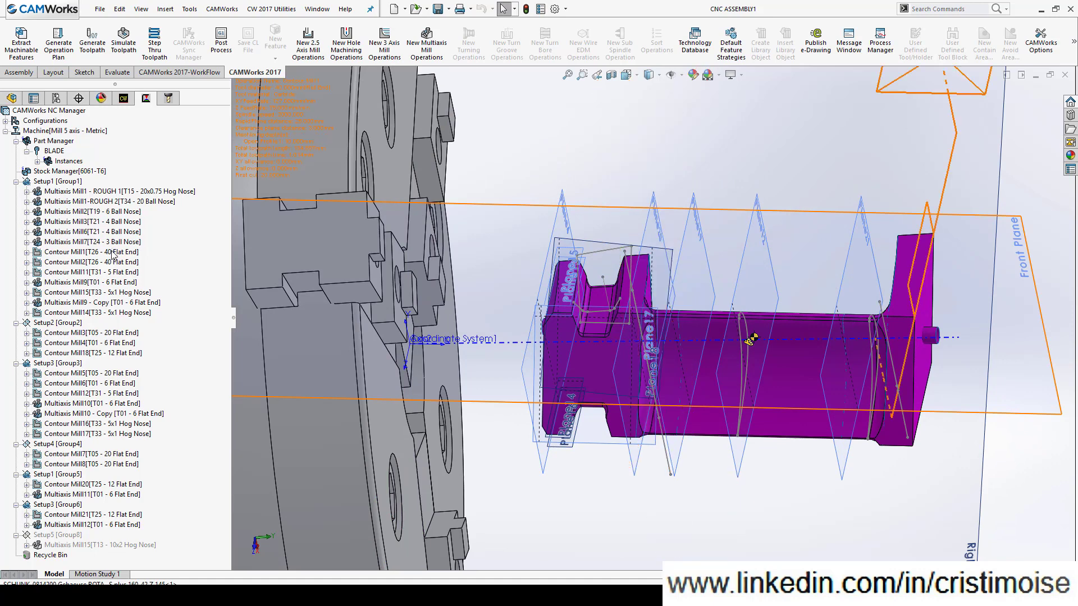
Display the Contour Mill1 and Contour Mill2 toolpaths on the blade.
{"action": "left_click", "coordinate": [115, 250]}
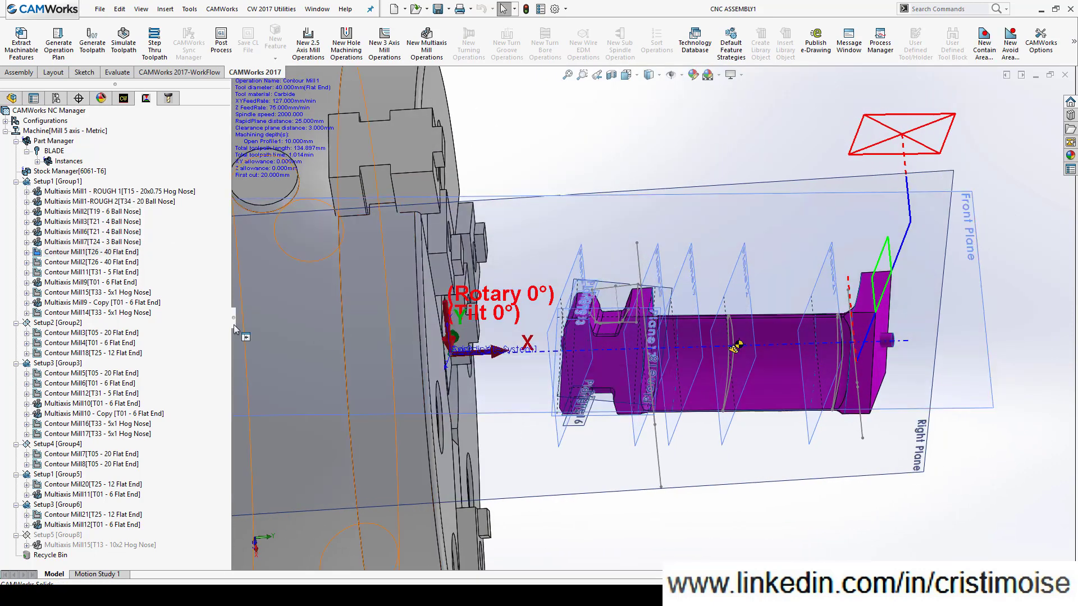
{"action": "left_click", "coordinate": [110, 262]}
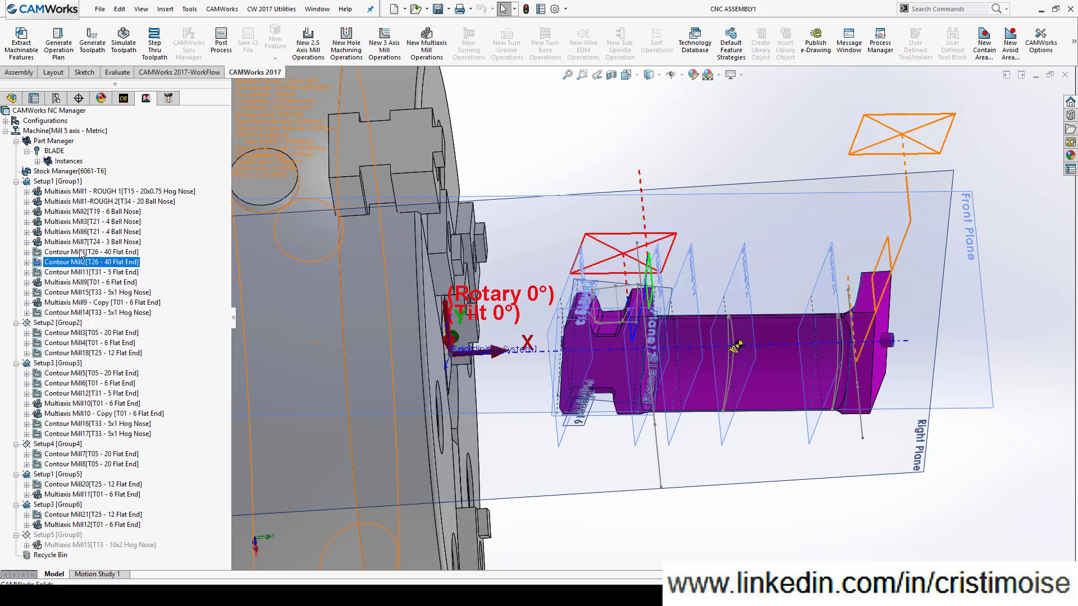
{"action": "left_click", "coordinate": [82, 254]}
Step through the Multiaxis Mill9 toolpath move by move, examine the tilted tool in the root slot, and close the step-through.
{"action": "left_click", "coordinate": [81, 281]}
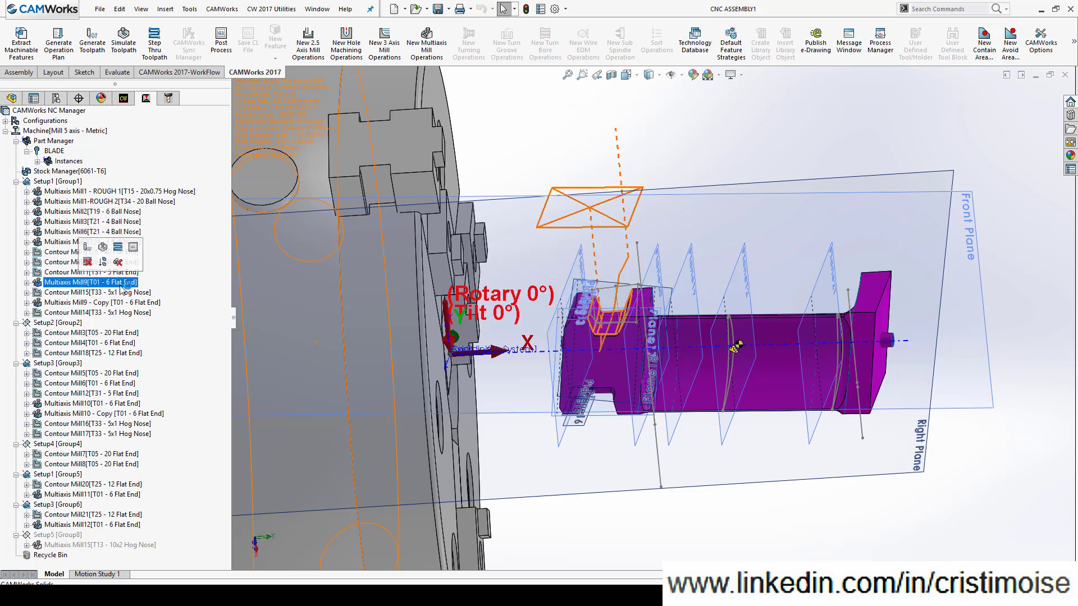
{"action": "scroll", "coordinate": [639, 343], "scroll_direction": "down", "scroll_amount": 3}
{"action": "right_click", "coordinate": [112, 282]}
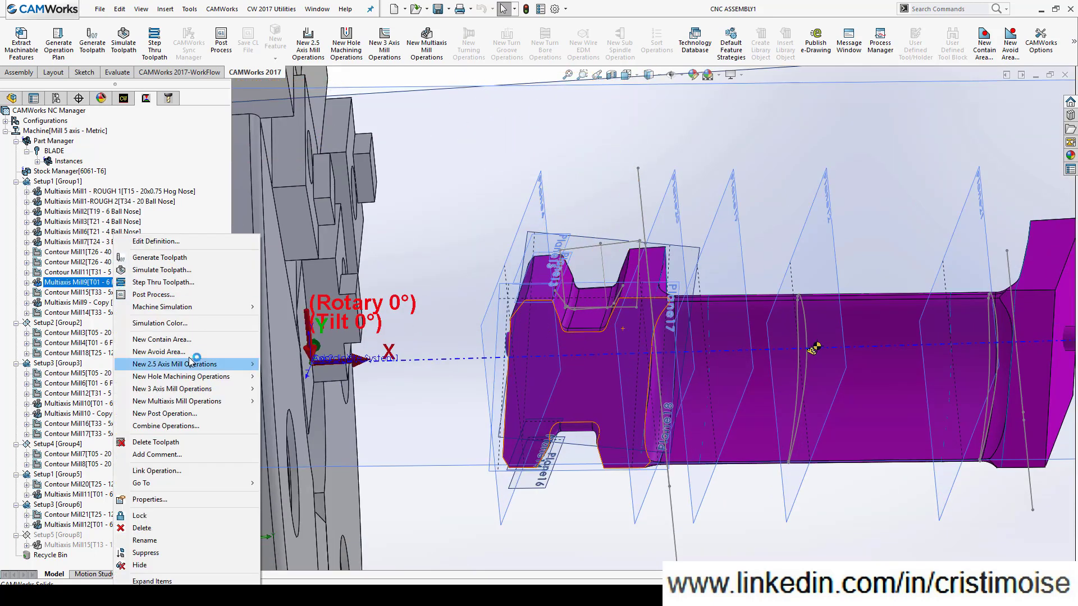
{"action": "left_click", "coordinate": [180, 282]}
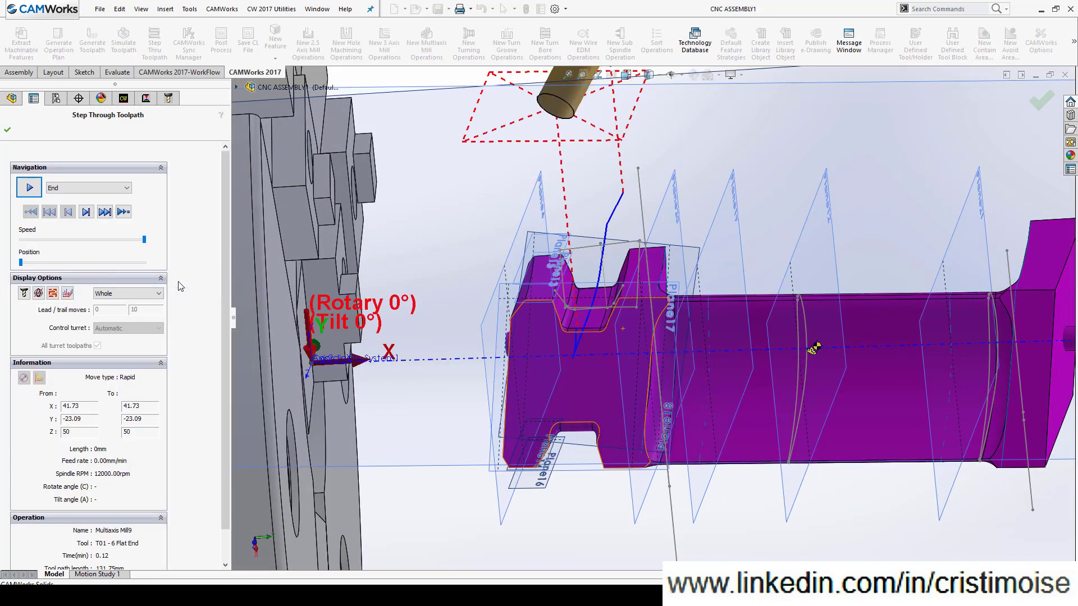
{"action": "left_click", "coordinate": [86, 212]}
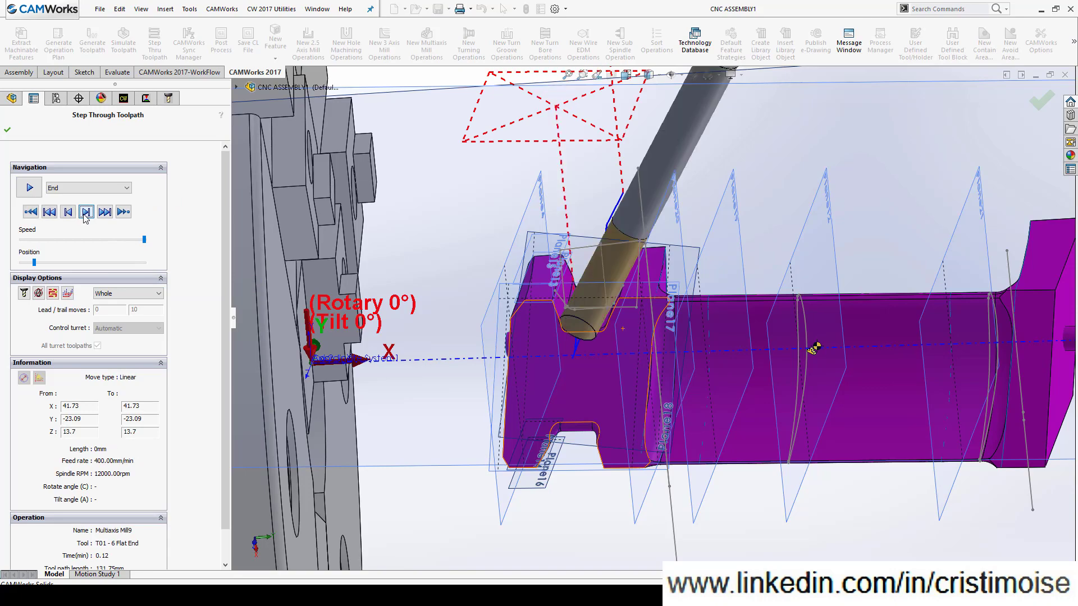
{"action": "left_click", "coordinate": [85, 215]}
{"action": "left_click", "coordinate": [86, 215]}
{"action": "scroll", "coordinate": [538, 359], "scroll_direction": "down", "scroll_amount": 3}
{"action": "middle_click_drag", "start_coordinate": [593, 331], "coordinate": [570, 337]}
{"action": "scroll", "coordinate": [591, 289], "scroll_direction": "up", "scroll_amount": 5}
{"action": "scroll", "coordinate": [610, 326], "scroll_direction": "up", "scroll_amount": 1}
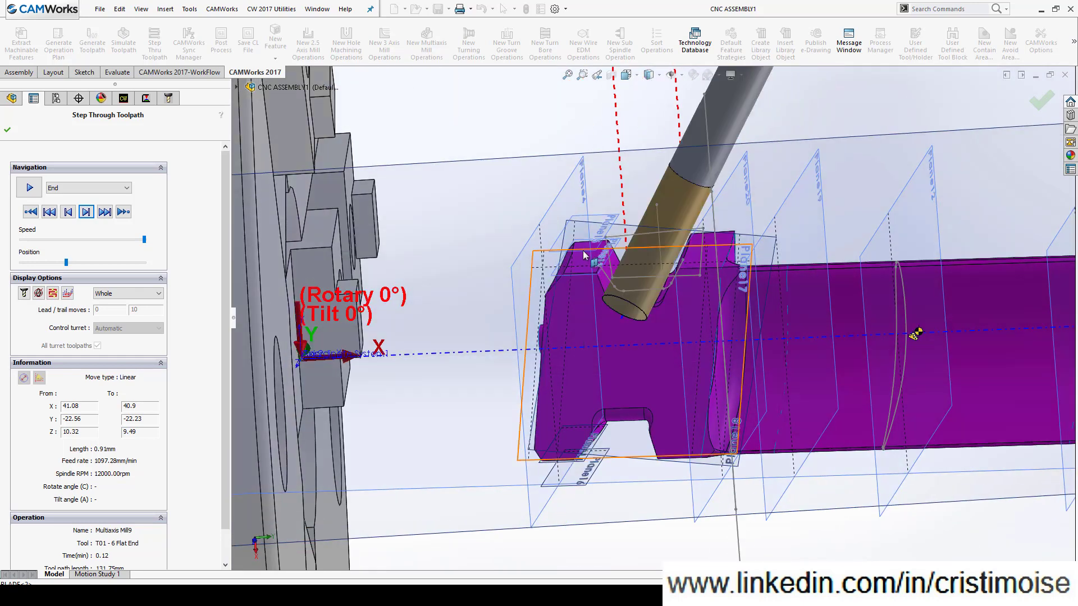
{"action": "left_click", "coordinate": [9, 132]}
Step through the Multiaxis Mill9 - Copy toolpath move by move along the root slot and close the step-through.
{"action": "left_click", "coordinate": [74, 304]}
{"action": "right_click", "coordinate": [75, 307]}
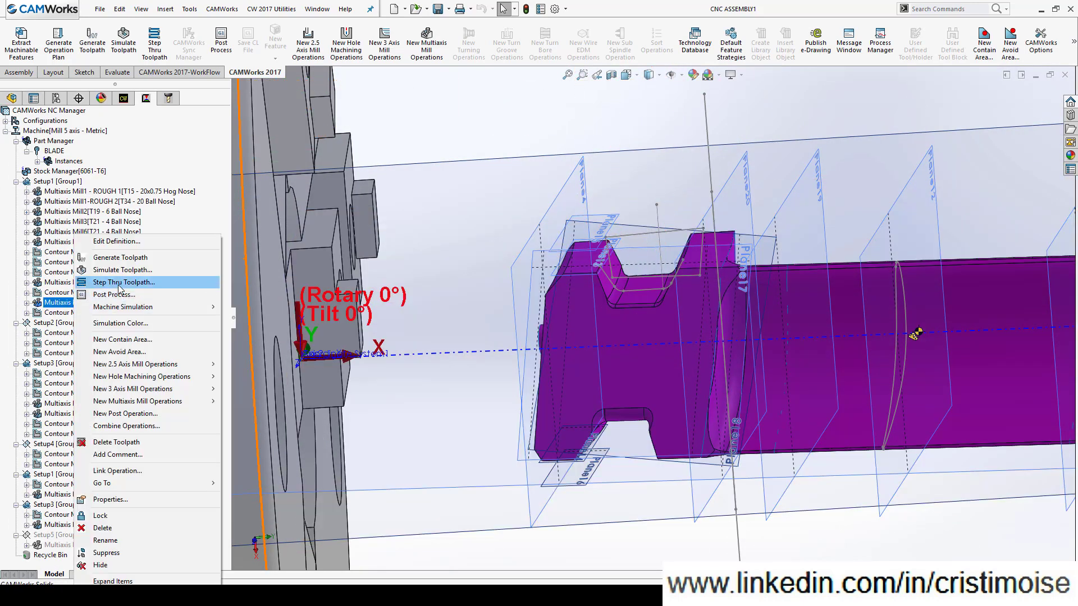
{"action": "left_click", "coordinate": [120, 286]}
{"action": "left_click", "coordinate": [86, 212]}
{"action": "left_click", "coordinate": [86, 211]}
{"action": "left_click", "coordinate": [86, 212]}
{"action": "left_click", "coordinate": [86, 212]}
{"action": "left_click", "coordinate": [86, 212]}
{"action": "left_click", "coordinate": [86, 211]}
{"action": "left_click", "coordinate": [86, 211]}
{"action": "left_click", "coordinate": [87, 212]}
{"action": "left_click", "coordinate": [86, 211]}
{"action": "left_click", "coordinate": [87, 211]}
{"action": "left_click", "coordinate": [87, 211]}
{"action": "left_click", "coordinate": [85, 212]}
{"action": "left_click", "coordinate": [7, 129]}
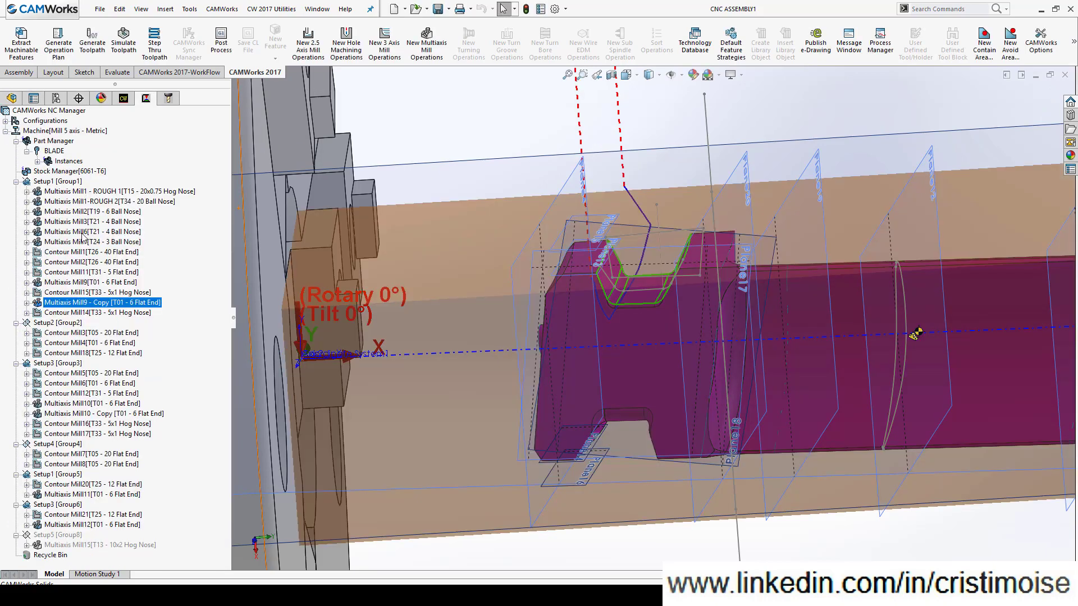
Display the Contour Mill14 toolpath and inspect it at the corner fillet of the root slot.
{"action": "left_click", "coordinate": [102, 312]}
{"action": "scroll", "coordinate": [647, 313], "scroll_direction": "up", "scroll_amount": 3}
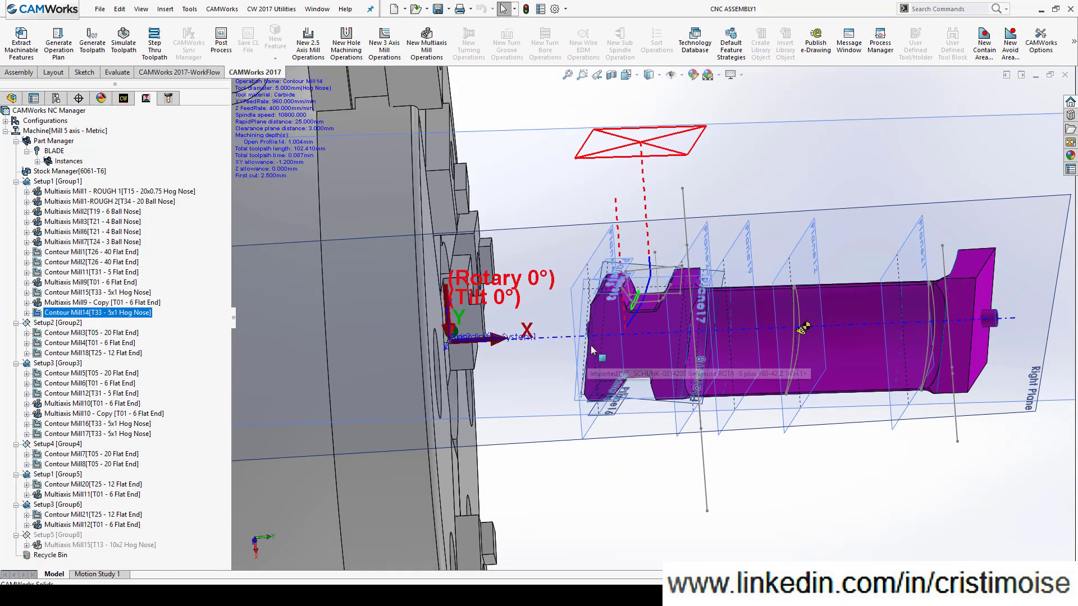
{"action": "middle_click_drag", "start_coordinate": [591, 347], "coordinate": [613, 345]}
{"action": "scroll", "coordinate": [637, 318], "scroll_direction": "down", "scroll_amount": 5}
{"action": "scroll", "coordinate": [639, 321], "scroll_direction": "down", "scroll_amount": 3}
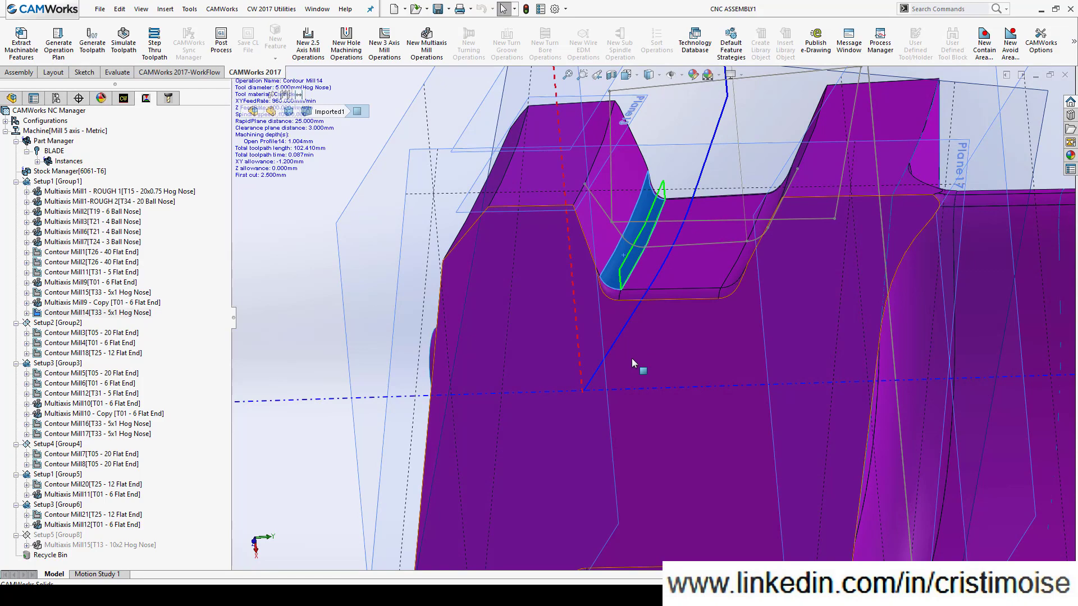
{"action": "scroll", "coordinate": [631, 358], "scroll_direction": "up", "scroll_amount": 10}
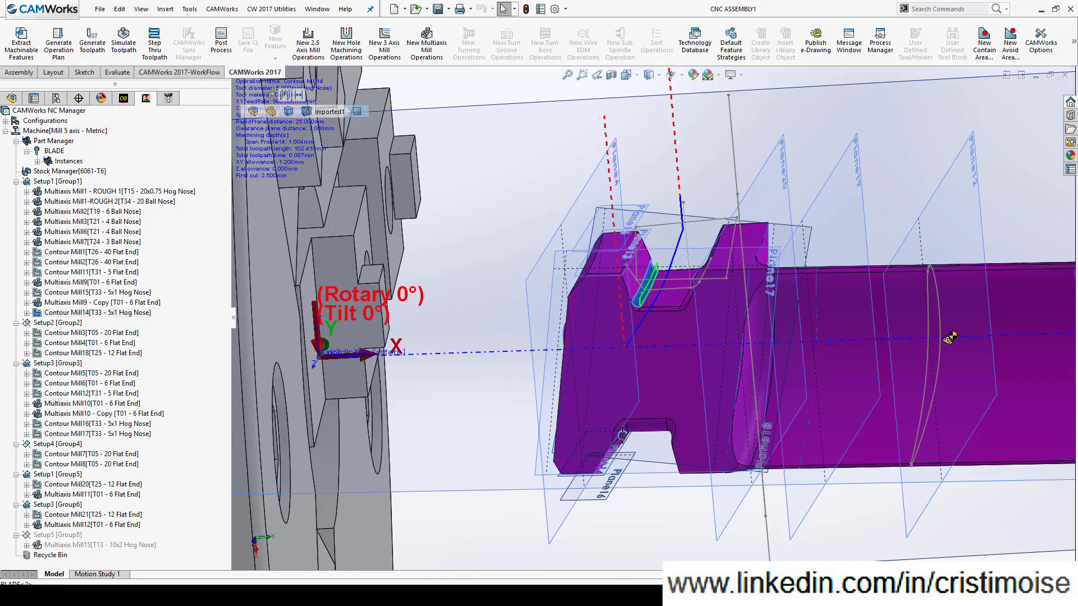
{"action": "middle_click_drag", "start_coordinate": [631, 358], "coordinate": [614, 325]}
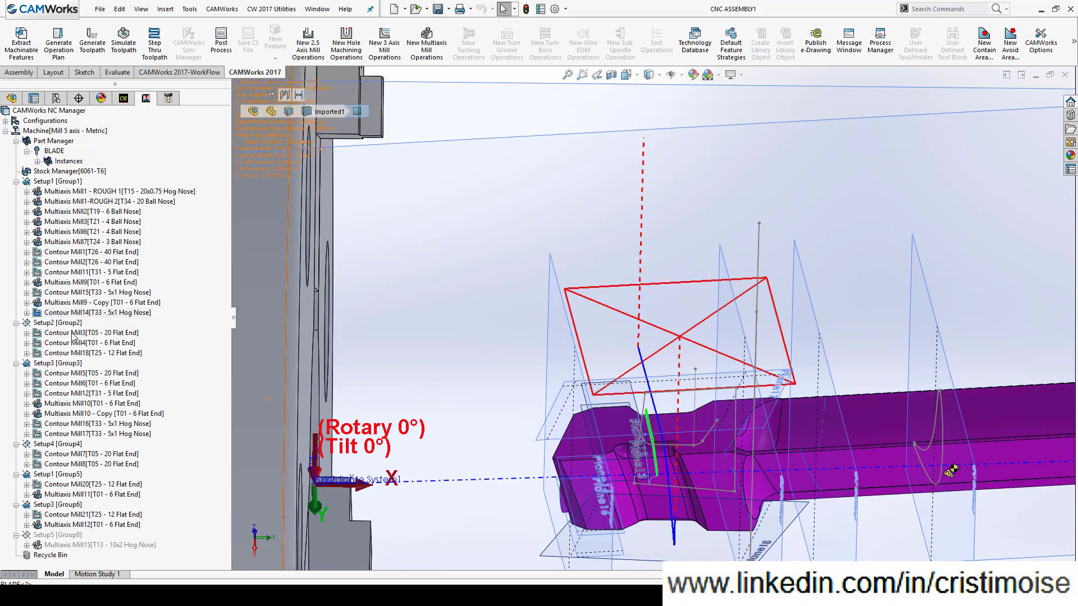
Display the Setup2 contour toolpaths, including Contour Mill3 and Contour Mill4.
{"action": "left_click", "coordinate": [104, 333]}
{"action": "left_click", "coordinate": [93, 353]}
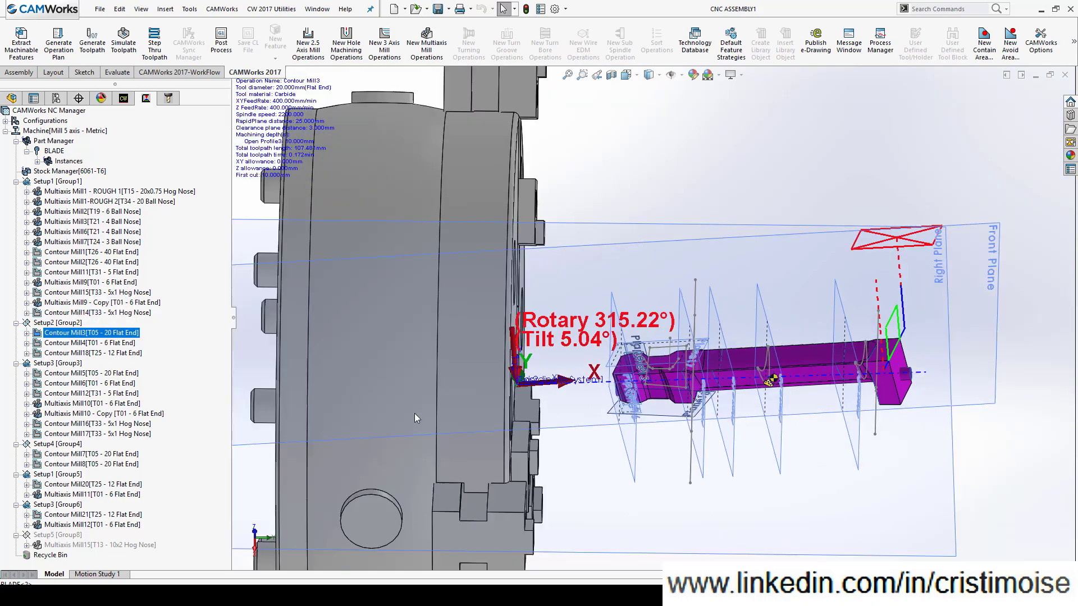
{"action": "left_click", "coordinate": [82, 343]}
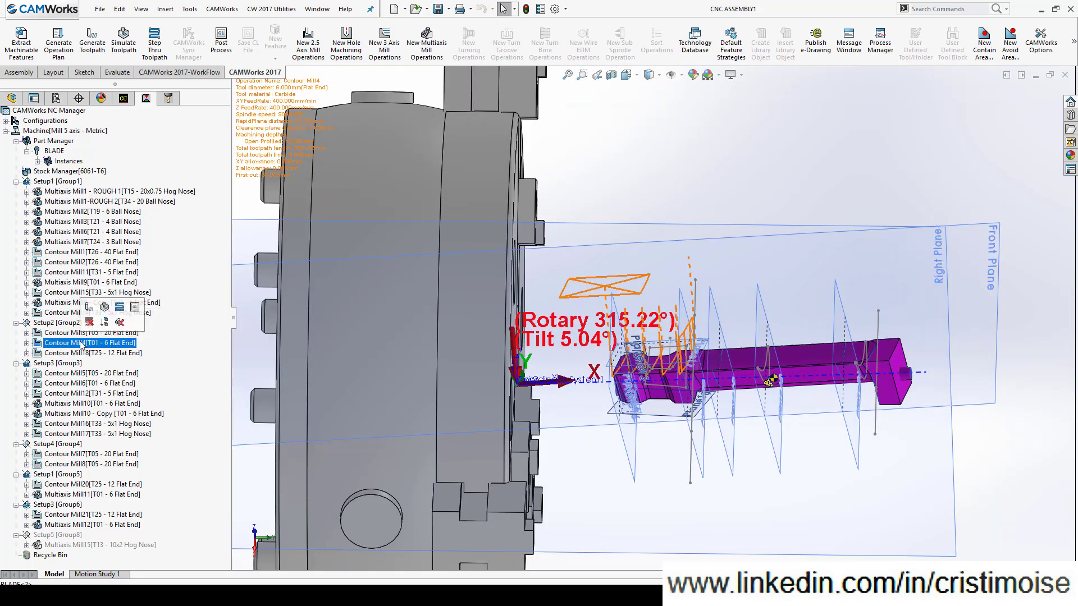
Display the Contour Mill5 and Multiaxis Mill10 toolpaths of Setup3 and inspect them on the opposite side of the blade.
{"action": "left_click", "coordinate": [70, 375]}
{"action": "middle_click_drag", "start_coordinate": [621, 517], "coordinate": [589, 205]}
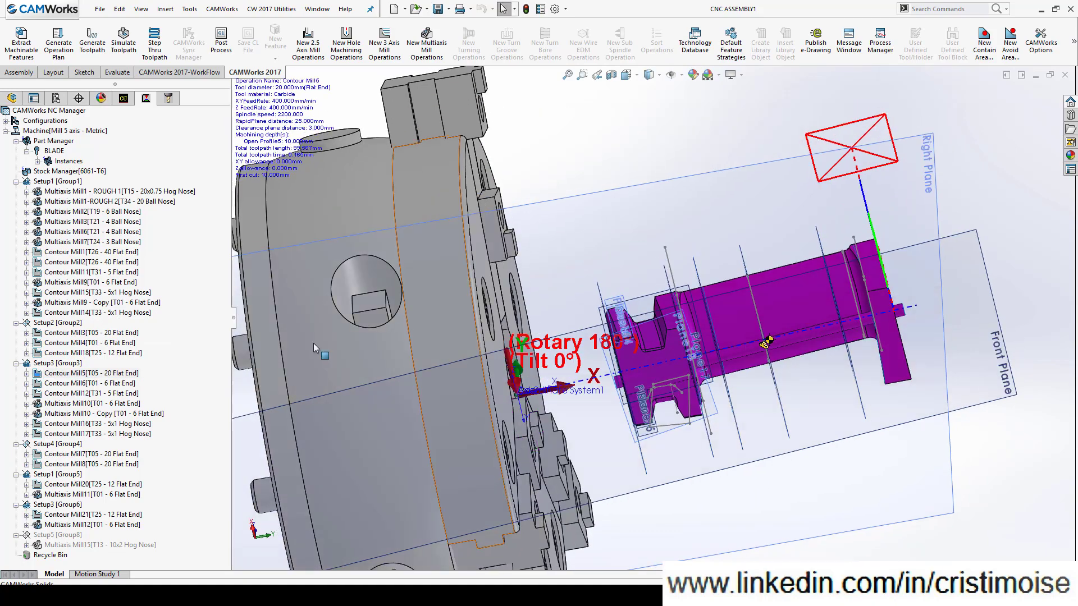
{"action": "left_click", "coordinate": [78, 405]}
Display the Contour Mill7 and Contour Mill8 toolpaths of Setup4 and inspect them at the blade ends.
{"action": "left_click", "coordinate": [97, 464]}
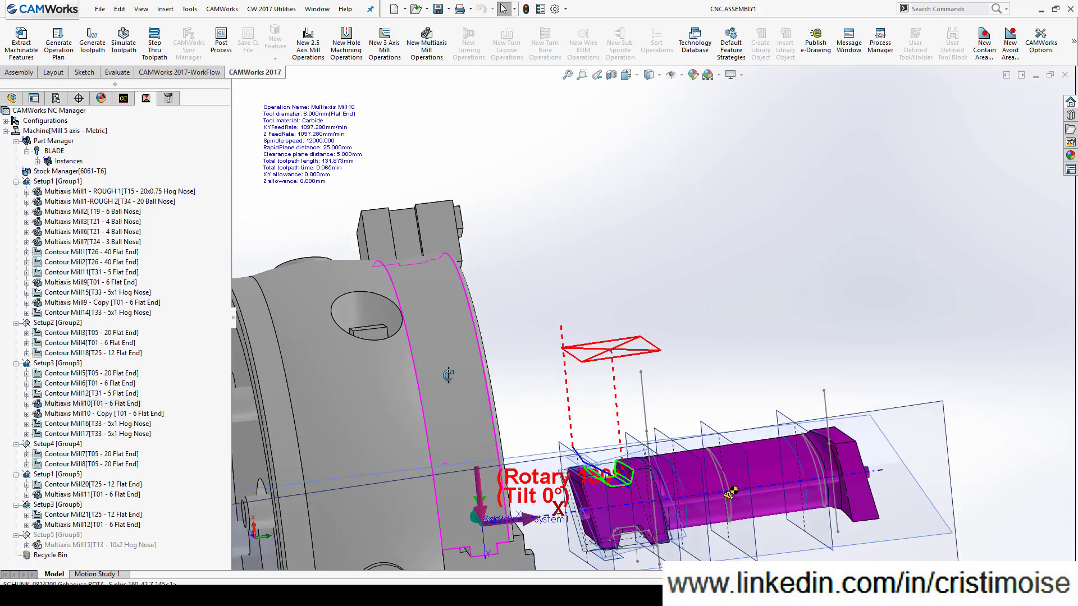
{"action": "left_click", "coordinate": [84, 454]}
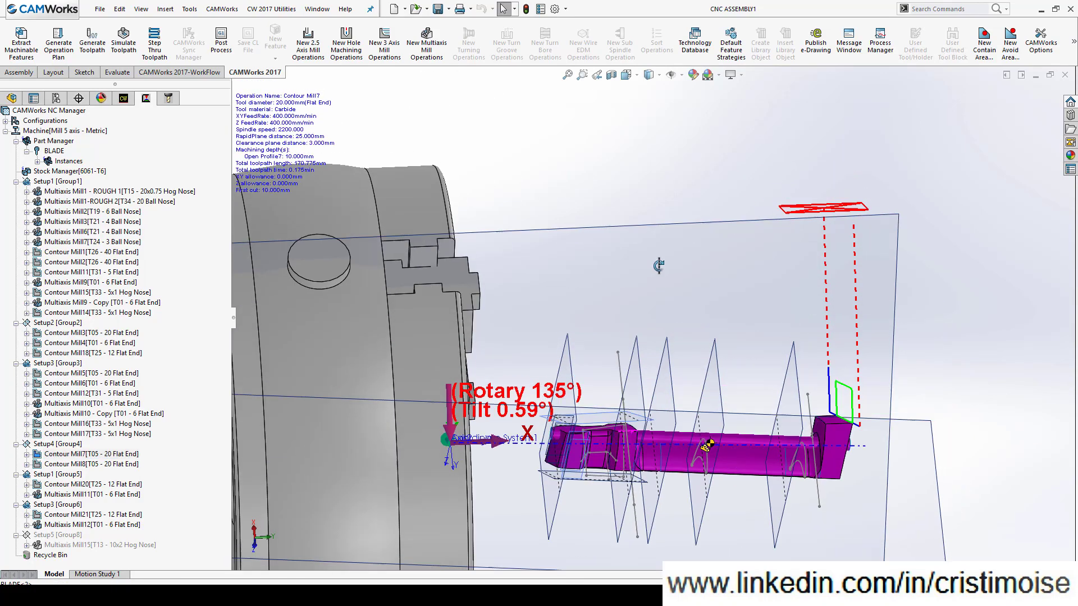
{"action": "middle_click_drag", "start_coordinate": [658, 266], "coordinate": [635, 286]}
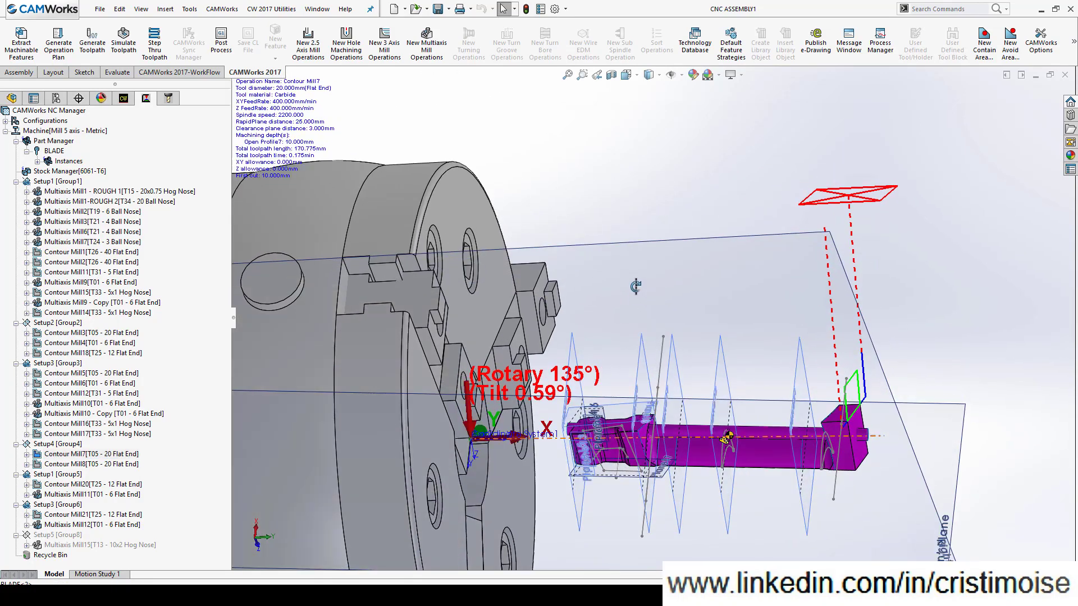
{"action": "left_click", "coordinate": [103, 467]}
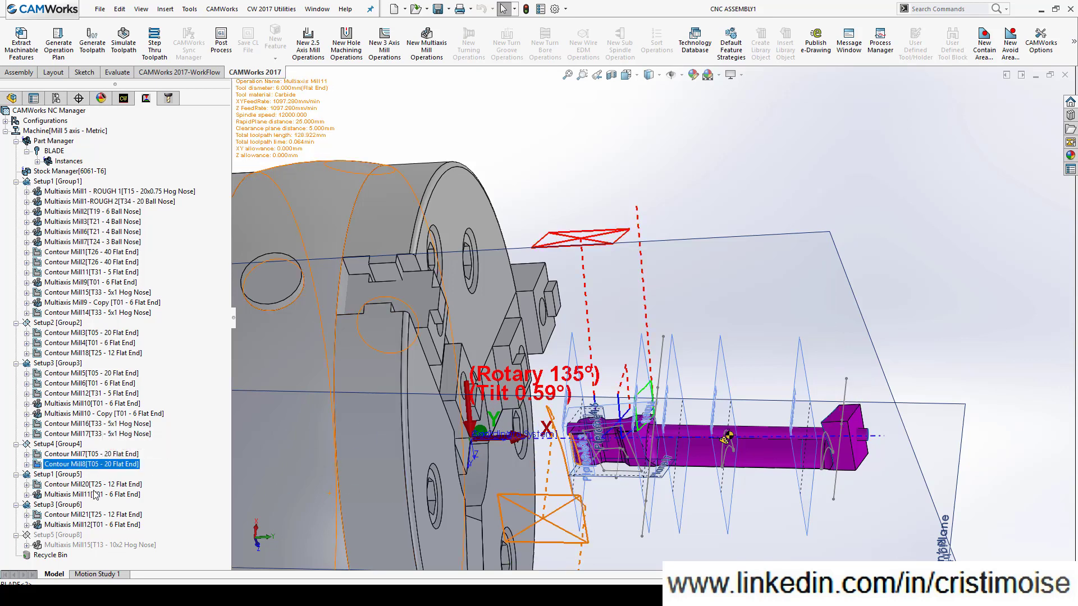
Display the Contour Mill16, Contour Mill21 and Contour Mill17 toolpaths and inspect Contour Mill17 at the root slot.
{"action": "left_click", "coordinate": [73, 428]}
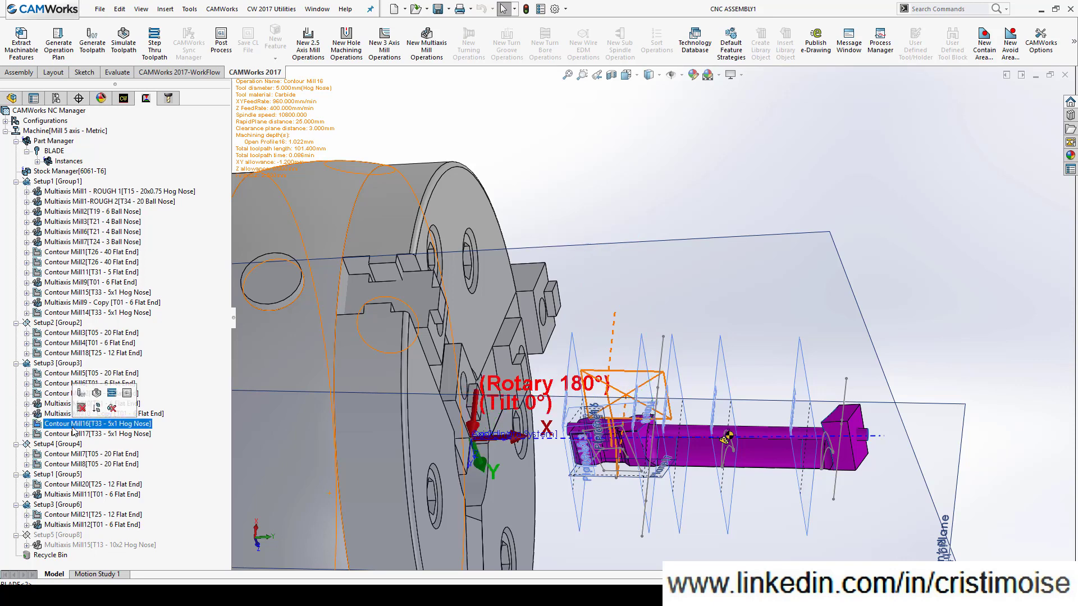
{"action": "left_click", "coordinate": [70, 515]}
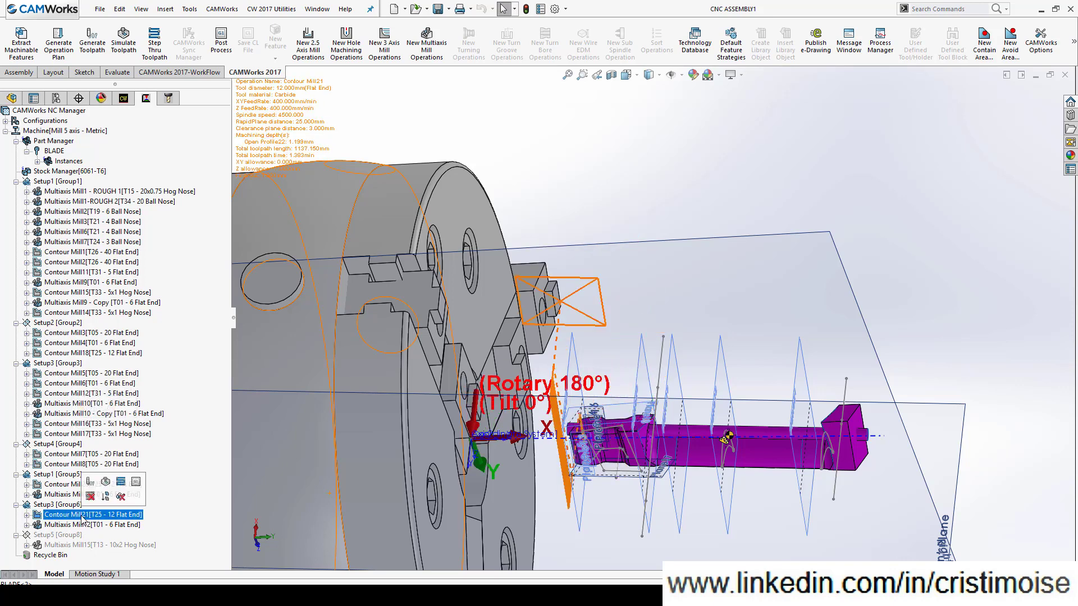
{"action": "left_click", "coordinate": [97, 434]}
{"action": "scroll", "coordinate": [626, 459], "scroll_direction": "down", "scroll_amount": 4}
{"action": "middle_click_drag", "start_coordinate": [633, 455], "coordinate": [642, 530]}
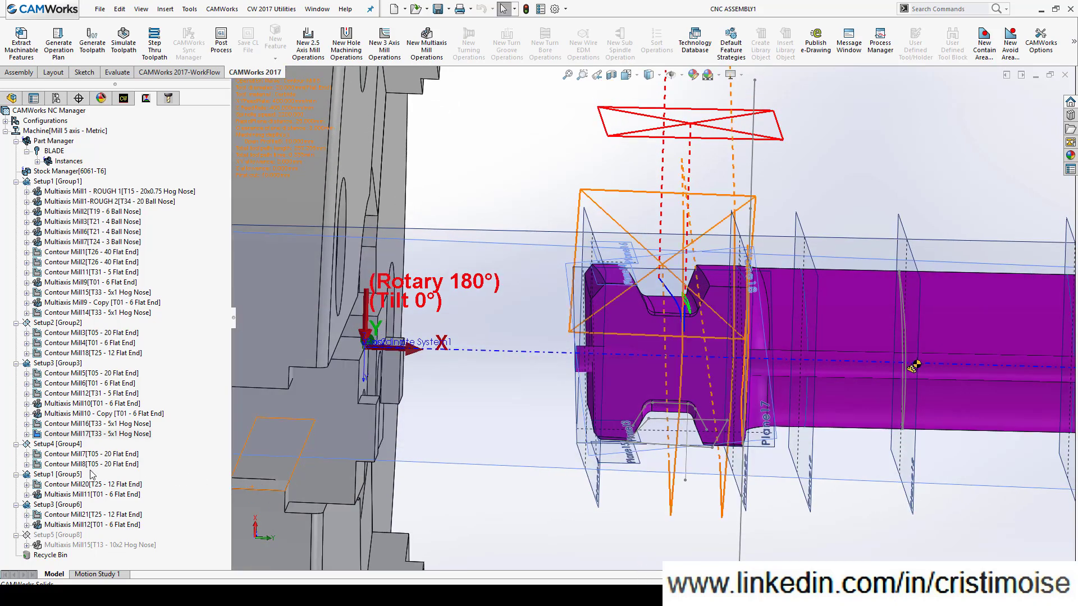
Display the Multiaxis Mill11 toolpath of Setup1 [Group5] and inspect it at the blade's root end.
{"action": "left_click", "coordinate": [79, 494]}
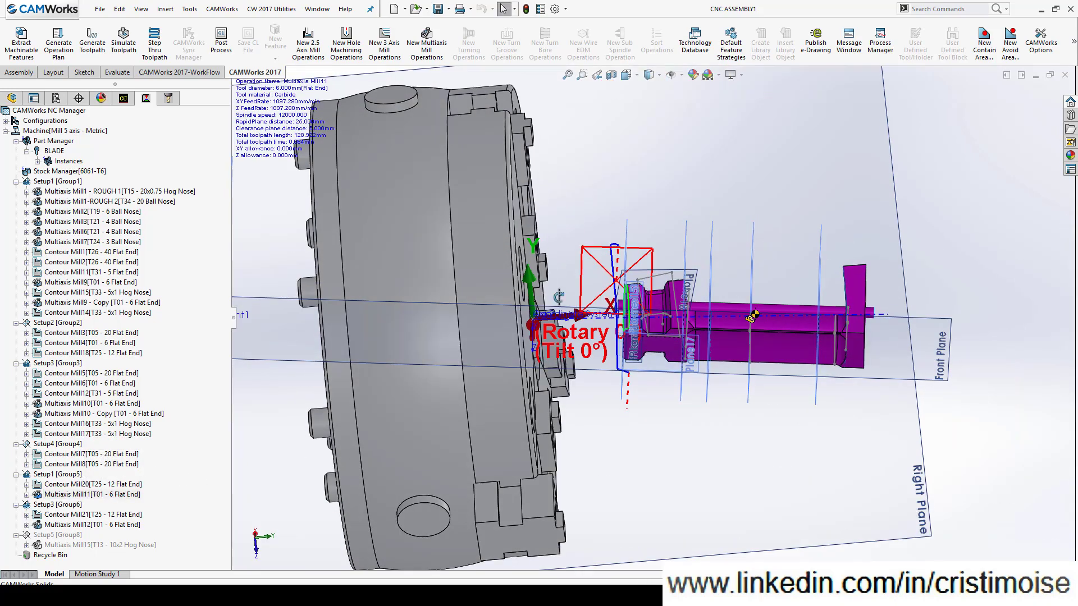
{"action": "middle_click_drag", "start_coordinate": [559, 297], "coordinate": [573, 318]}
{"action": "scroll", "coordinate": [602, 432], "scroll_direction": "up", "scroll_amount": 3}
{"action": "middle_click_drag", "start_coordinate": [655, 407], "coordinate": [648, 288]}
{"action": "scroll", "coordinate": [708, 266], "scroll_direction": "down", "scroll_amount": 5}
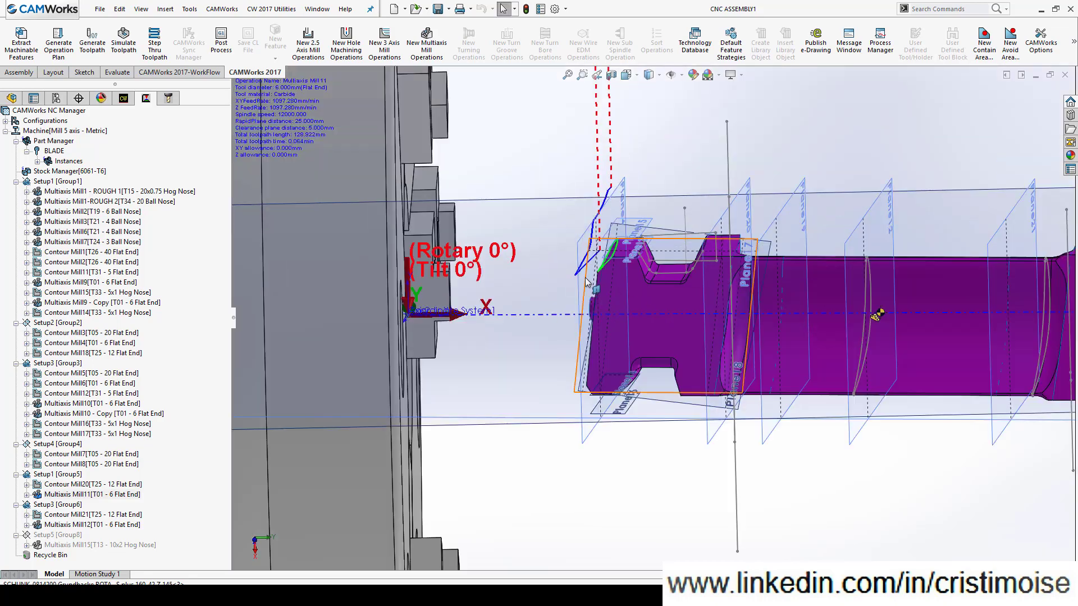
{"action": "middle_click_drag", "start_coordinate": [565, 291], "coordinate": [595, 323]}
{"action": "scroll", "coordinate": [602, 297], "scroll_direction": "up", "scroll_amount": 3}
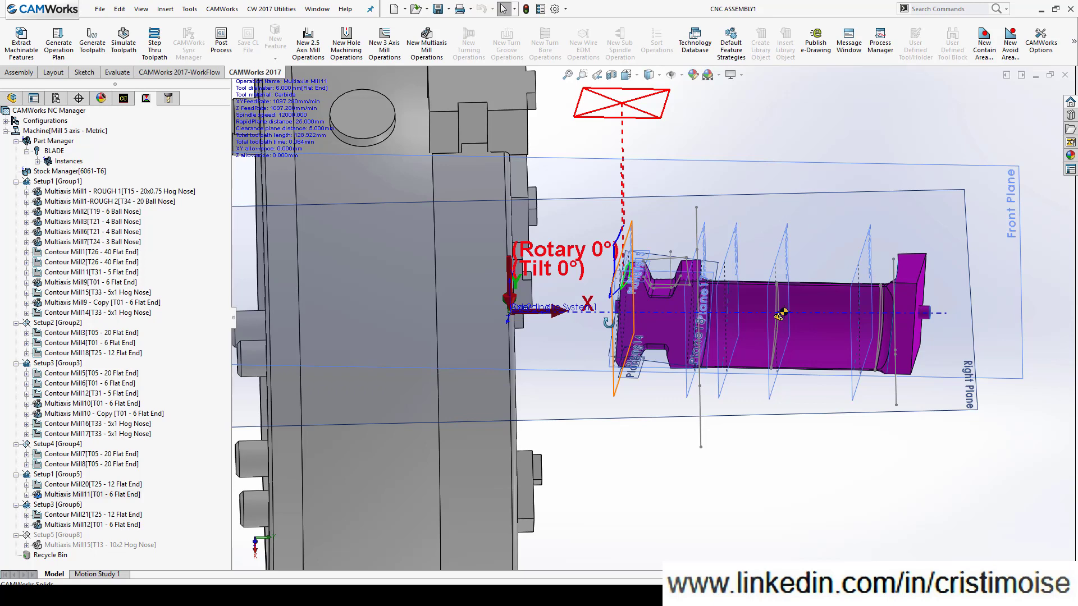
List the machining configurations and inspect the inner face of the platform at the blade's free end.
{"action": "left_click", "coordinate": [6, 121]}
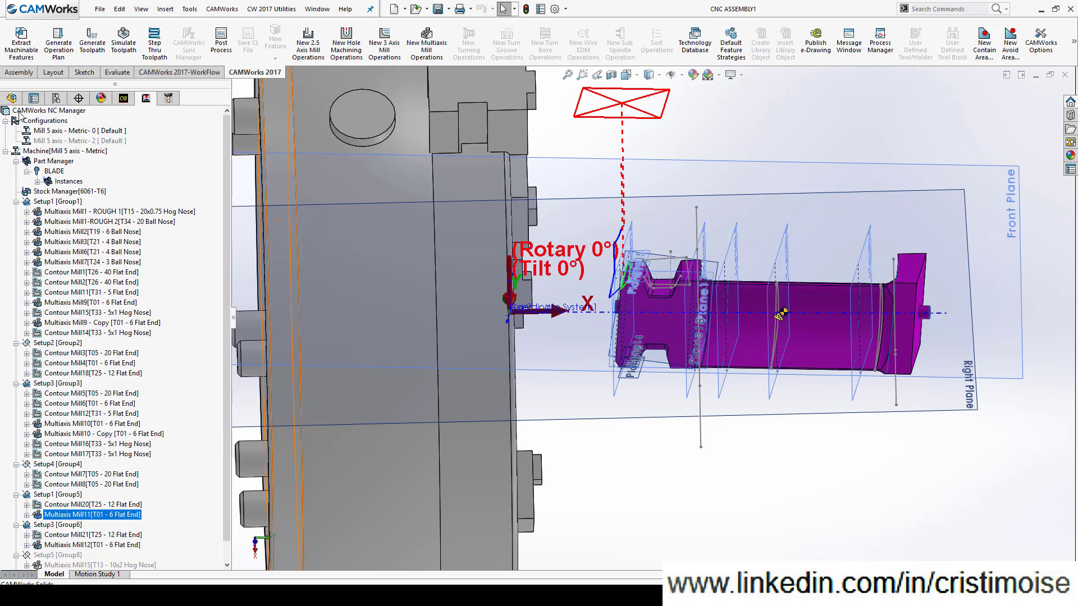
{"action": "middle_click_drag", "start_coordinate": [847, 309], "coordinate": [838, 243]}
{"action": "scroll", "coordinate": [865, 236], "scroll_direction": "down", "scroll_amount": 5}
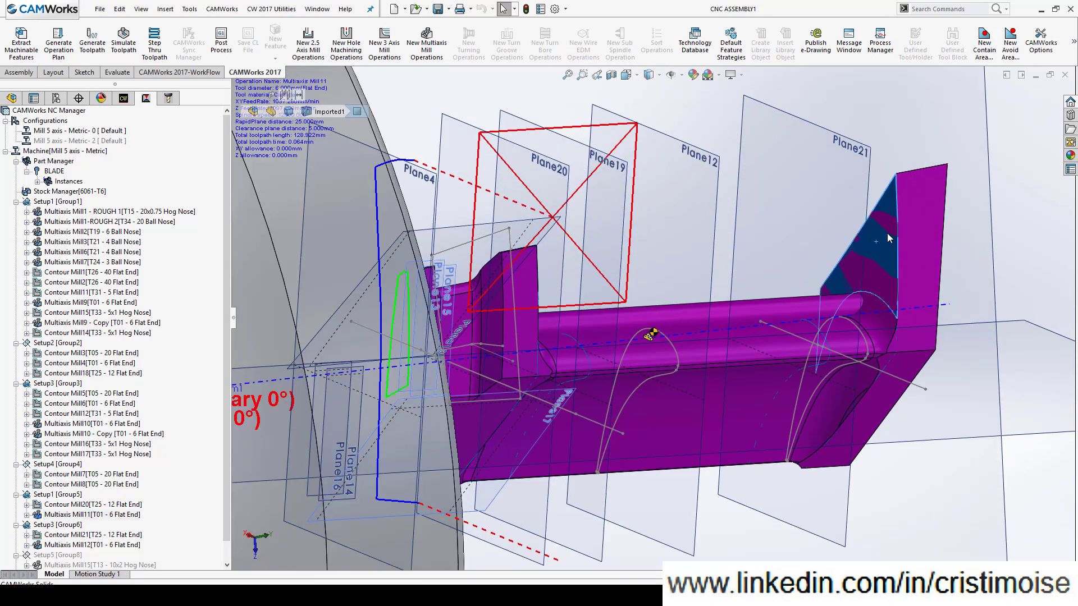
{"action": "left_click", "coordinate": [888, 238]}
{"action": "scroll", "coordinate": [709, 267], "scroll_direction": "up", "scroll_amount": 4}
{"action": "middle_click_drag", "start_coordinate": [709, 267], "coordinate": [598, 227]}
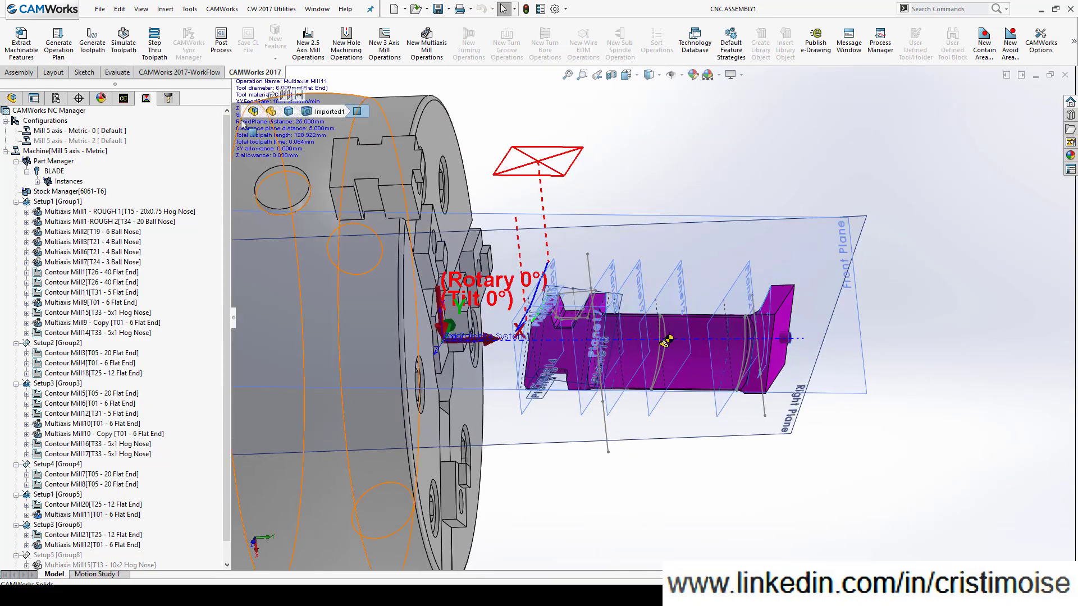
Simulate the Mill 5 axis - Metric-0 toolpaths in Next Toolpath mode, then close the simulation.
{"action": "left_click", "coordinate": [124, 45]}
{"action": "left_click", "coordinate": [751, 97]}
{"action": "left_click", "coordinate": [727, 112]}
{"action": "left_click", "coordinate": [700, 100]}
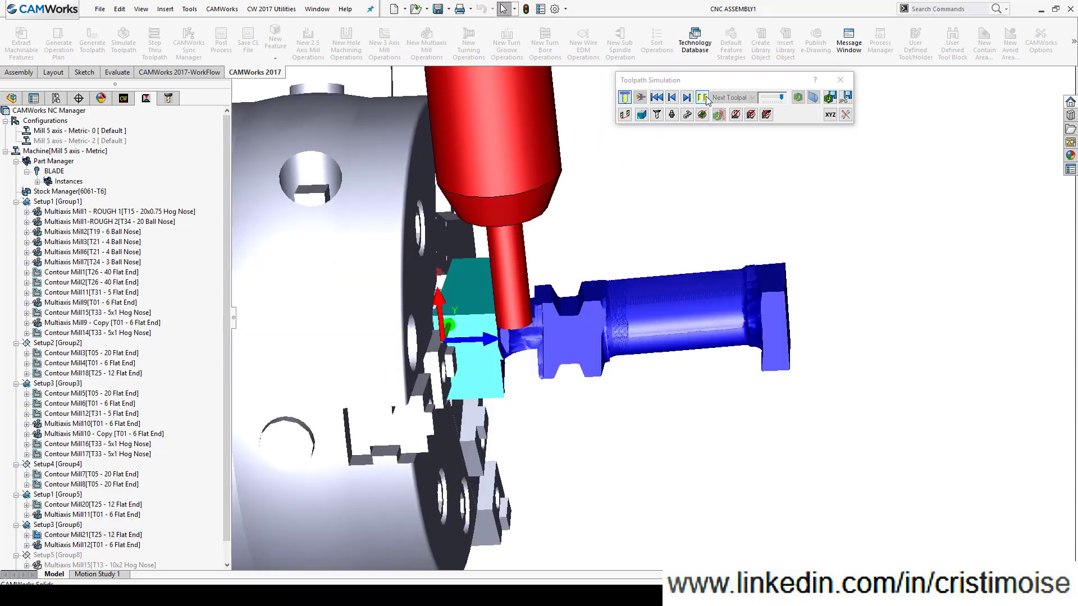
{"action": "left_click", "coordinate": [702, 98]}
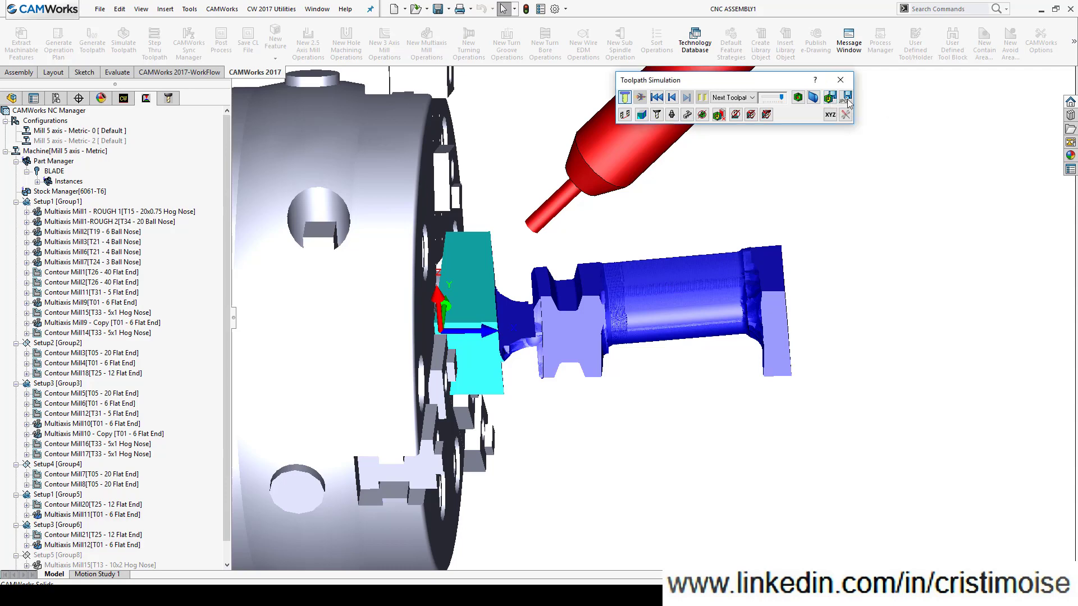
{"action": "left_click", "coordinate": [840, 79]}
{"action": "middle_click_drag", "start_coordinate": [615, 233], "coordinate": [573, 337]}
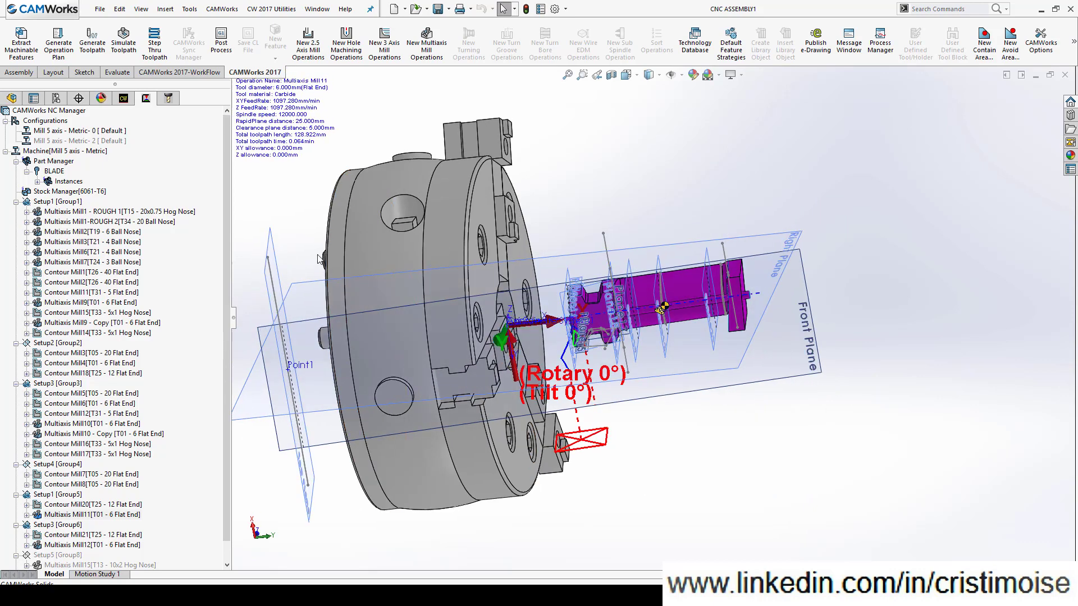
Activate the Mill 5 axis - Metric-2 configuration and review its STL stock in the Stock Manager without changing it.
{"action": "right_click", "coordinate": [55, 143]}
{"action": "left_click", "coordinate": [71, 147]}
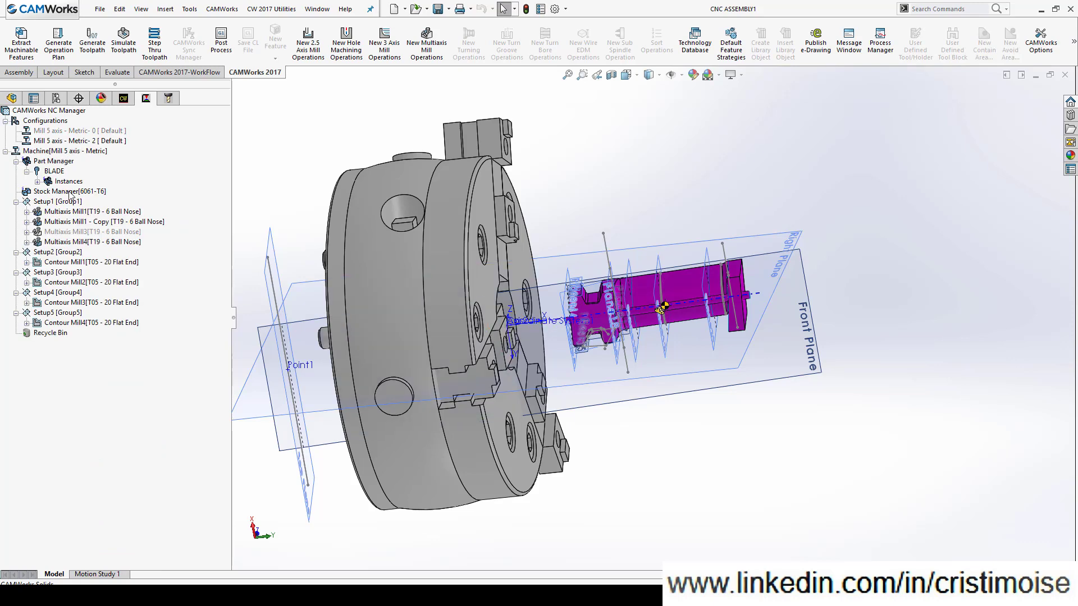
{"action": "right_click", "coordinate": [54, 191]}
{"action": "left_click", "coordinate": [76, 198]}
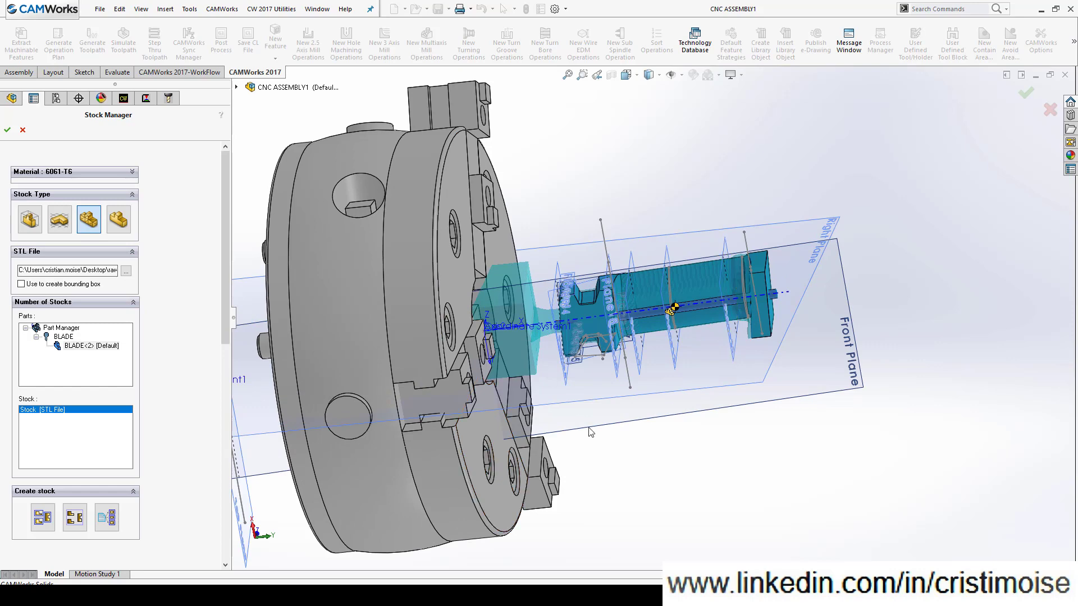
{"action": "left_click", "coordinate": [21, 132]}
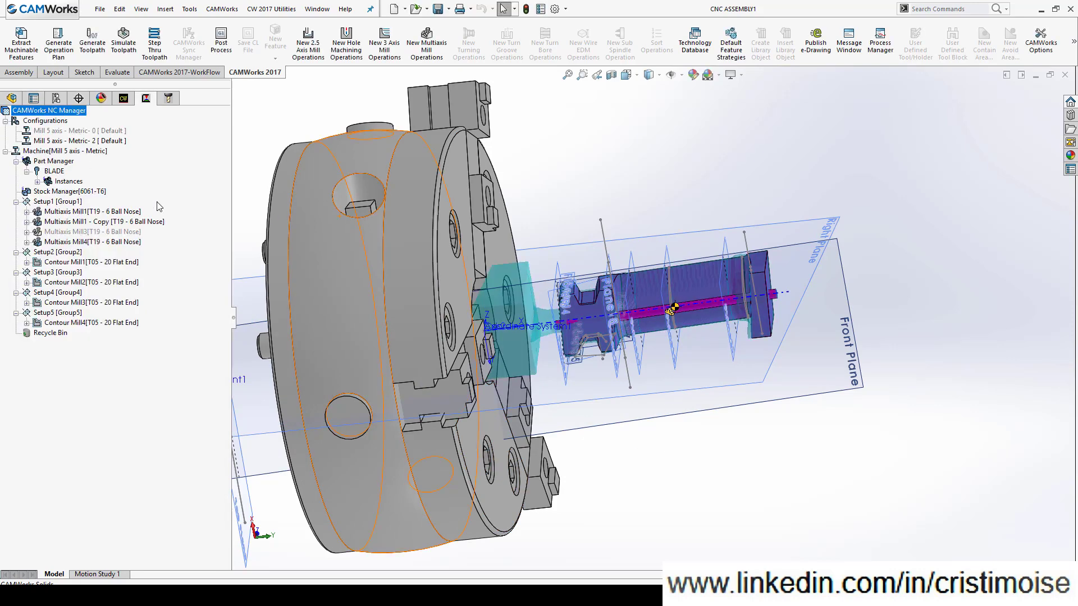
Display the Multiaxis Mill1 toolpath and inspect it from several sides at the root end of the airfoil.
{"action": "left_click", "coordinate": [95, 212]}
{"action": "scroll", "coordinate": [574, 286], "scroll_direction": "down", "scroll_amount": 5}
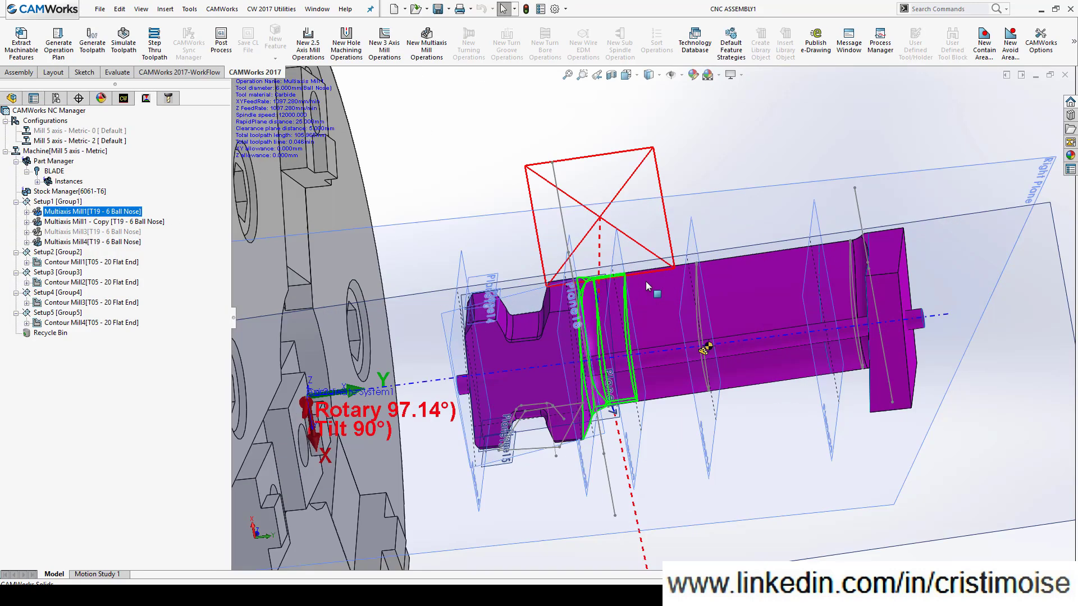
{"action": "middle_click_drag", "start_coordinate": [573, 287], "coordinate": [358, 274]}
{"action": "middle_click_drag", "start_coordinate": [352, 163], "coordinate": [748, 307]}
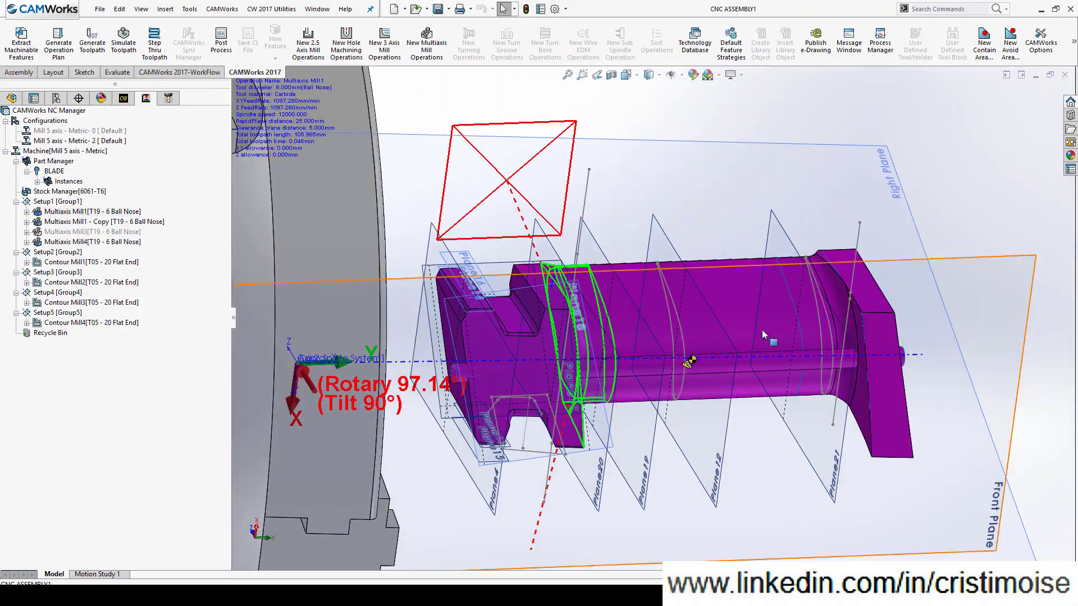
{"action": "middle_click_drag", "start_coordinate": [758, 415], "coordinate": [272, 449]}
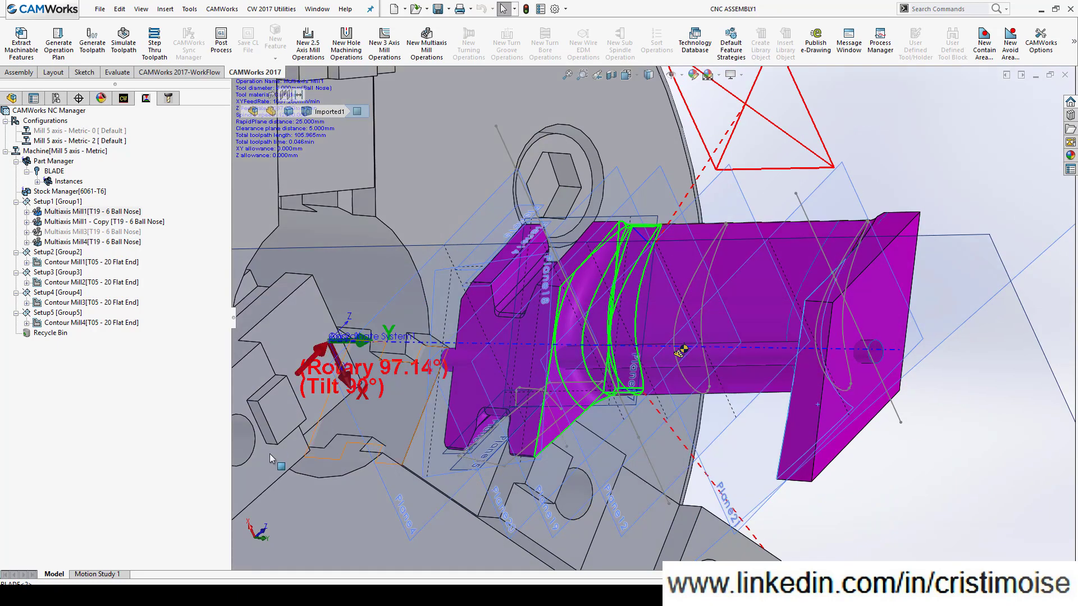
Display the Multiaxis Mill4 and Contour Mill1 toolpaths and inspect them at the blade's free end.
{"action": "left_click", "coordinate": [94, 241]}
{"action": "middle_click_drag", "start_coordinate": [601, 353], "coordinate": [618, 354]}
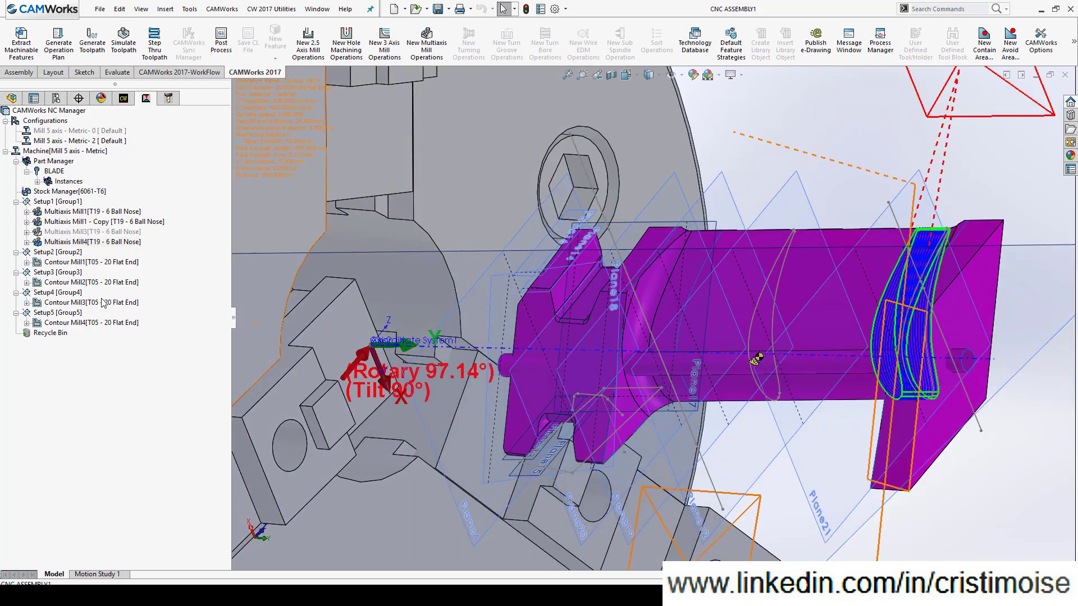
{"action": "left_click", "coordinate": [89, 262]}
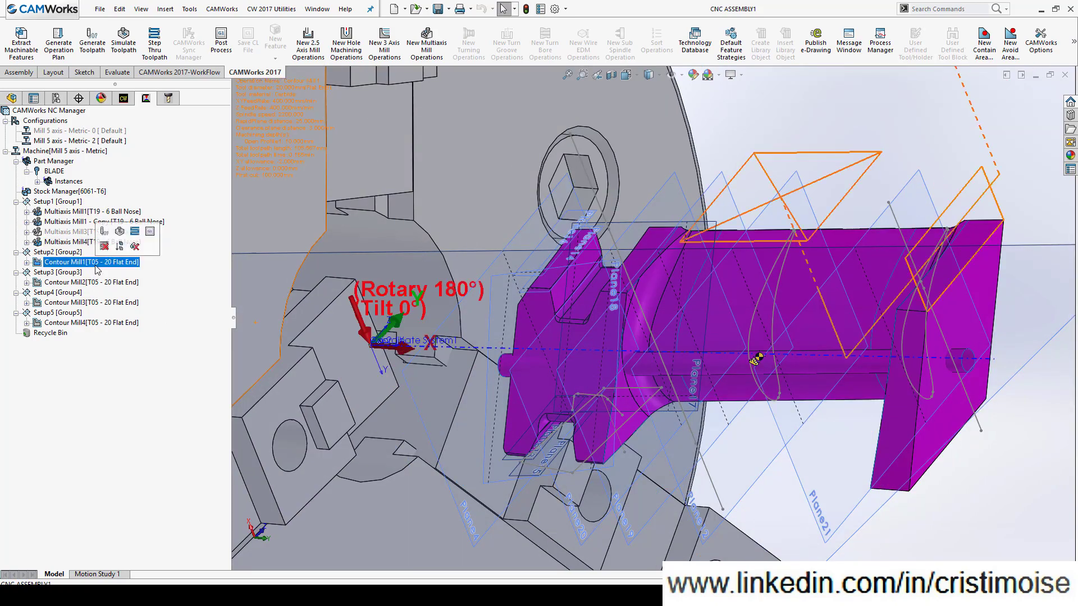
{"action": "scroll", "coordinate": [353, 360], "scroll_direction": "up", "scroll_amount": 1}
{"action": "middle_click_drag", "start_coordinate": [353, 359], "coordinate": [422, 343]}
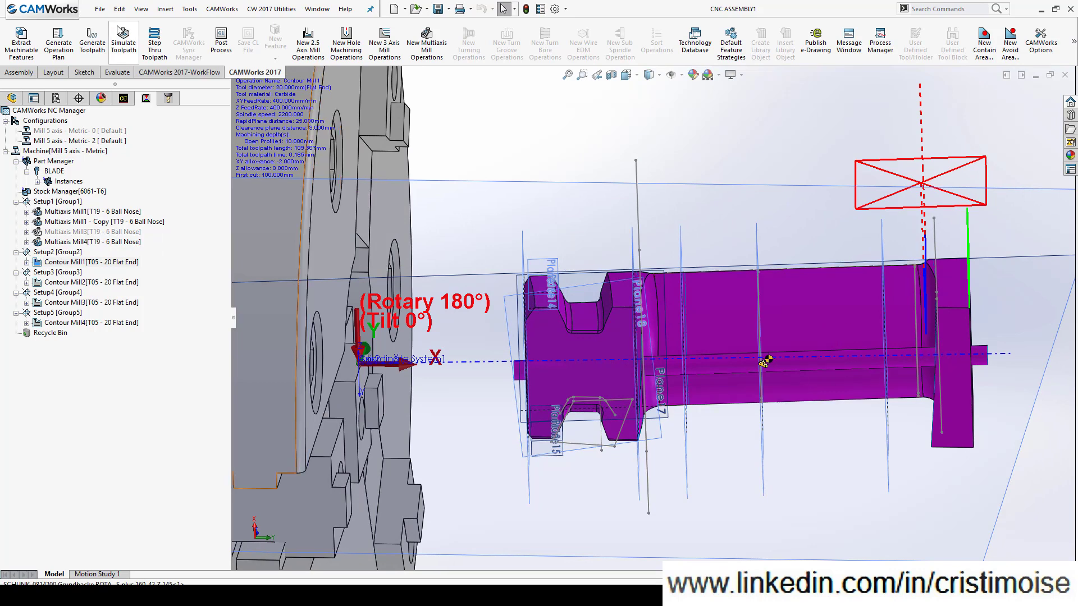
Start the toolpath simulation on the STL stock, run Multiaxis Mill1 in Next Toolpath mode and inspect the root area.
{"action": "left_click", "coordinate": [123, 39]}
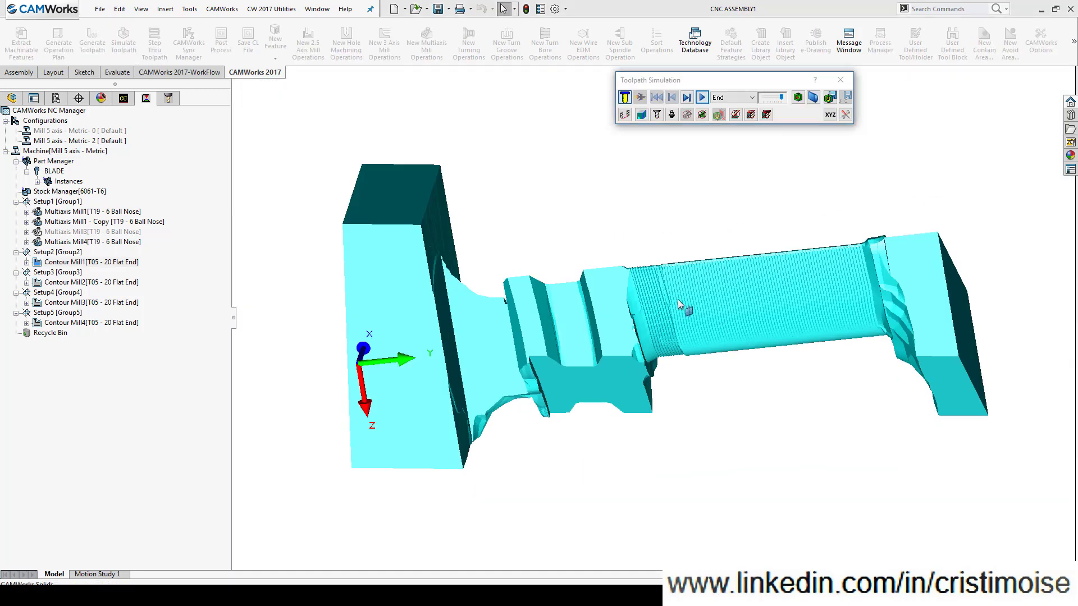
{"action": "middle_click_drag", "start_coordinate": [678, 299], "coordinate": [695, 403]}
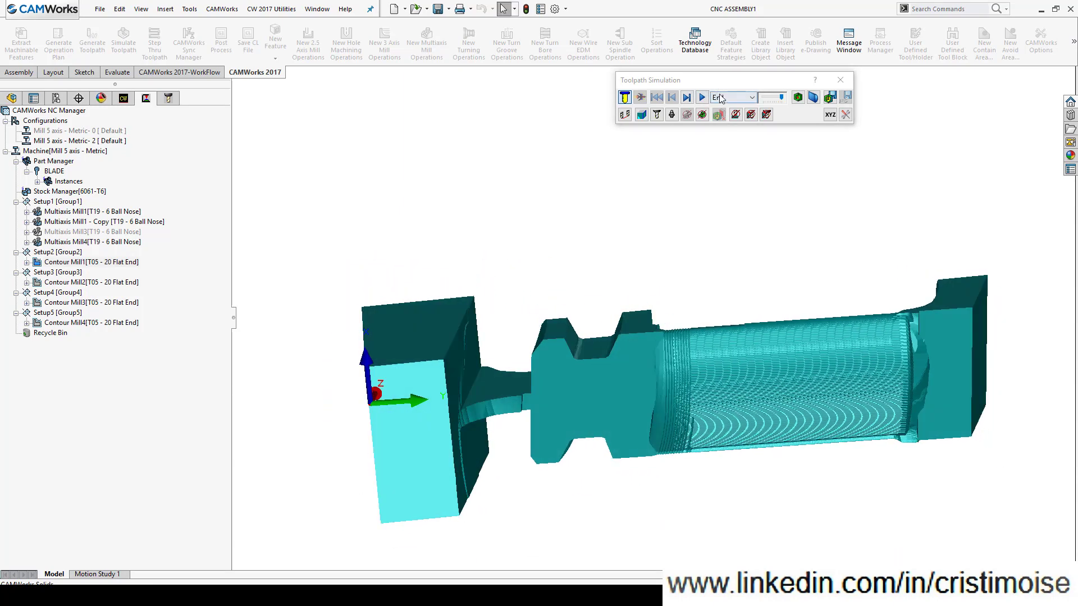
{"action": "left_click", "coordinate": [720, 98]}
{"action": "left_click", "coordinate": [702, 99]}
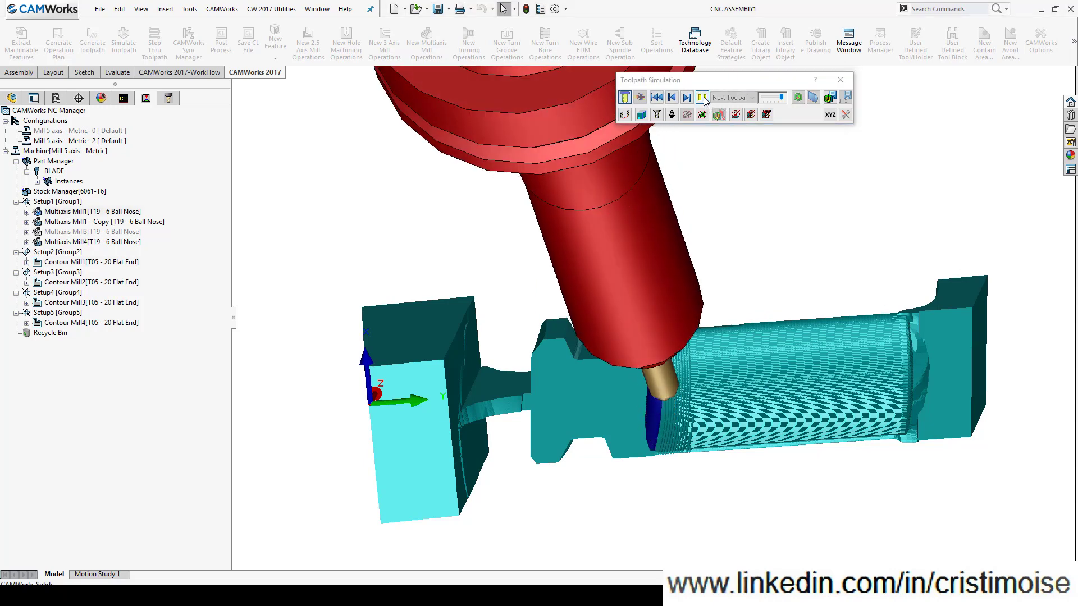
{"action": "middle_click_drag", "start_coordinate": [555, 303], "coordinate": [472, 278]}
{"action": "scroll", "coordinate": [617, 437], "scroll_direction": "down", "scroll_amount": 8}
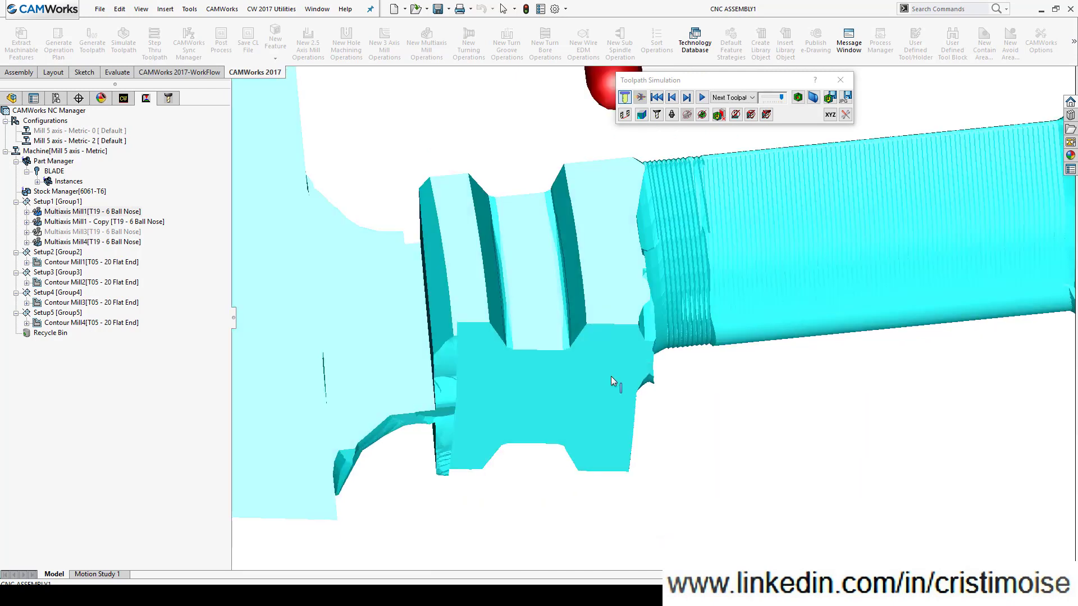
Continue the simulation one toolpath at a time through Multiaxis Mill1 - Copy and Multiaxis Mill4.
{"action": "scroll", "coordinate": [611, 377], "scroll_direction": "up", "scroll_amount": 3}
{"action": "middle_click_drag", "start_coordinate": [604, 348], "coordinate": [581, 227]}
{"action": "left_click", "coordinate": [702, 97]}
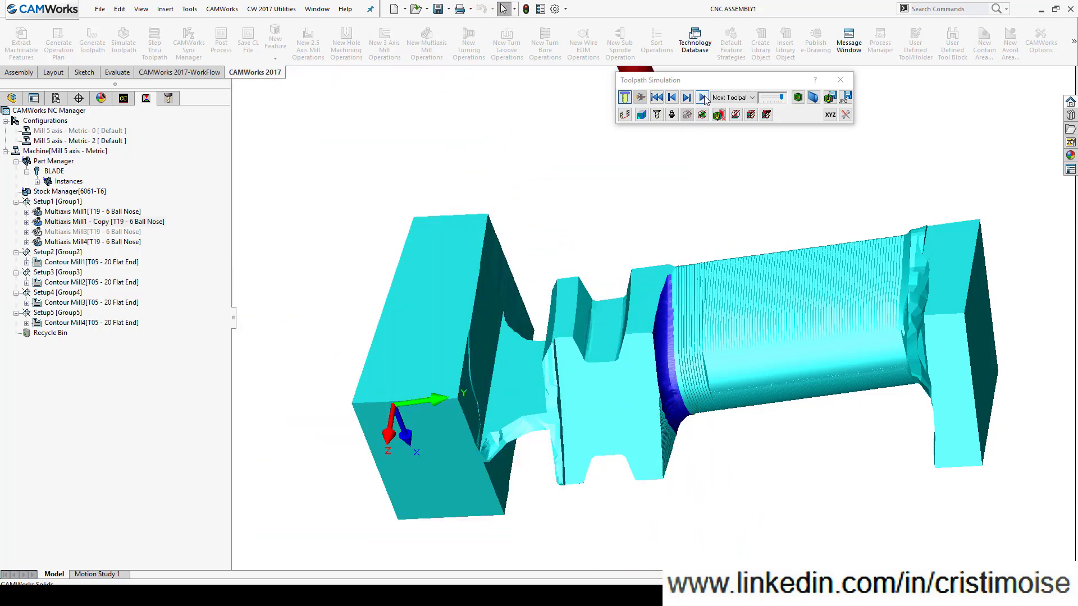
{"action": "left_click", "coordinate": [702, 97]}
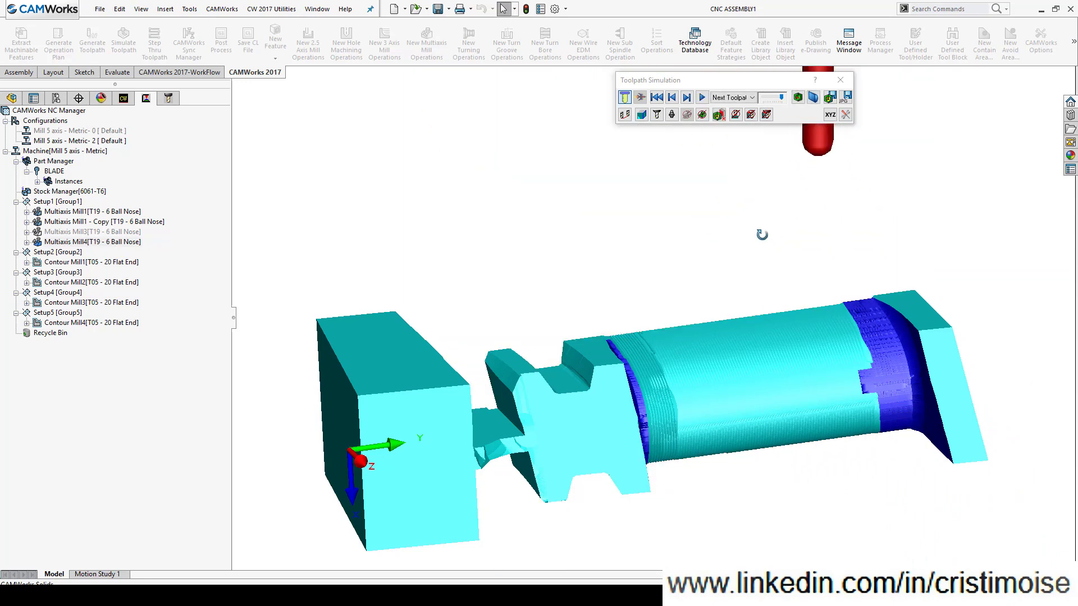
Set the simulation mode to End, run the remaining contour operations and inspect the machined blade.
{"action": "middle_click_drag", "start_coordinate": [789, 383], "coordinate": [742, 370]}
{"action": "left_click", "coordinate": [720, 98]}
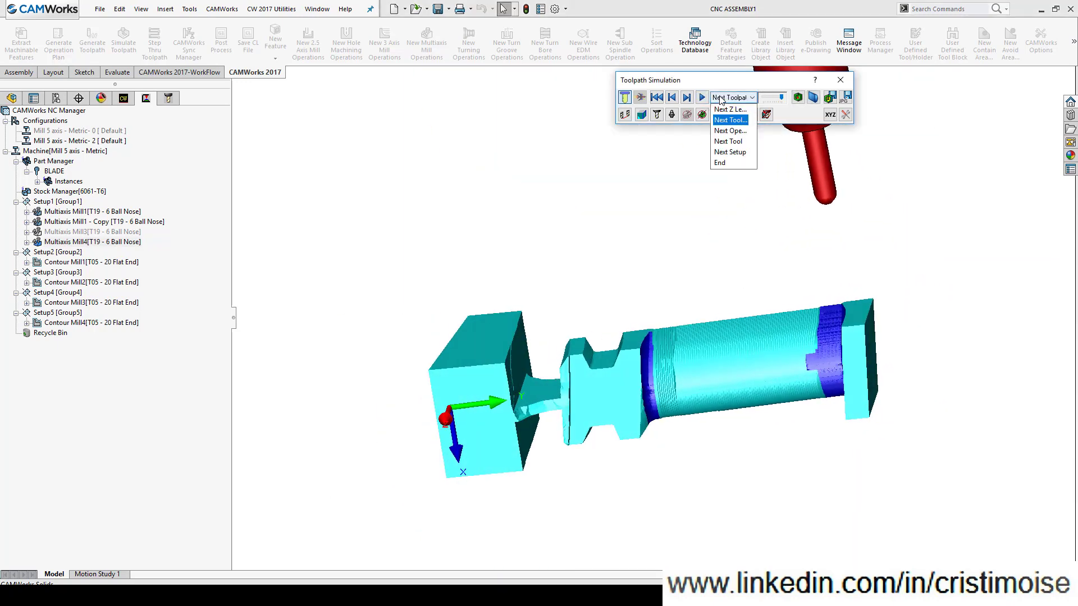
{"action": "left_click", "coordinate": [703, 97]}
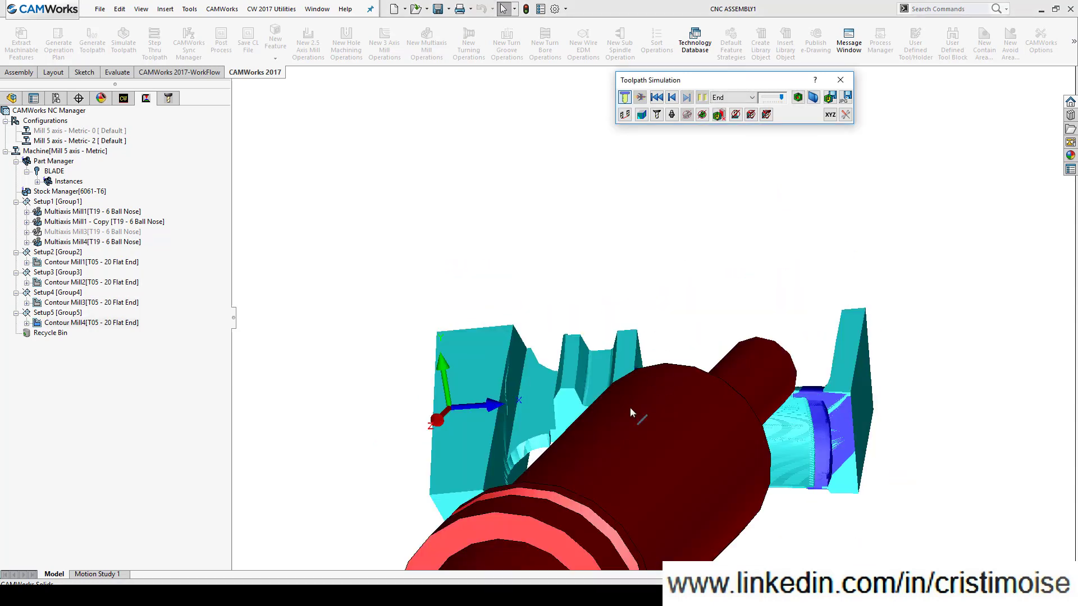
{"action": "middle_click_drag", "start_coordinate": [661, 365], "coordinate": [647, 417]}
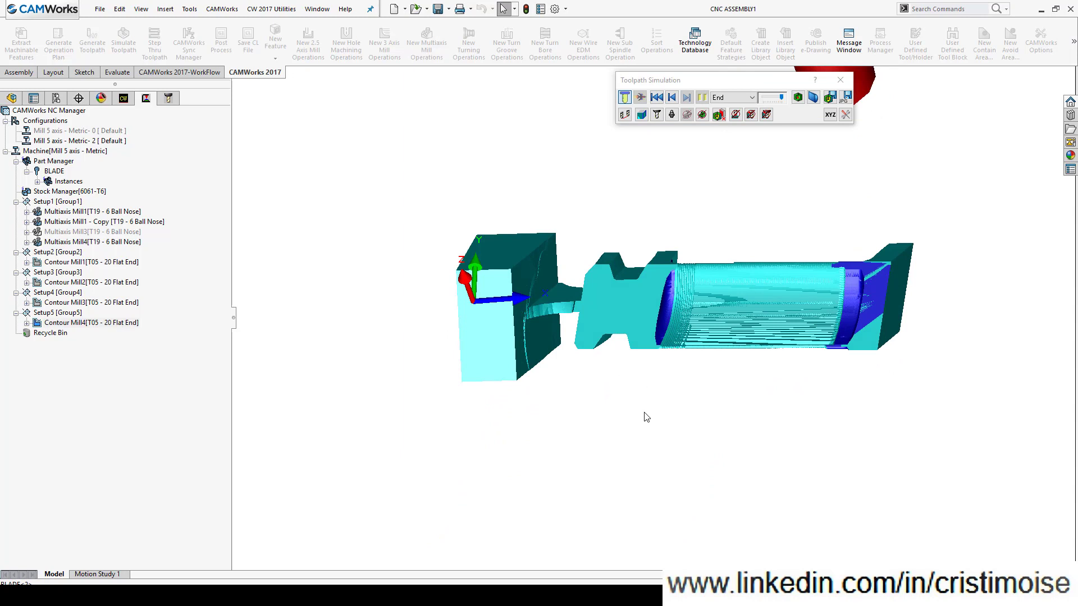